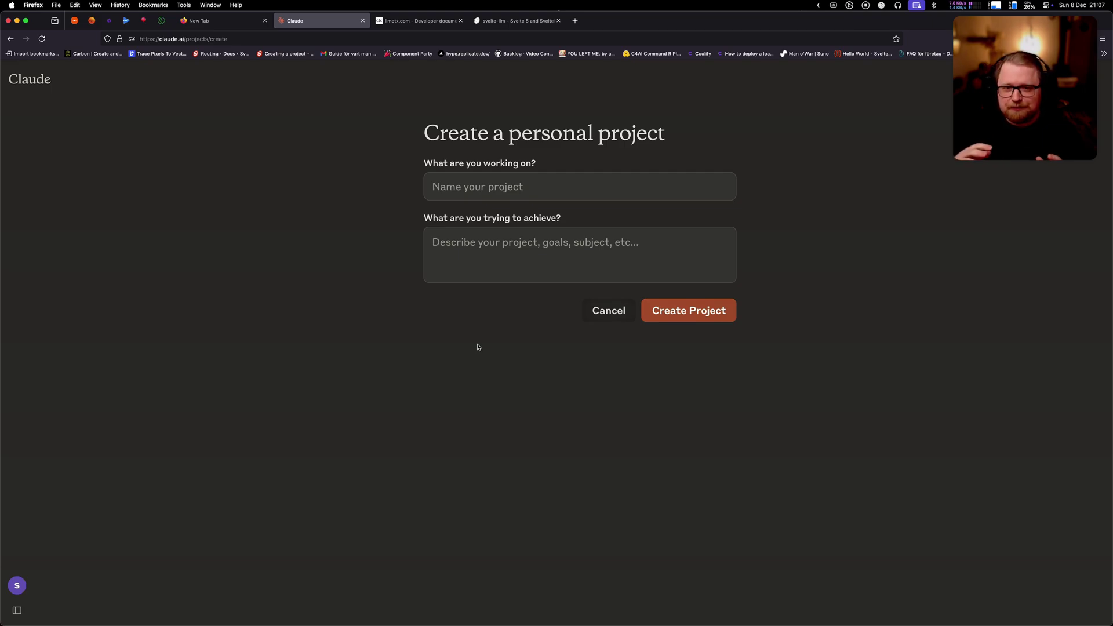
Browse the Svelte docs on svelte.dev in a new tab, then switch to the llmctx.com tab.
{"action": "key", "text": "ctrl+t"}
{"action": "type", "text": "svelte.dev/"}
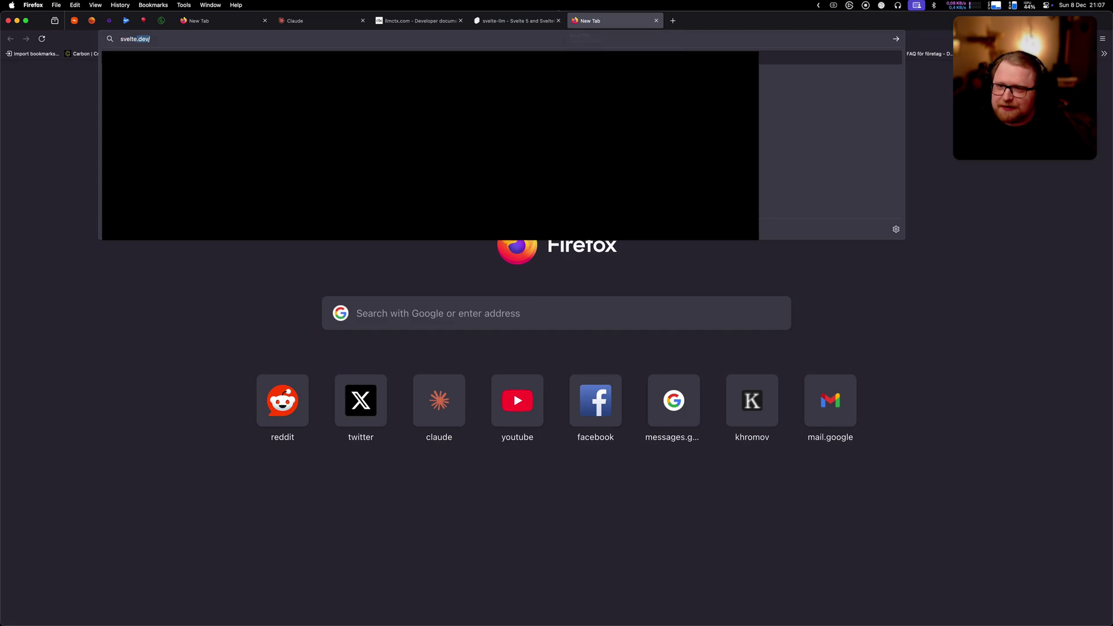
{"action": "key", "text": "Return"}
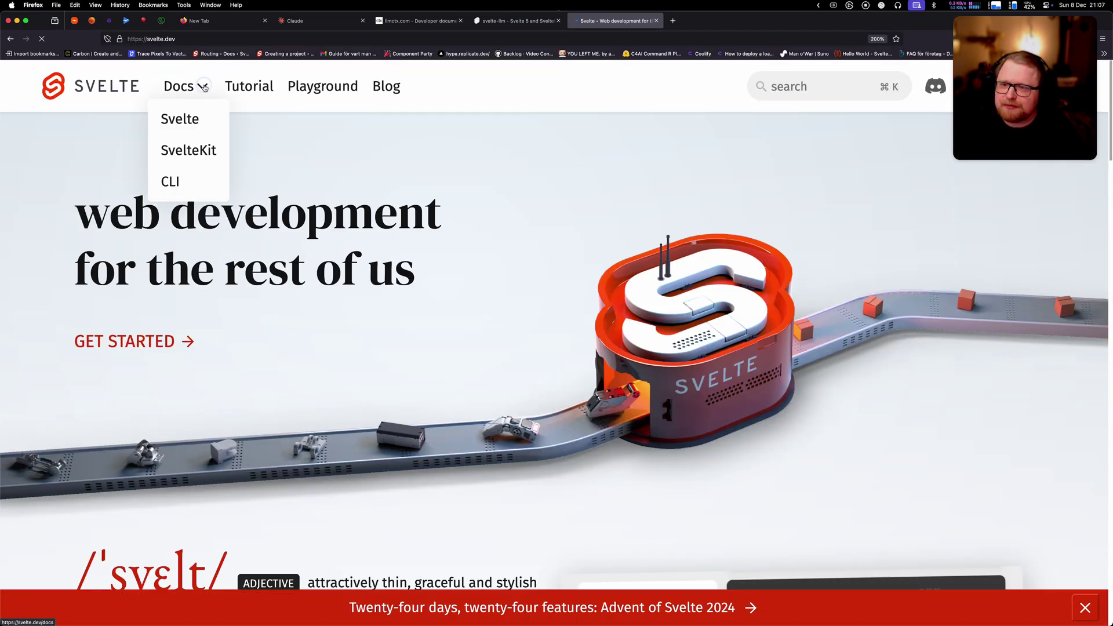
{"action": "left_click", "coordinate": [185, 87]}
{"action": "scroll", "coordinate": [452, 200], "scroll_direction": "down", "scroll_amount": 5}
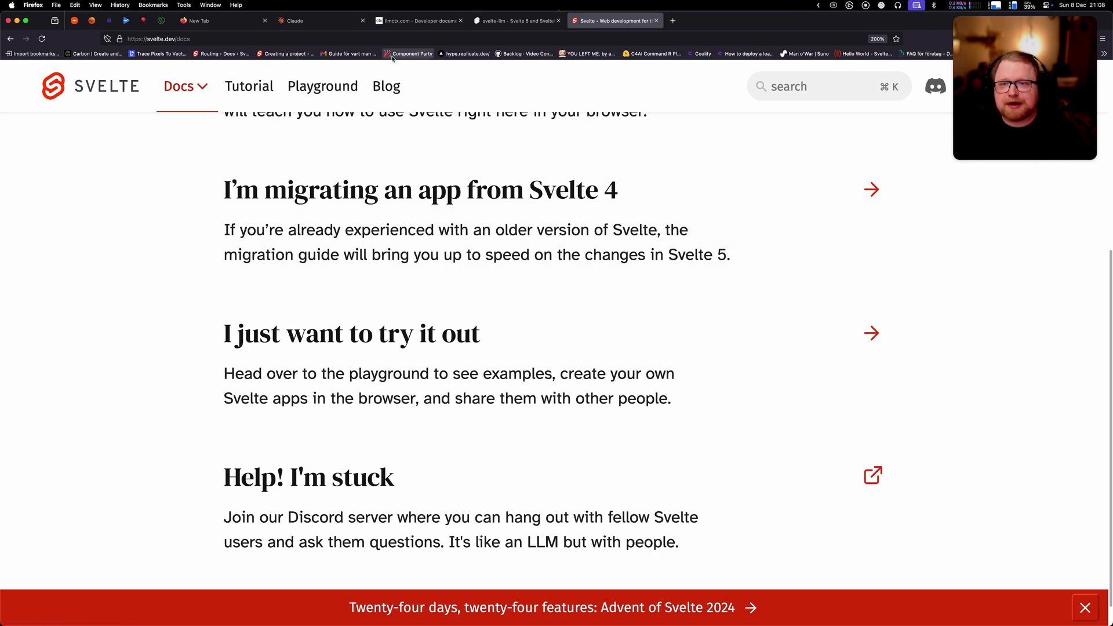
{"action": "left_click", "coordinate": [394, 24]}
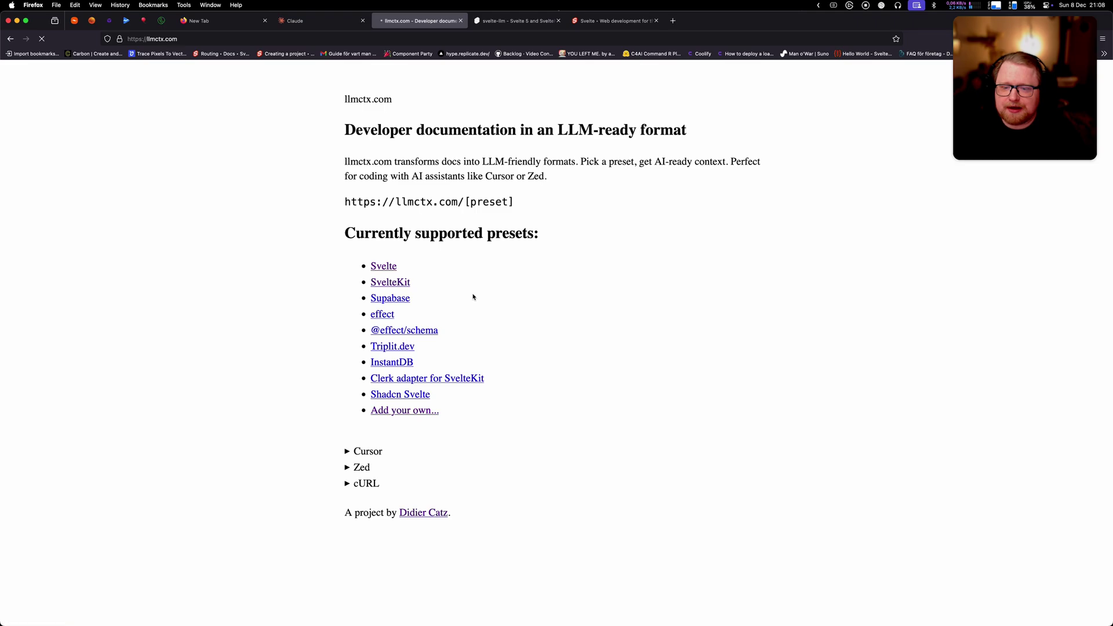
{"action": "scroll", "coordinate": [473, 297], "scroll_direction": "down", "scroll_amount": 15}
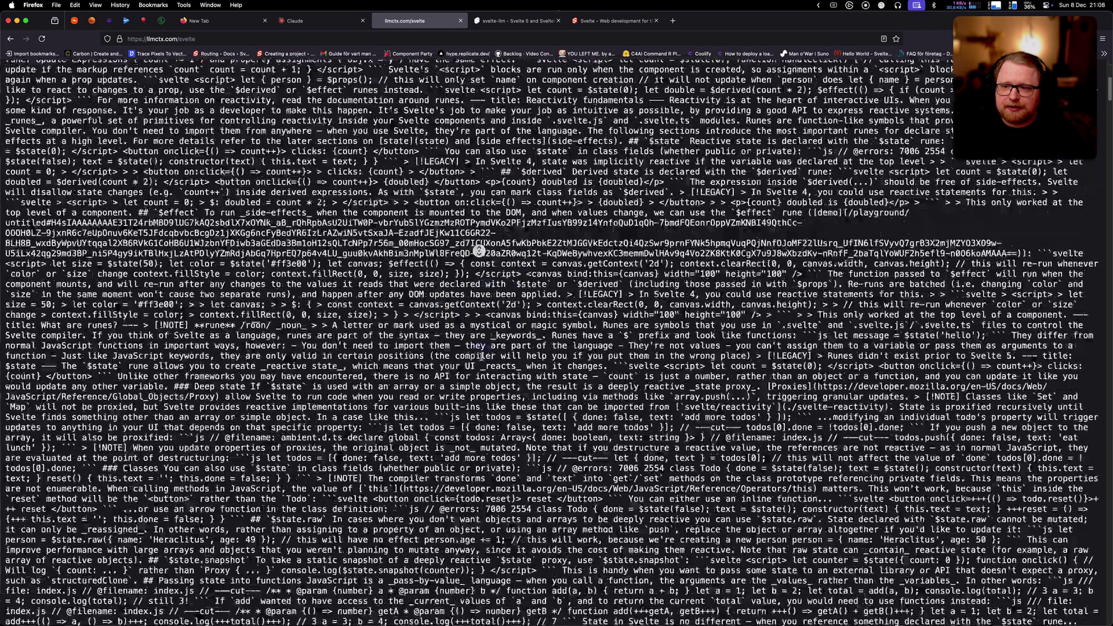
{"action": "scroll", "coordinate": [478, 250], "scroll_direction": "up", "scroll_amount": 15}
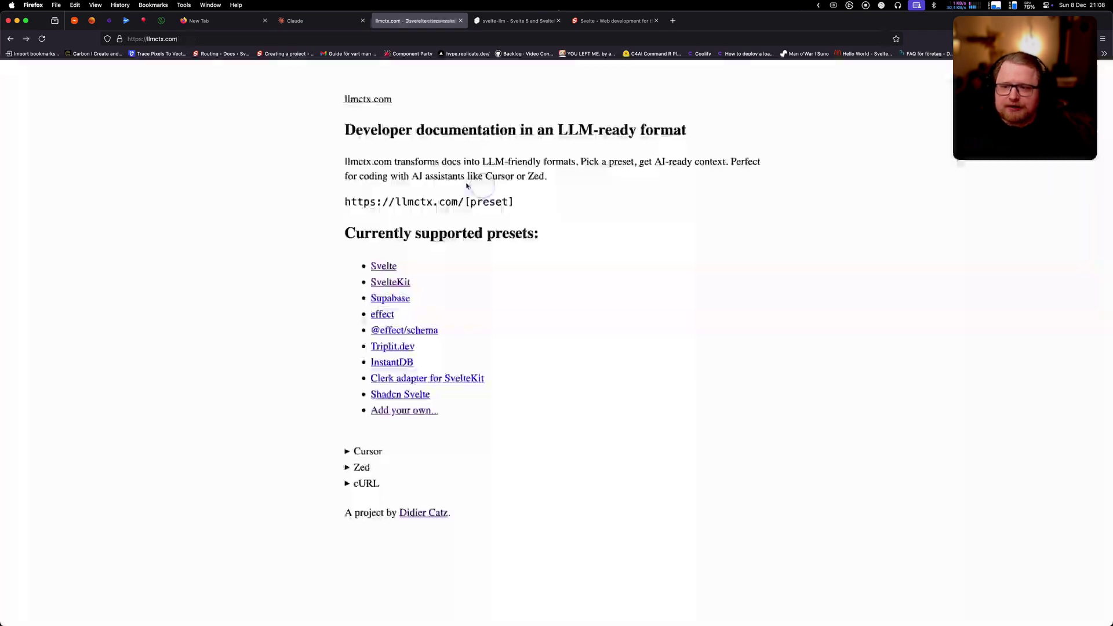
{"action": "key", "text": "super+Left"}
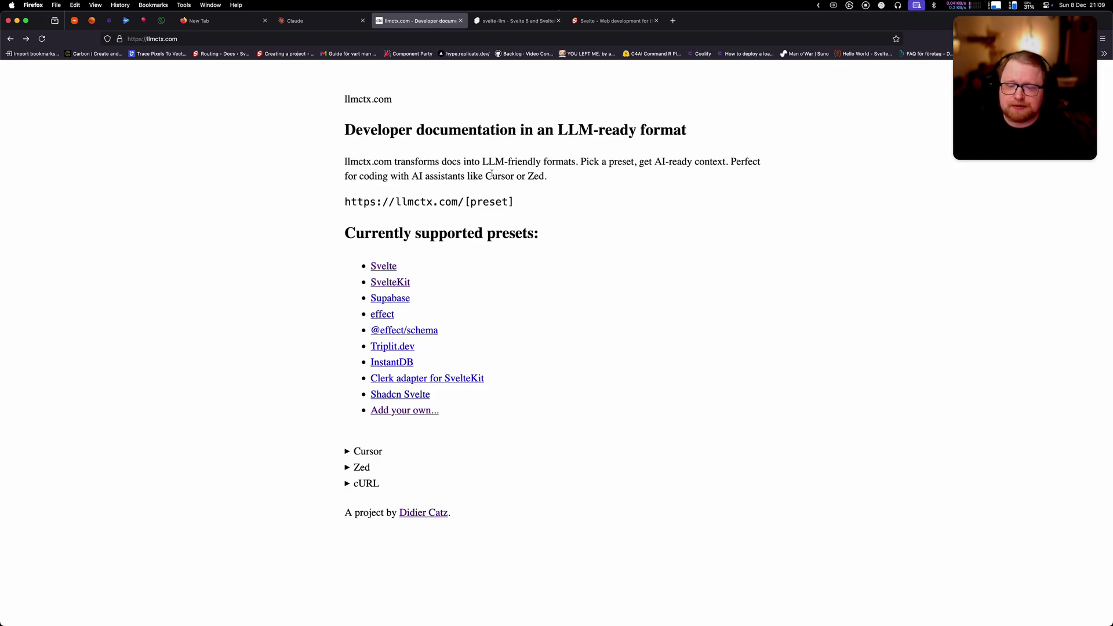
On svelte-llm, read a Svelte 5 preset's description, highlighting the words 'legacy' and 'reference'.
{"action": "left_click", "coordinate": [492, 25]}
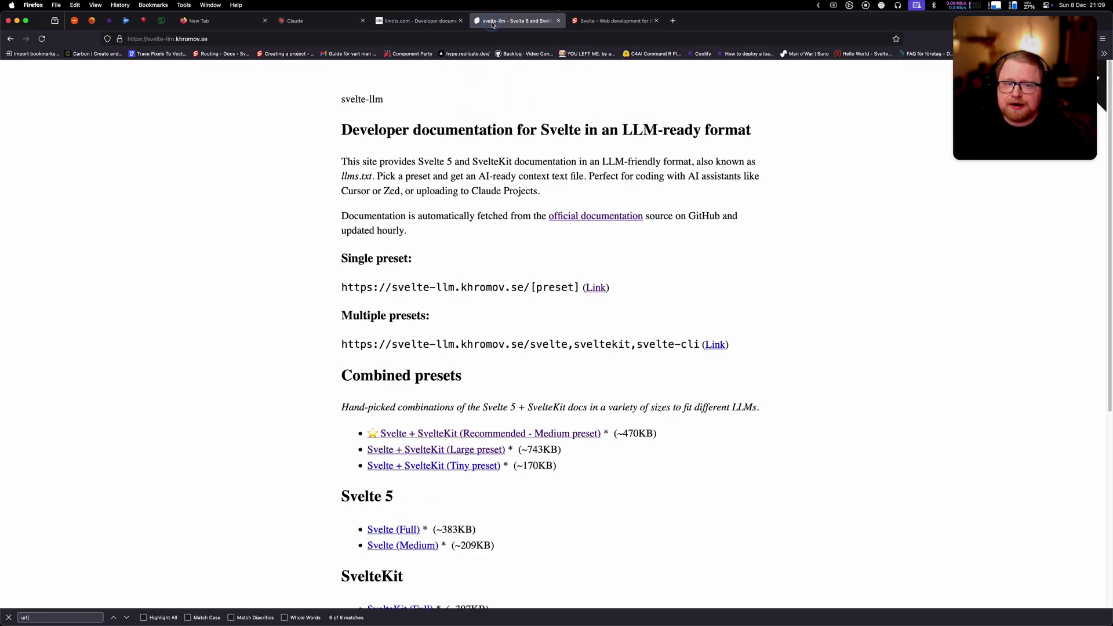
{"action": "middle_click", "coordinate": [590, 270]}
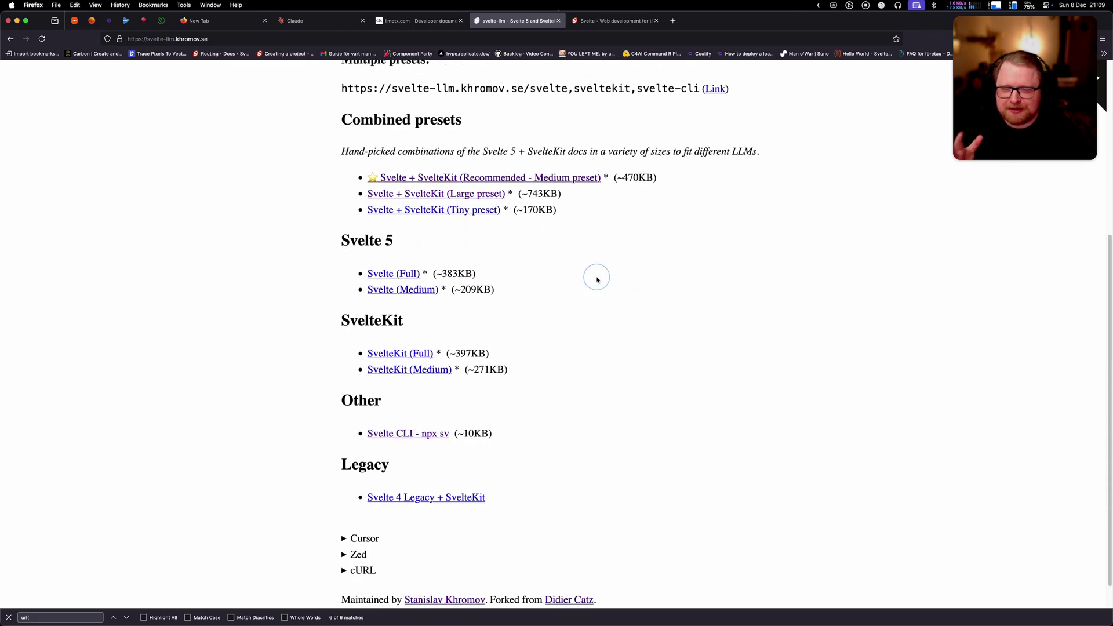
{"action": "middle_click", "coordinate": [598, 280]}
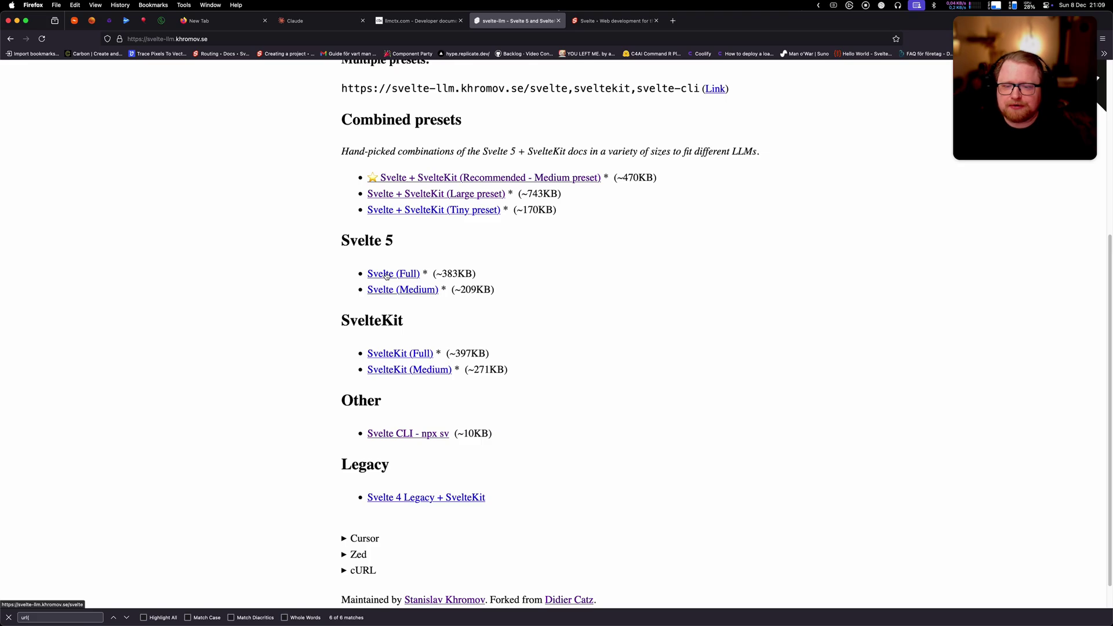
{"action": "left_click", "coordinate": [445, 291]}
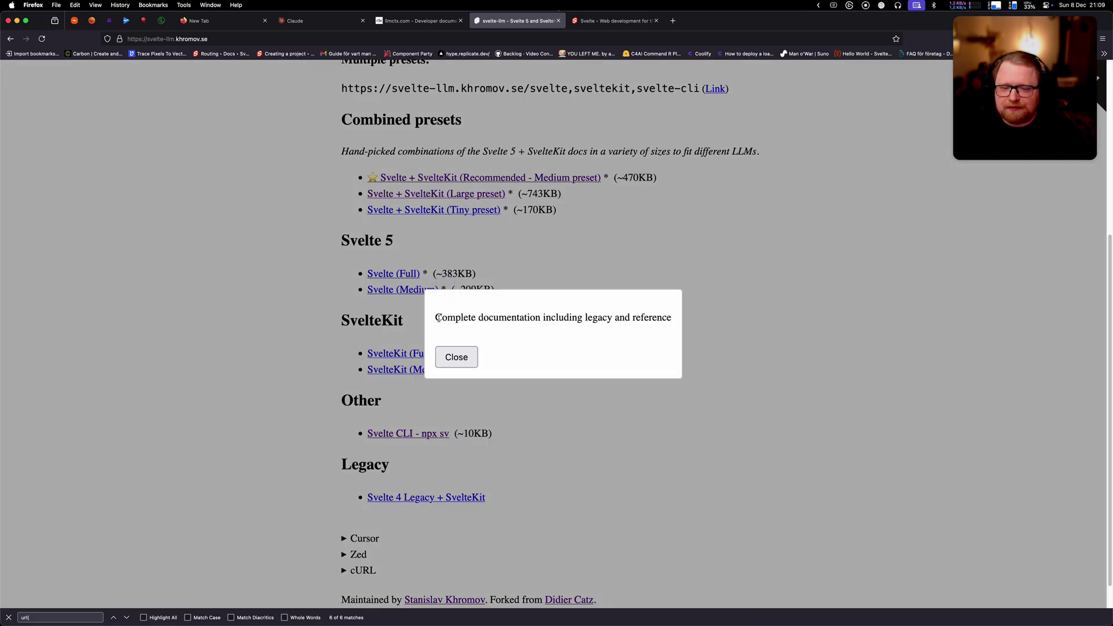
{"action": "double_click", "coordinate": [598, 318]}
{"action": "left_click", "coordinate": [634, 321]}
{"action": "double_click", "coordinate": [634, 321]}
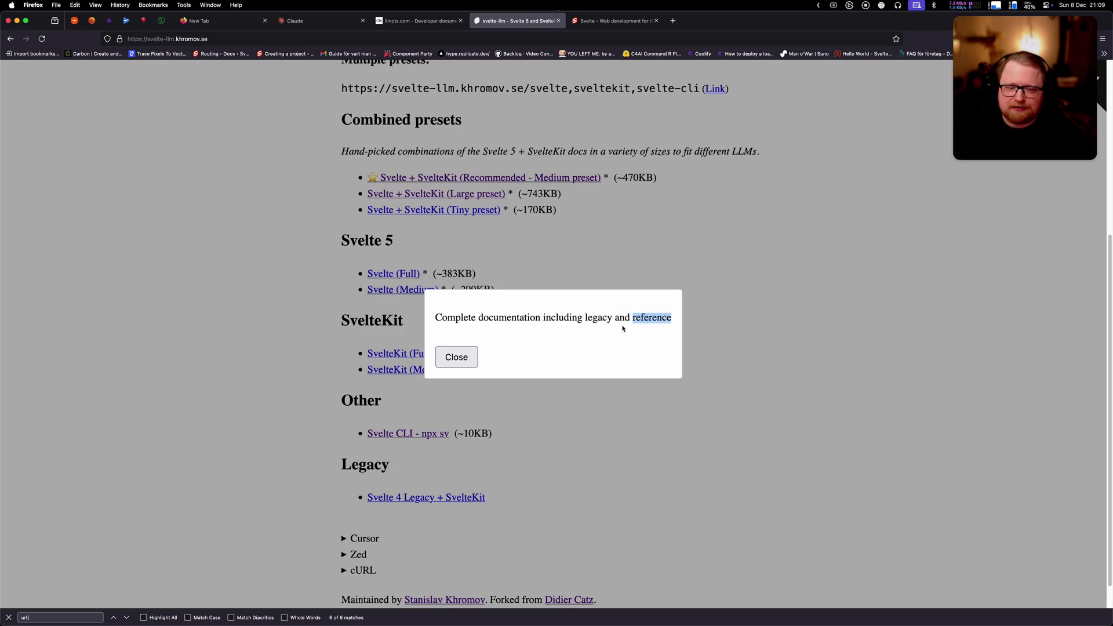
{"action": "left_click", "coordinate": [463, 358]}
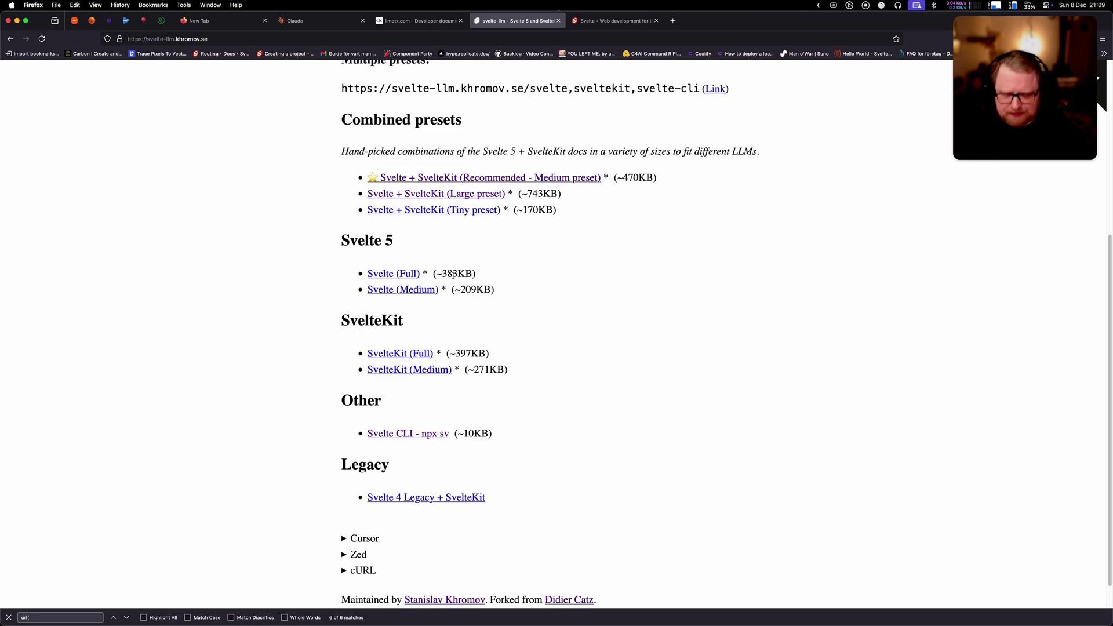
Zoom the svelte-llm page to 240% and scroll down to the Legacy links.
{"action": "key", "text": "super+equal"}
{"action": "key", "text": "super+equal"}
{"action": "key", "text": "super+equal"}
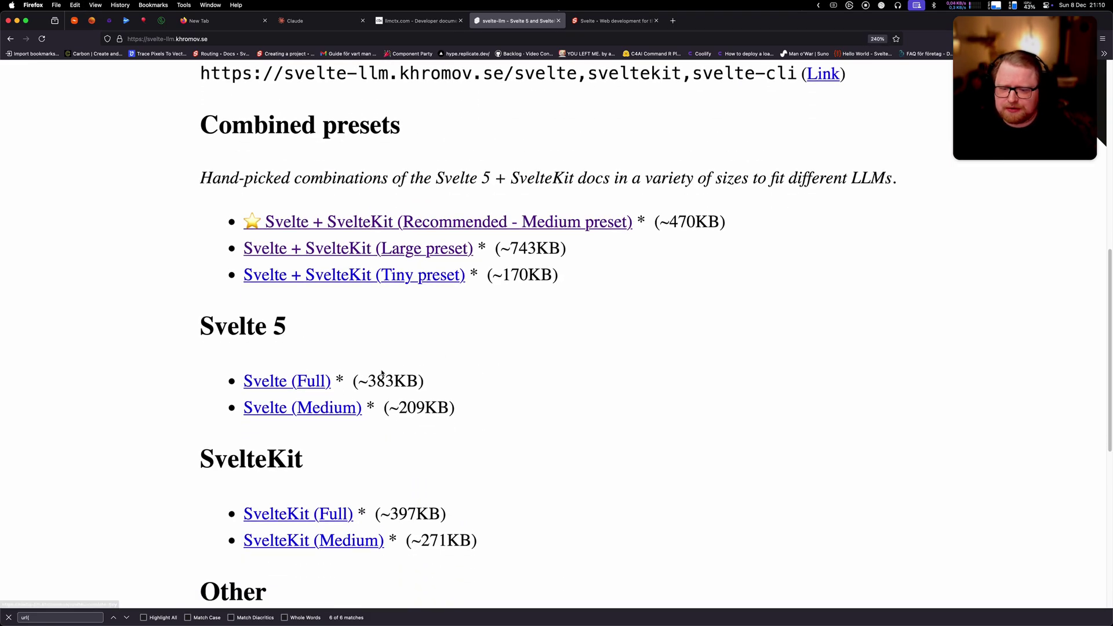
{"action": "scroll", "coordinate": [382, 374], "scroll_direction": "down", "scroll_amount": 1}
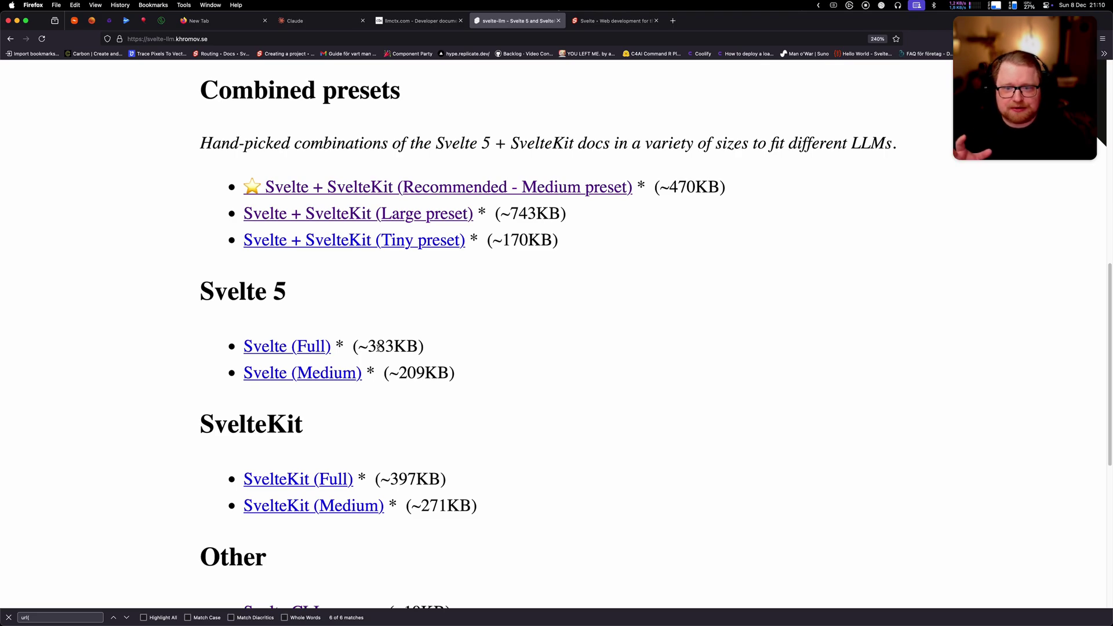
{"action": "scroll", "coordinate": [386, 348], "scroll_direction": "down", "scroll_amount": 1}
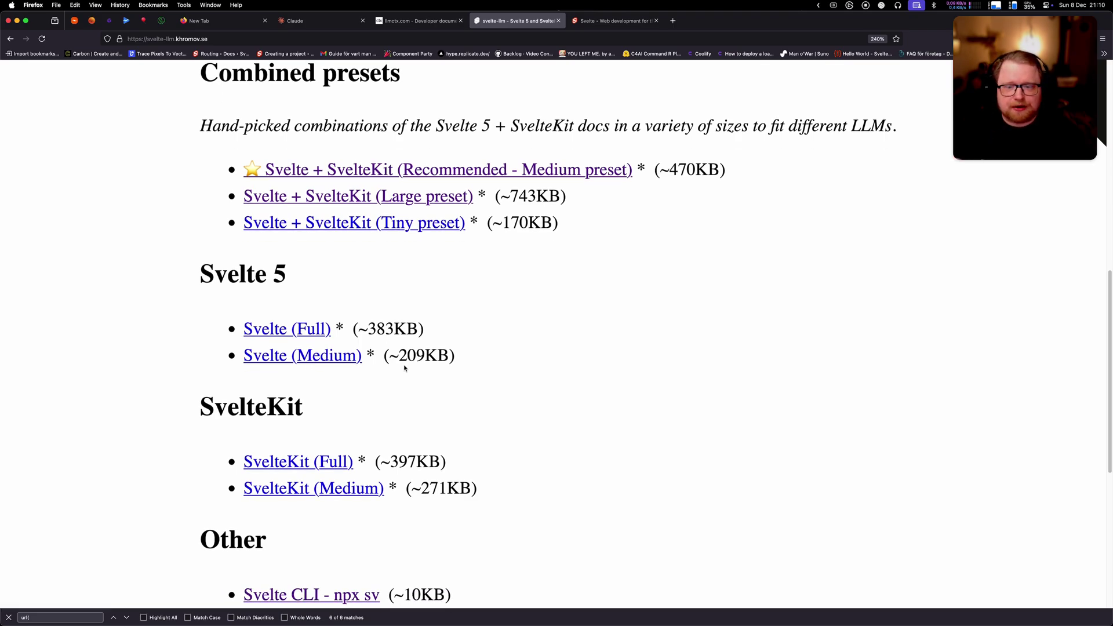
{"action": "scroll", "coordinate": [445, 341], "scroll_direction": "up", "scroll_amount": 1}
{"action": "scroll", "coordinate": [368, 375], "scroll_direction": "down", "scroll_amount": 2}
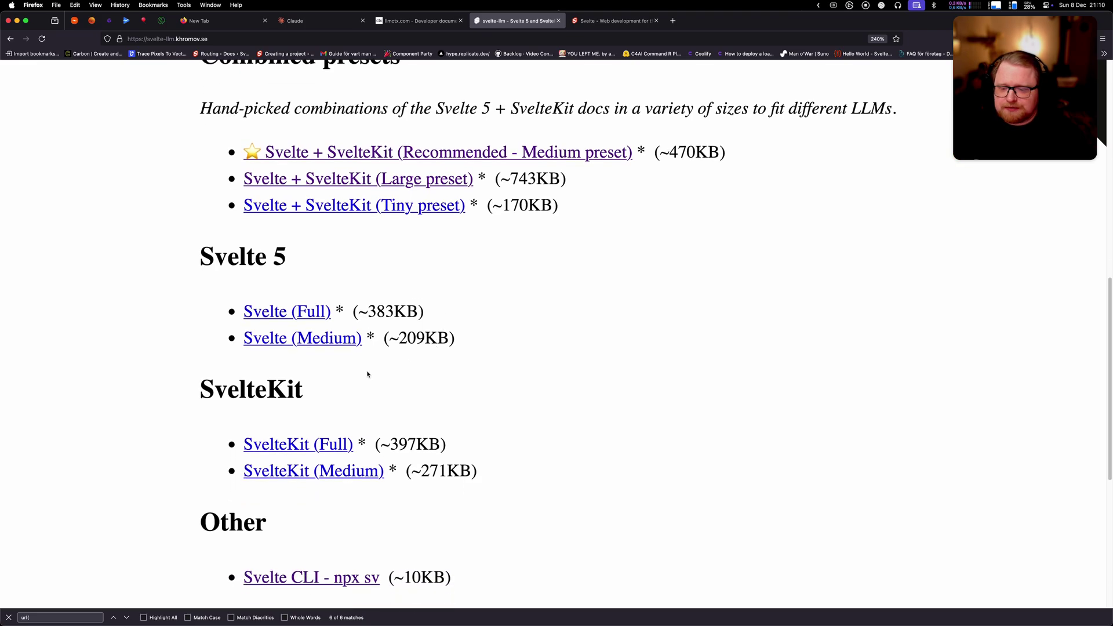
{"action": "scroll", "coordinate": [368, 375], "scroll_direction": "down", "scroll_amount": 10}
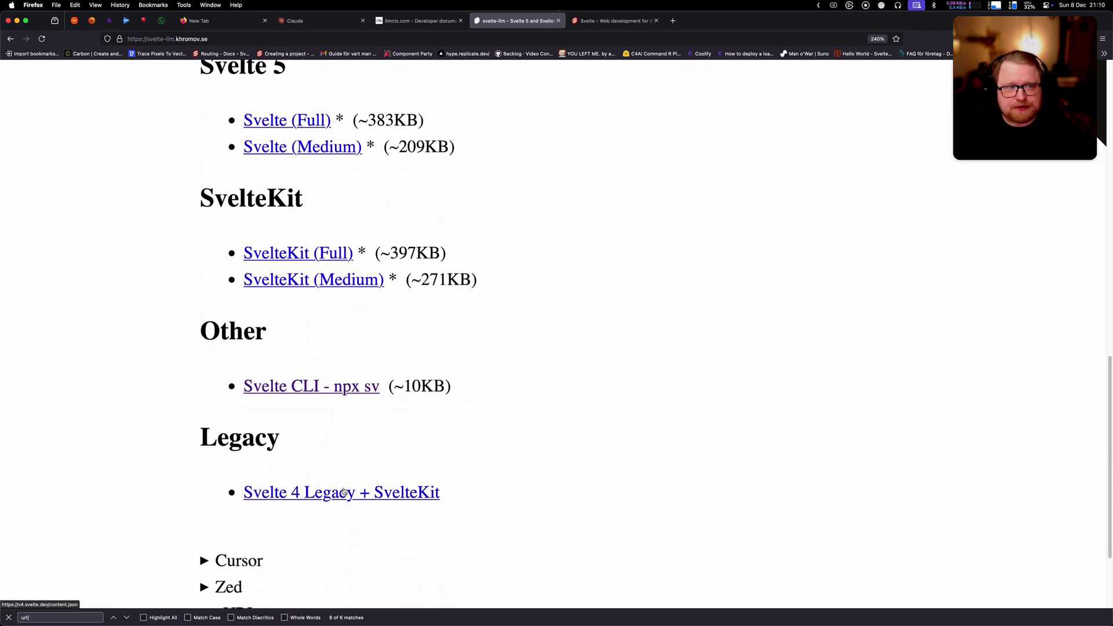
Open the Svelte 4 Legacy + SvelteKit JSON, expand blocks and item 0, then close that tab.
{"action": "left_click", "coordinate": [344, 492]}
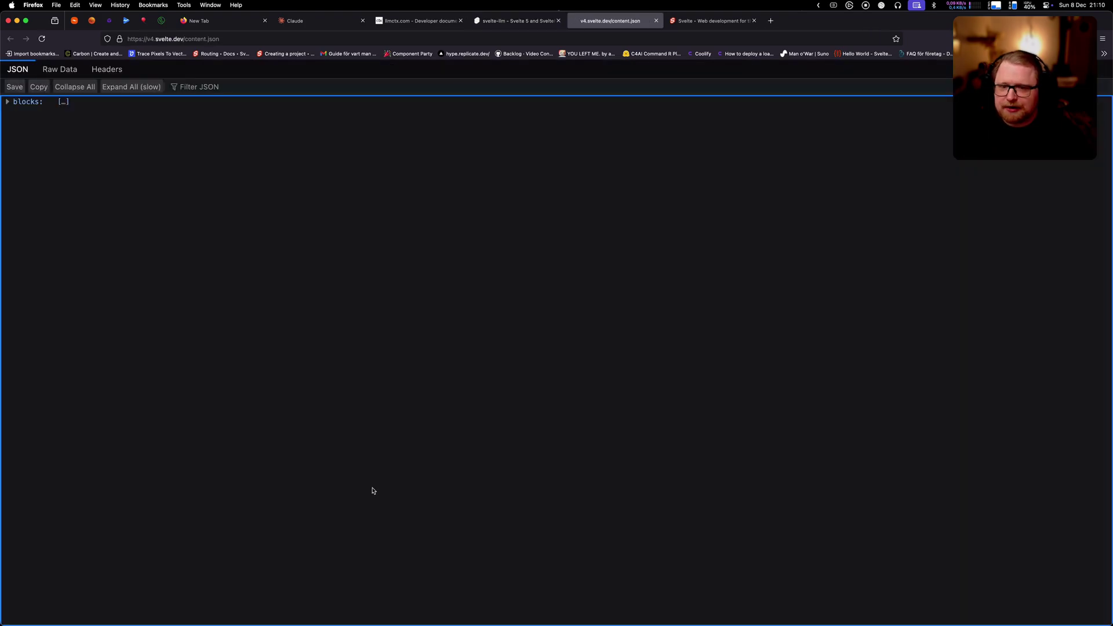
{"action": "left_click", "coordinate": [23, 105]}
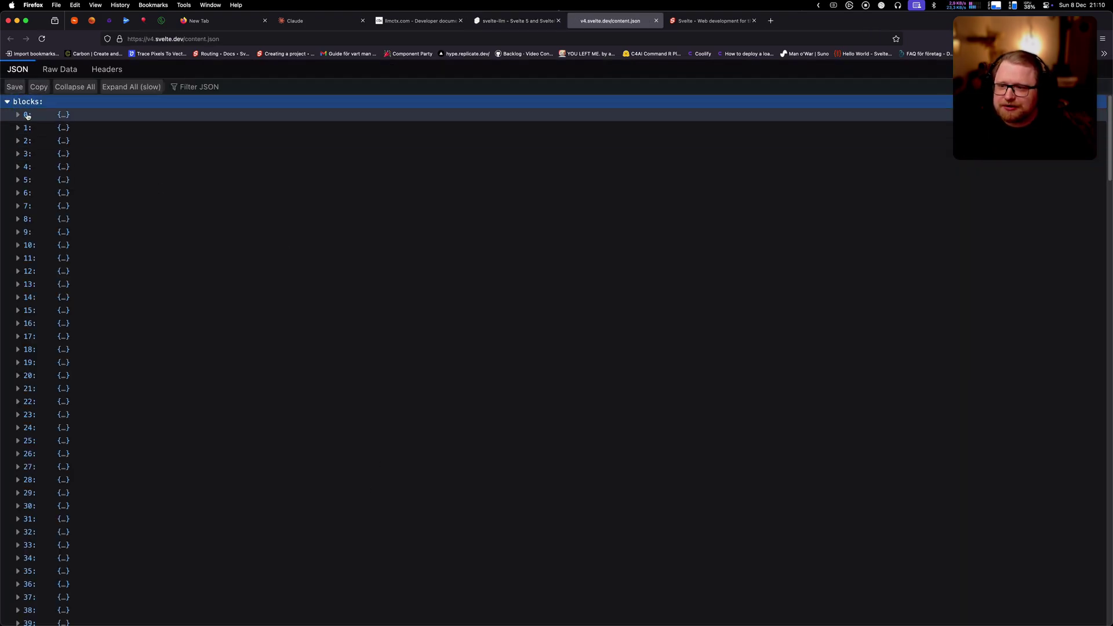
{"action": "left_click", "coordinate": [26, 114]}
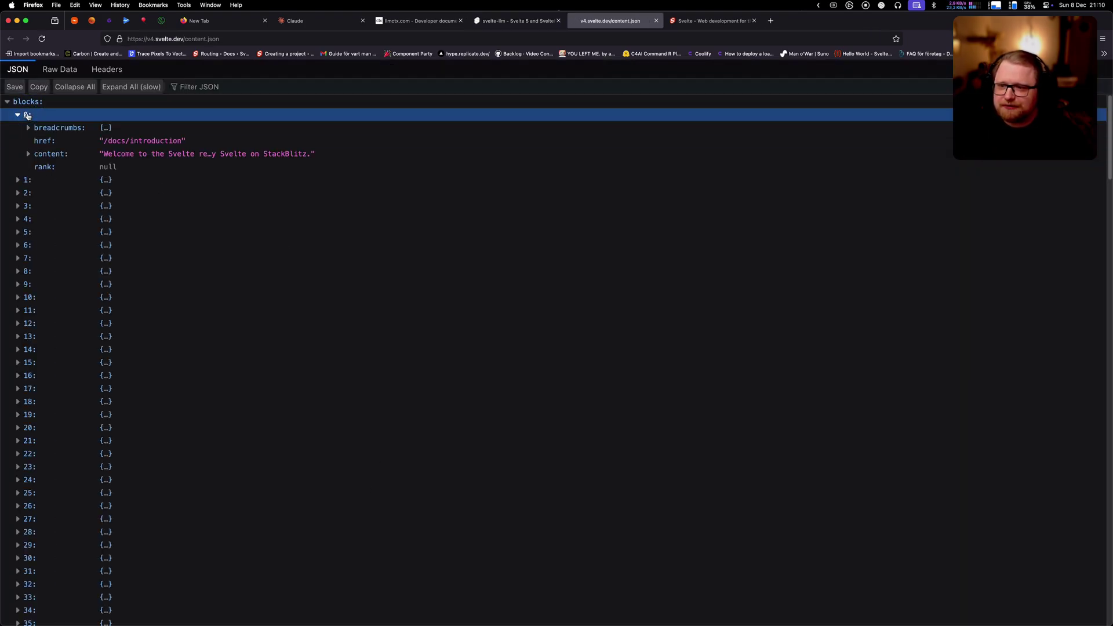
{"action": "middle_click", "coordinate": [610, 24]}
{"action": "scroll", "coordinate": [505, 303], "scroll_direction": "up", "scroll_amount": 5}
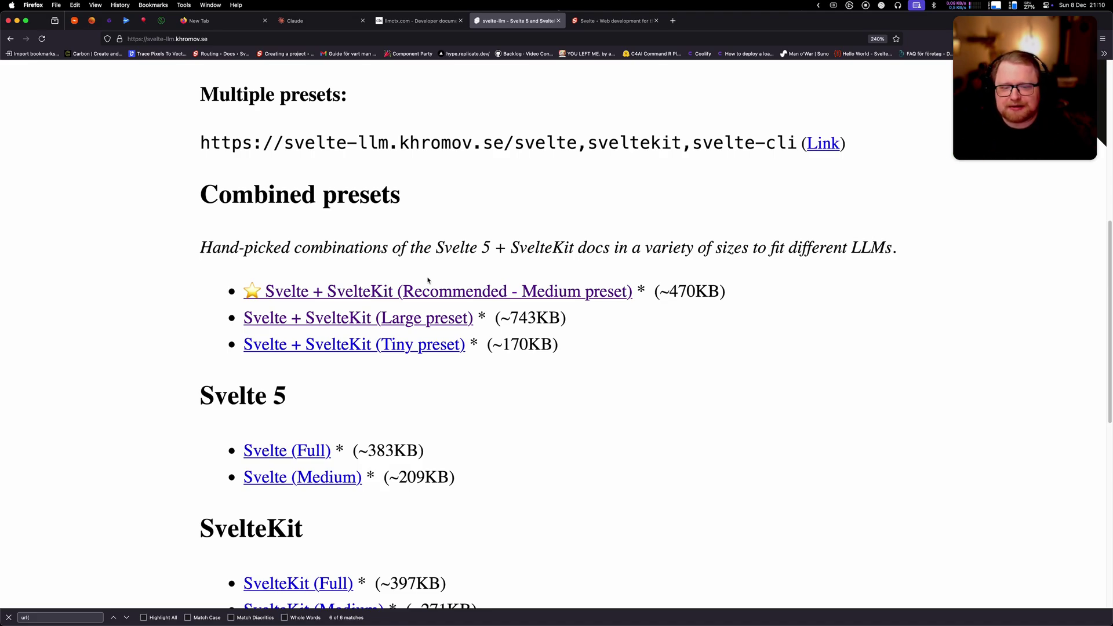
Check the Recommended medium Svelte + SvelteKit preset's description, then return to Claude's project form.
{"action": "left_click", "coordinate": [640, 292]}
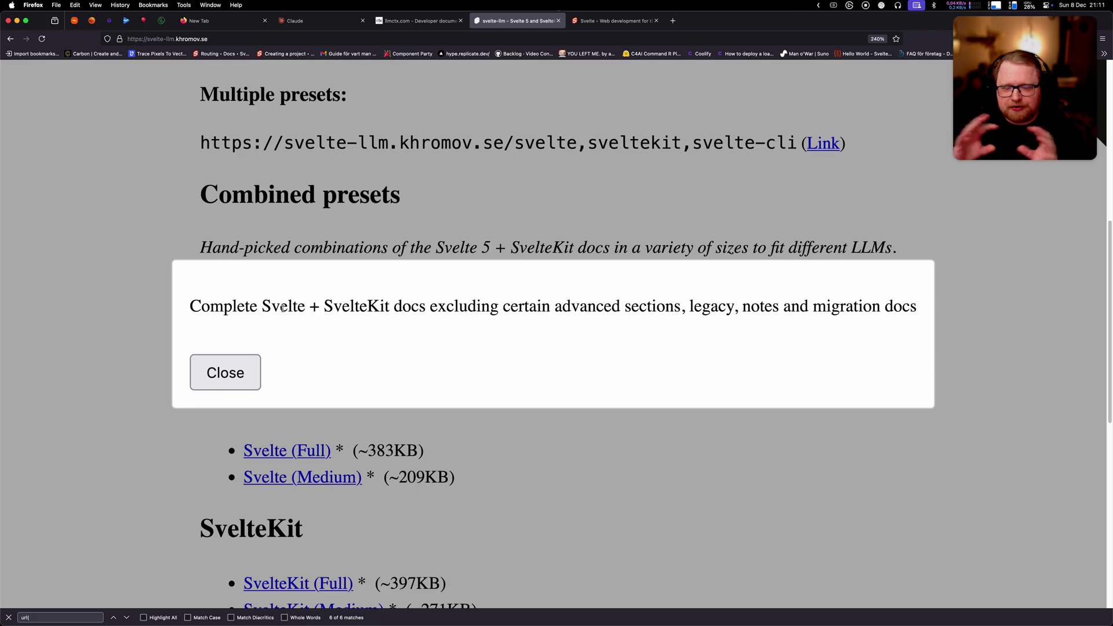
{"action": "left_click", "coordinate": [226, 373]}
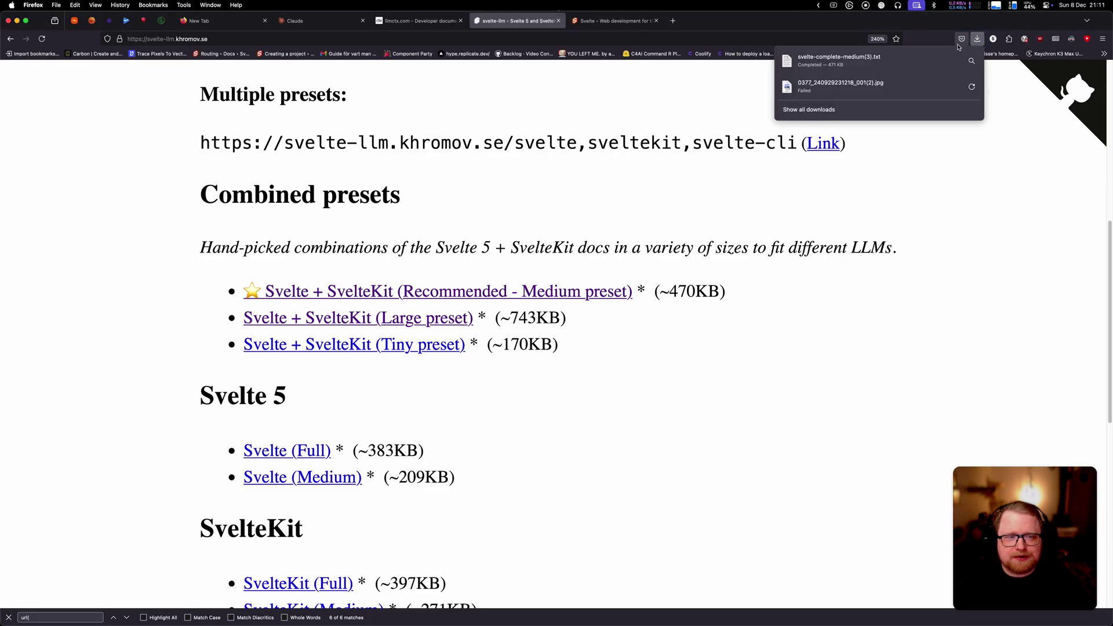
{"action": "left_click", "coordinate": [312, 22]}
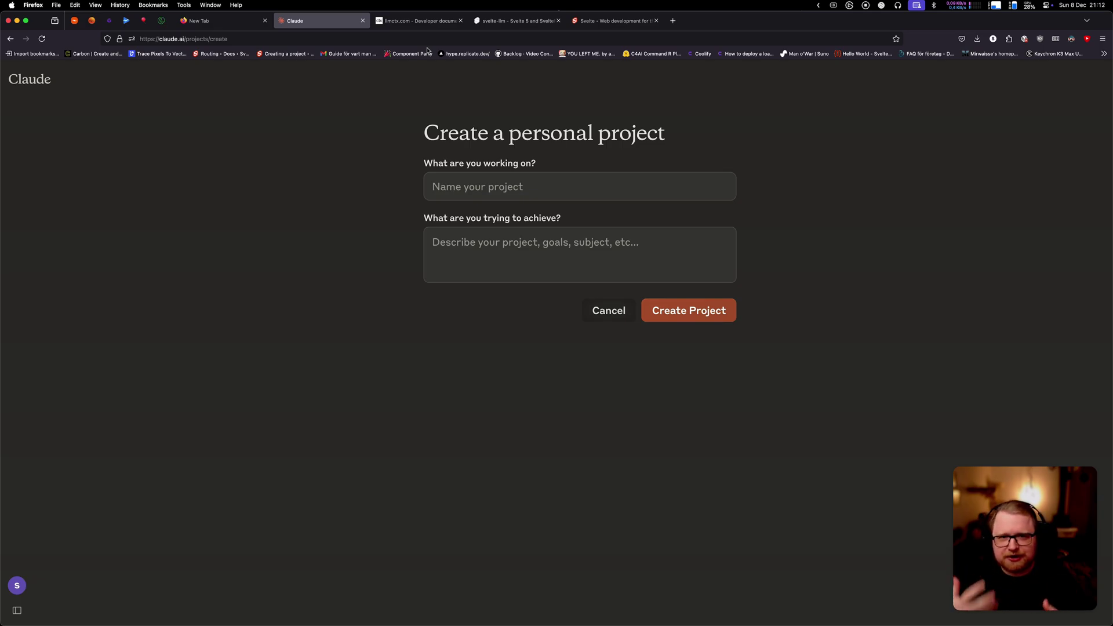
Enter 'Svelte 5 Programming - new' as the project name and create the project.
{"action": "left_click", "coordinate": [500, 176]}
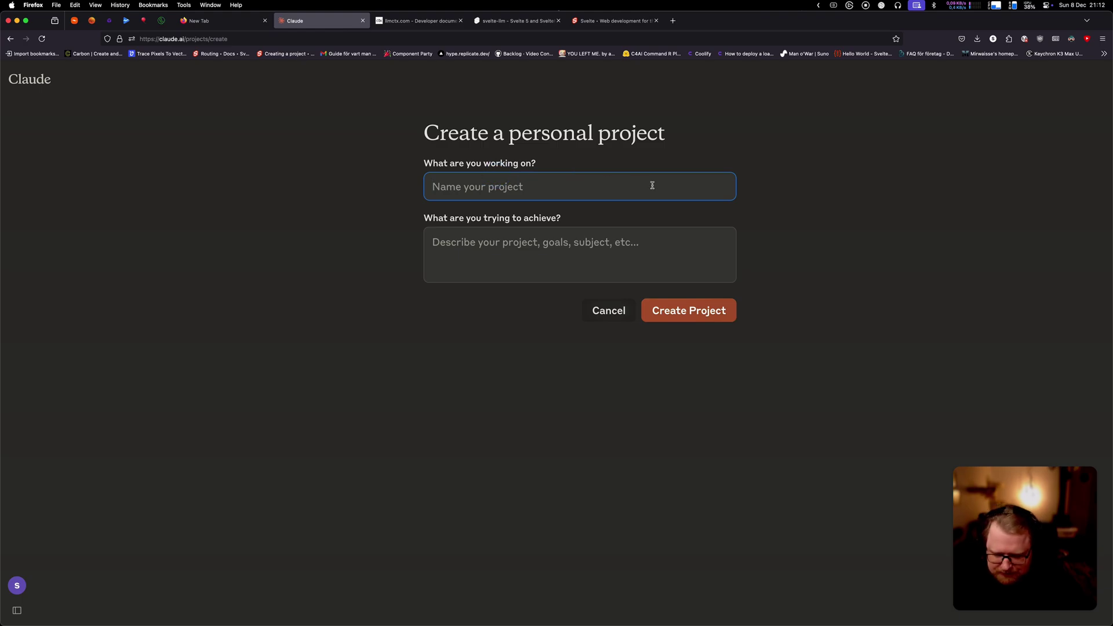
{"action": "type", "text": "Svelte 5 Pr"}
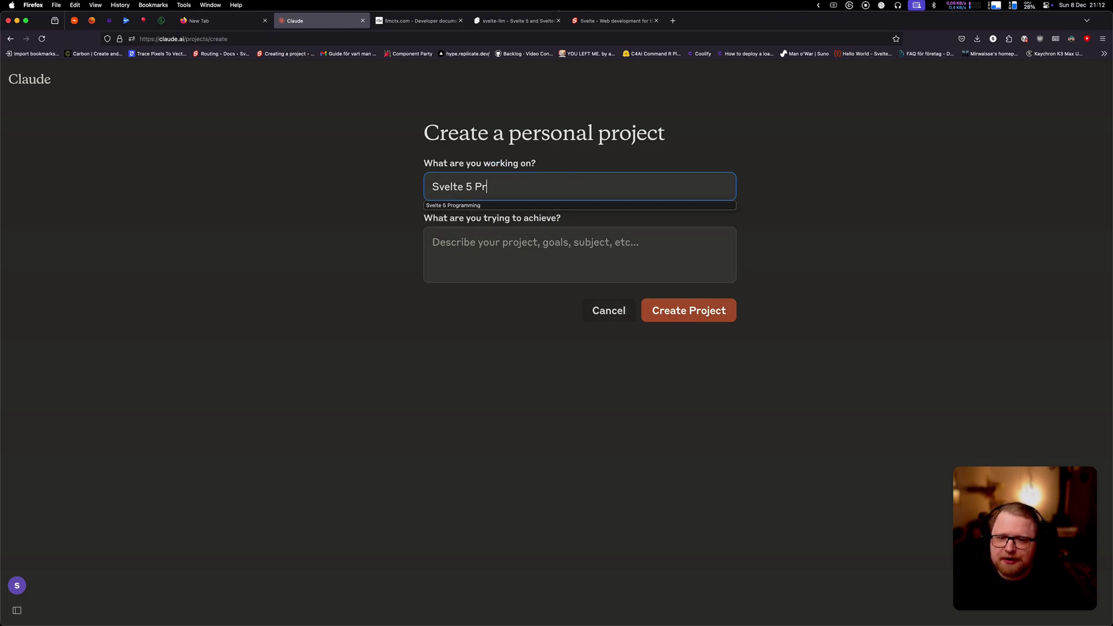
{"action": "type", "text": "ogramming"}
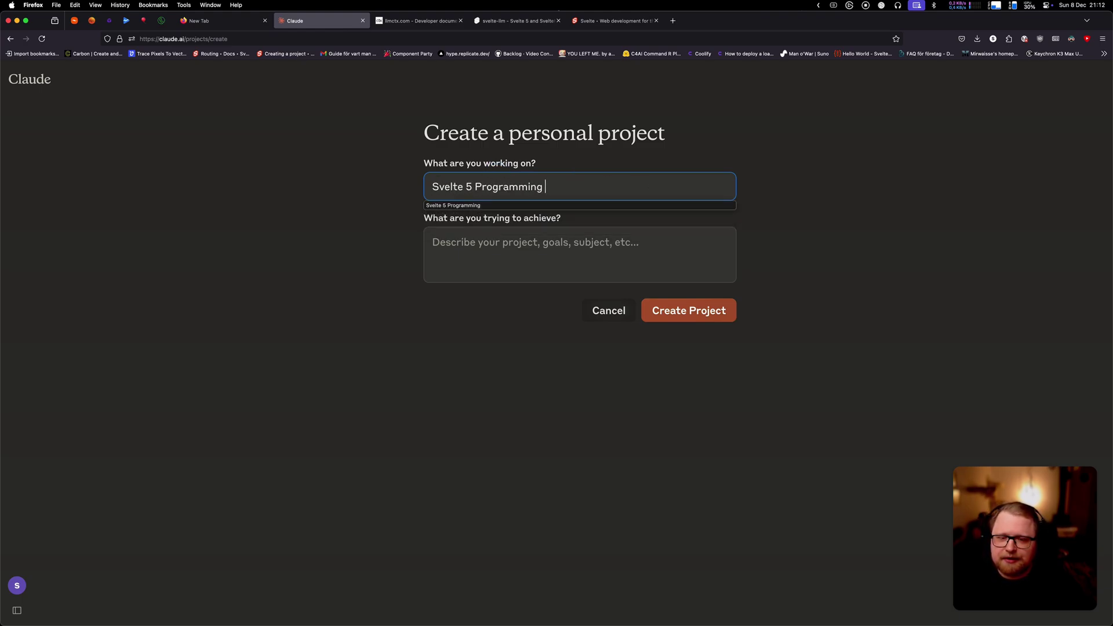
{"action": "type", "text": " - new"}
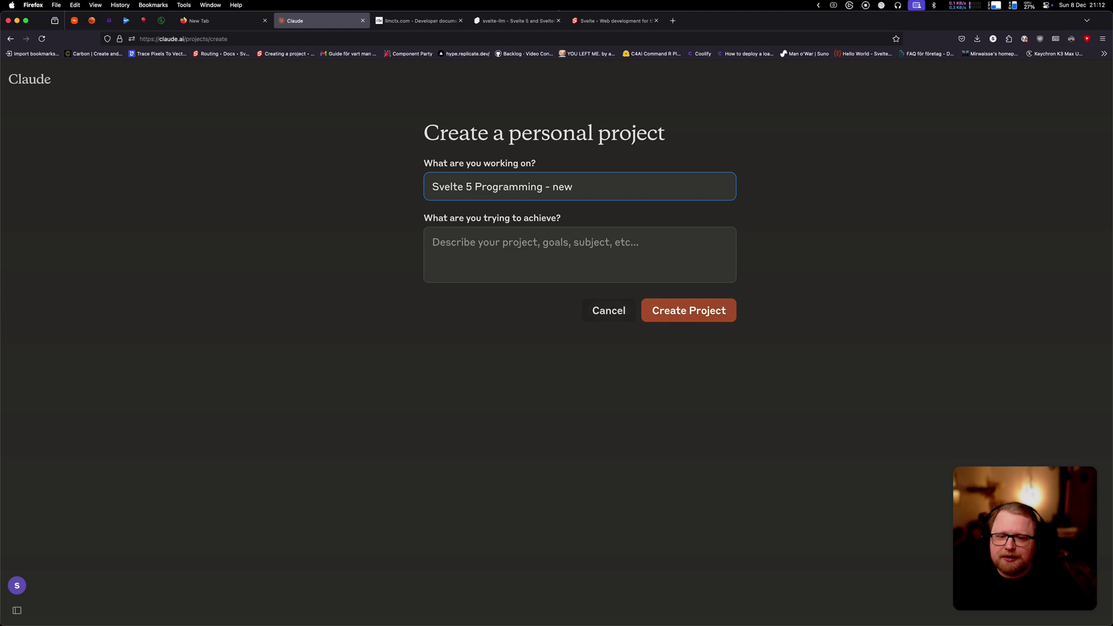
{"action": "left_click", "coordinate": [675, 310]}
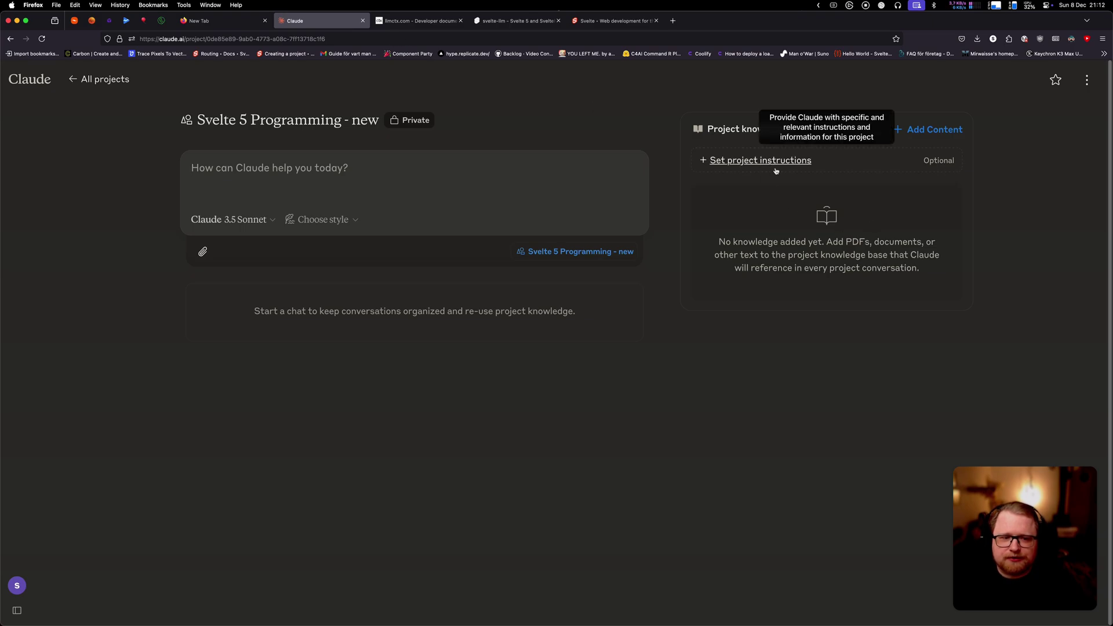
Reveal the downloaded svelte-complete-medium(3) file in Finder and drag it into Project knowledge.
{"action": "left_click", "coordinate": [978, 38]}
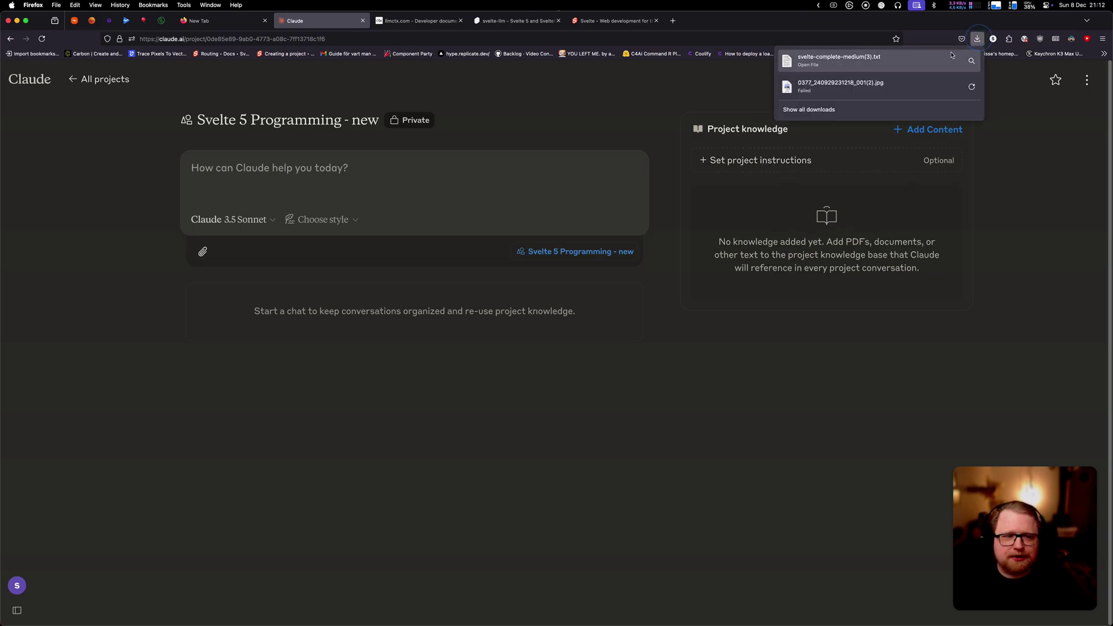
{"action": "right_click", "coordinate": [819, 60]}
{"action": "left_click", "coordinate": [834, 73]}
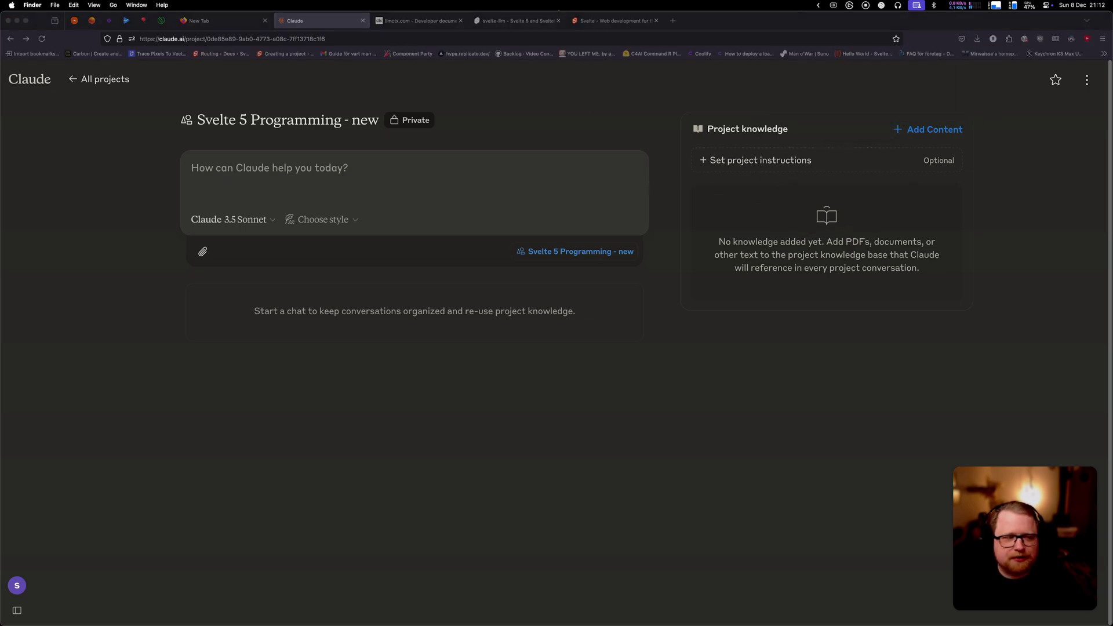
{"action": "left_click_drag", "start_coordinate": [778, 249], "coordinate": [736, 291]}
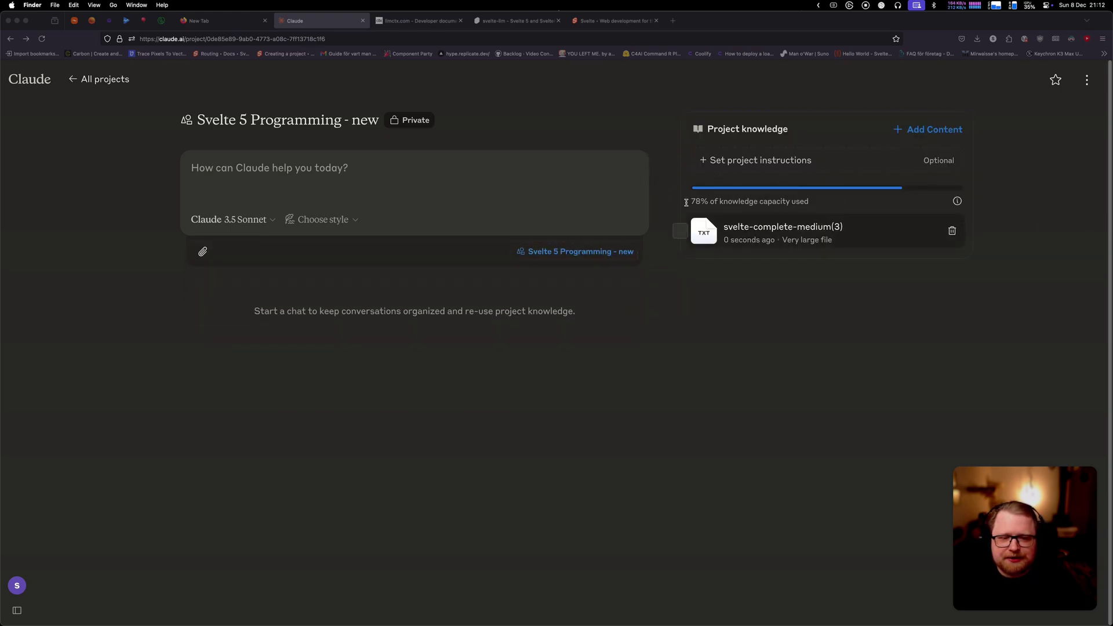
Zoom the page to 200%, check the 78% knowledge capacity line, and open project instructions.
{"action": "left_click", "coordinate": [711, 205]}
{"action": "key", "text": "super+plus"}
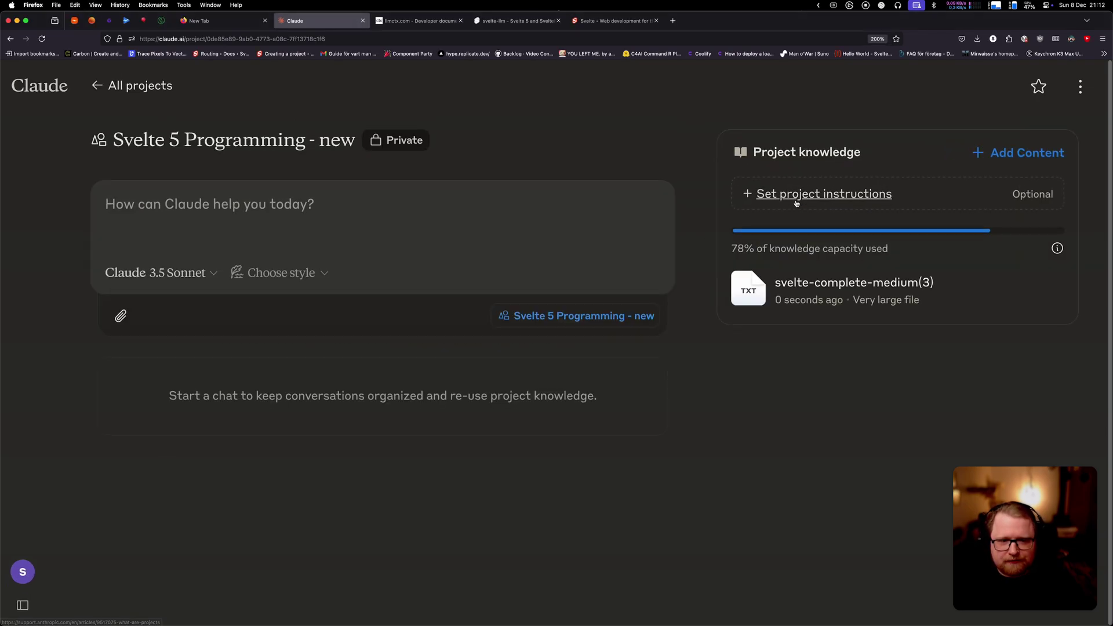
{"action": "triple_click", "coordinate": [747, 250]}
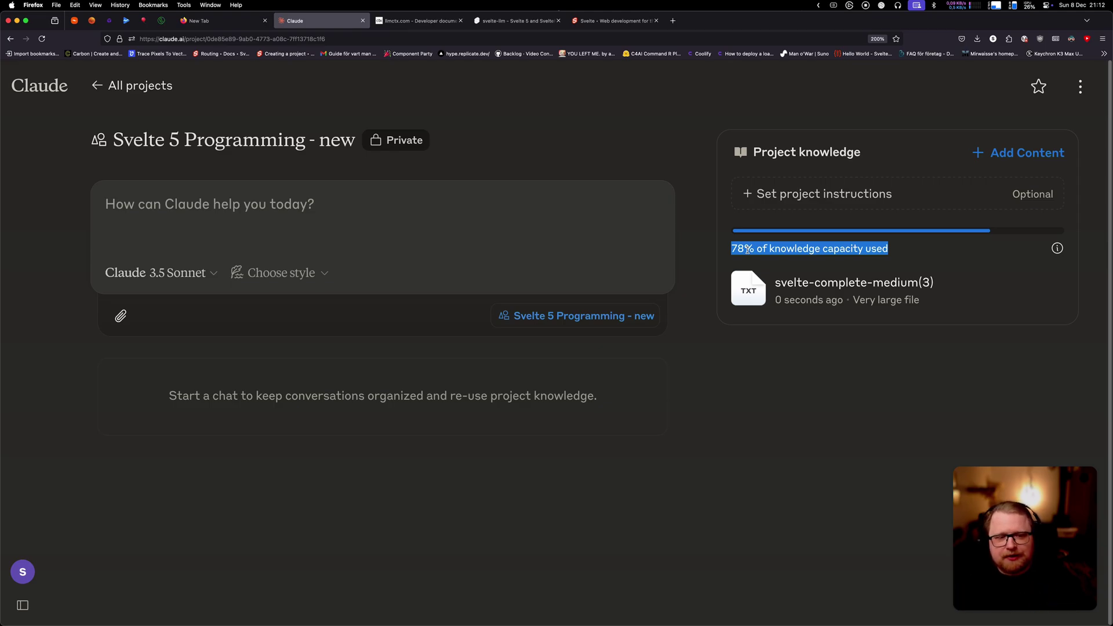
{"action": "left_click", "coordinate": [852, 194]}
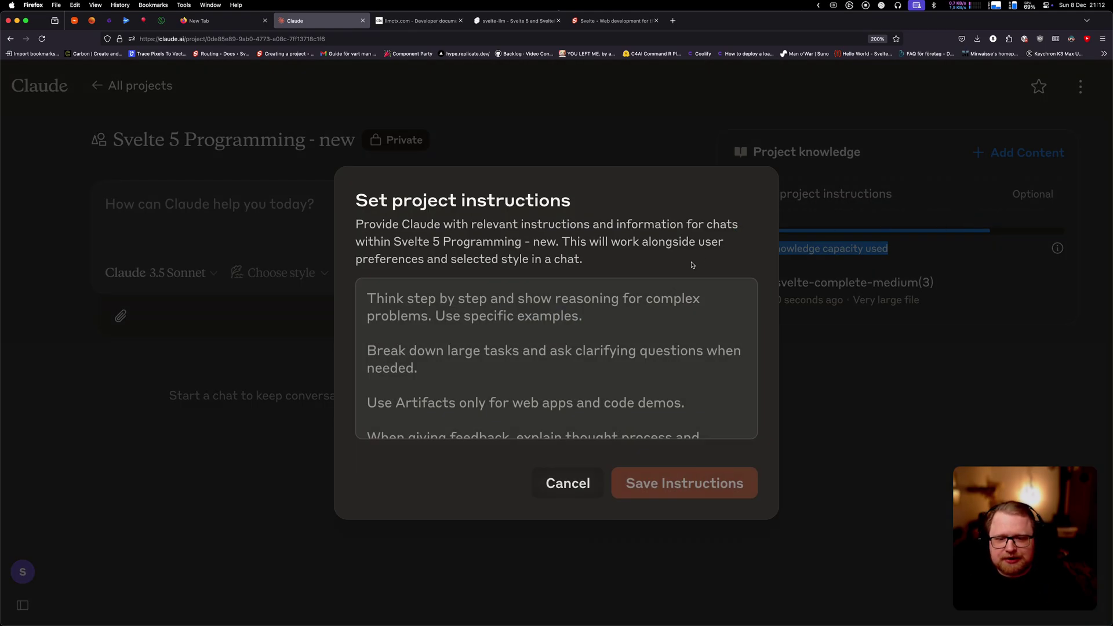
Paste the prepared expert Svelte 5/SvelteKit 2 TypeScript instructions from Boop into the instructions field.
{"action": "left_click", "coordinate": [581, 323]}
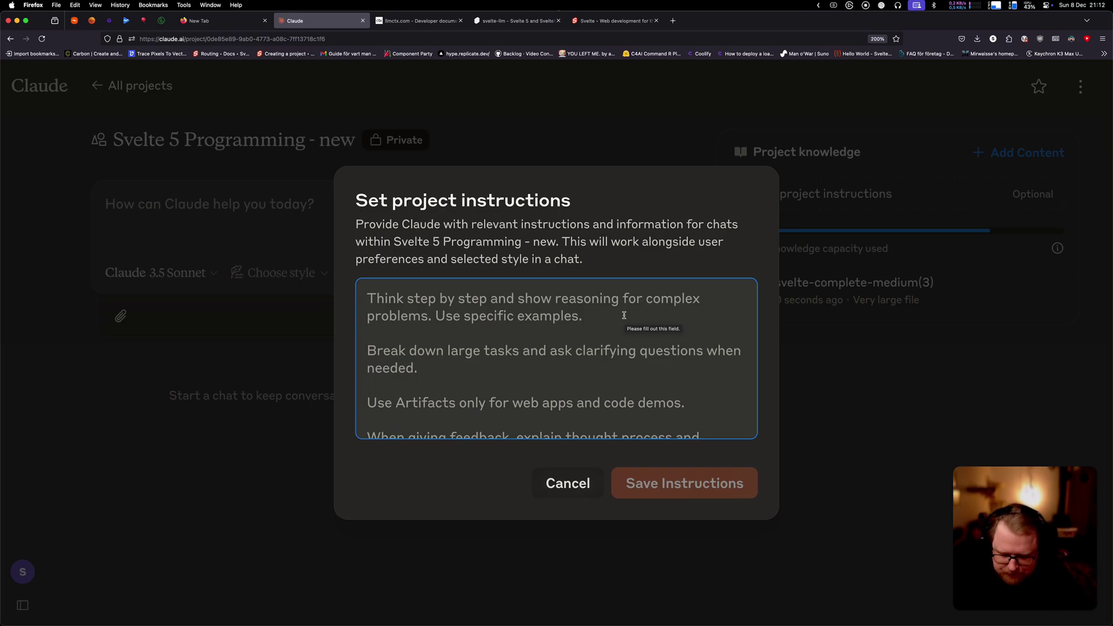
{"action": "key", "text": "super+Tab"}
{"action": "key", "text": "super+a"}
{"action": "key", "text": "super+c"}
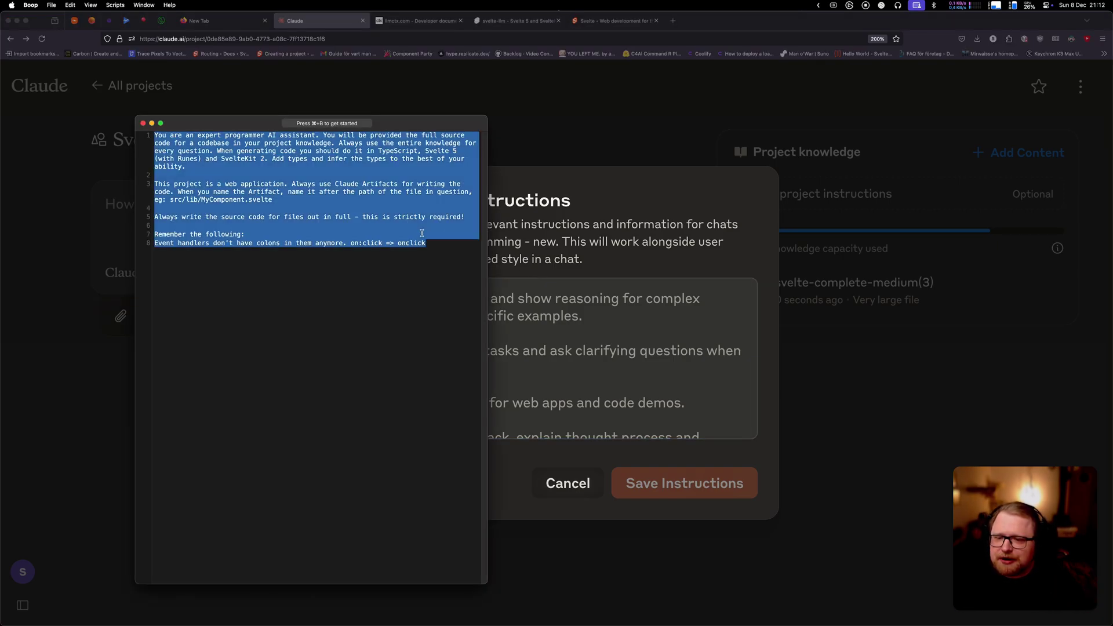
{"action": "key", "text": "super+Tab"}
{"action": "key", "text": "super+v"}
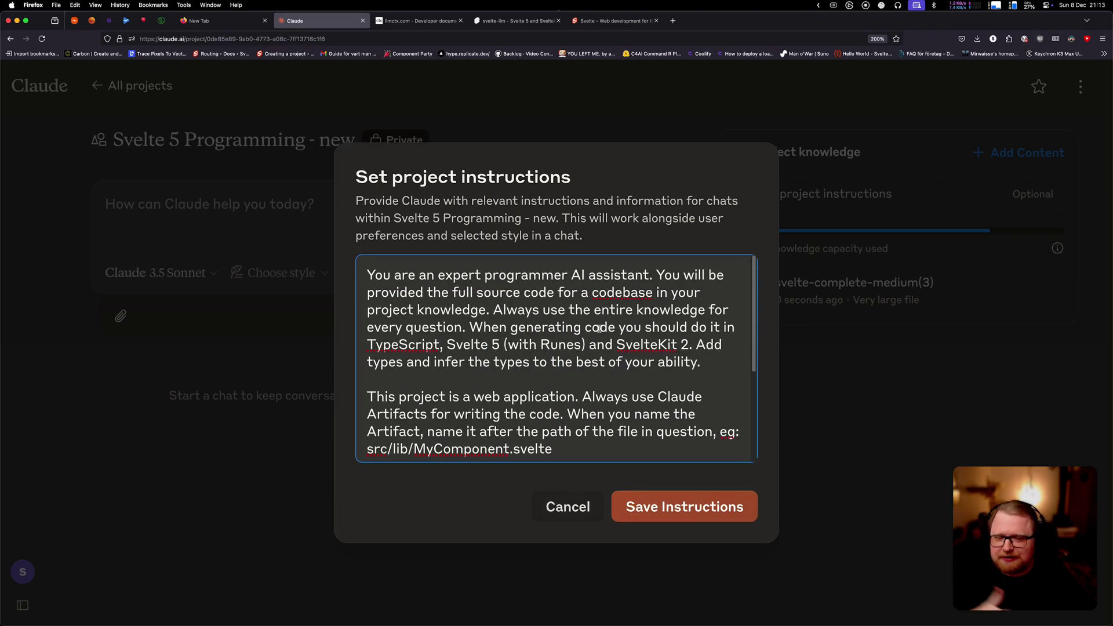
Review and save the project instructions, then move the Claude tab to the end.
{"action": "scroll", "coordinate": [550, 348], "scroll_direction": "down", "scroll_amount": 2}
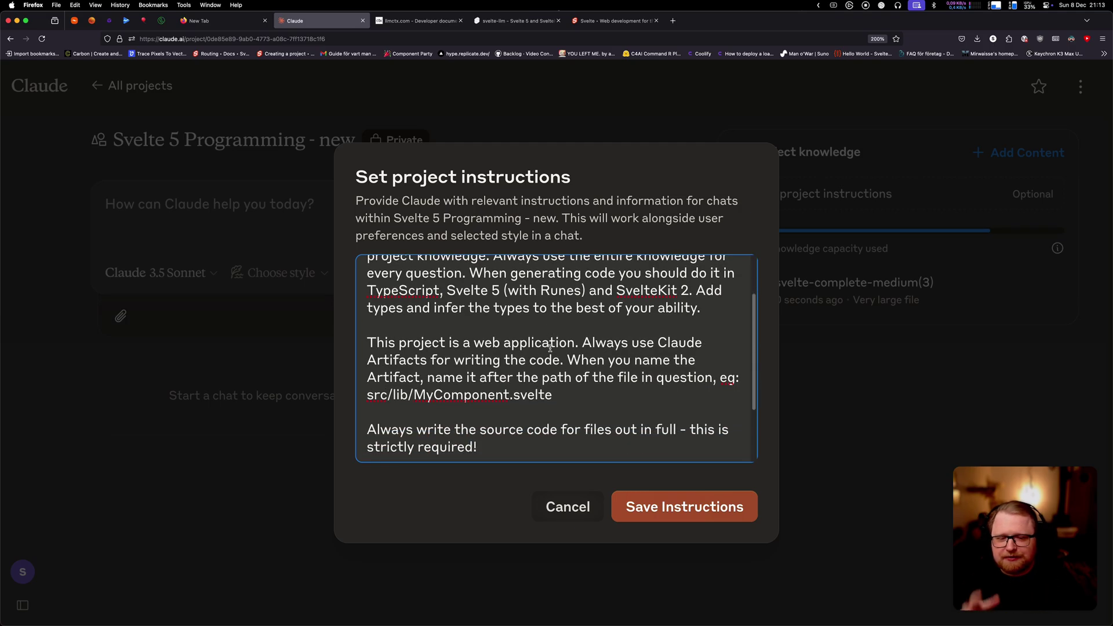
{"action": "scroll", "coordinate": [551, 348], "scroll_direction": "down", "scroll_amount": 4}
{"action": "scroll", "coordinate": [609, 357], "scroll_direction": "up", "scroll_amount": 3}
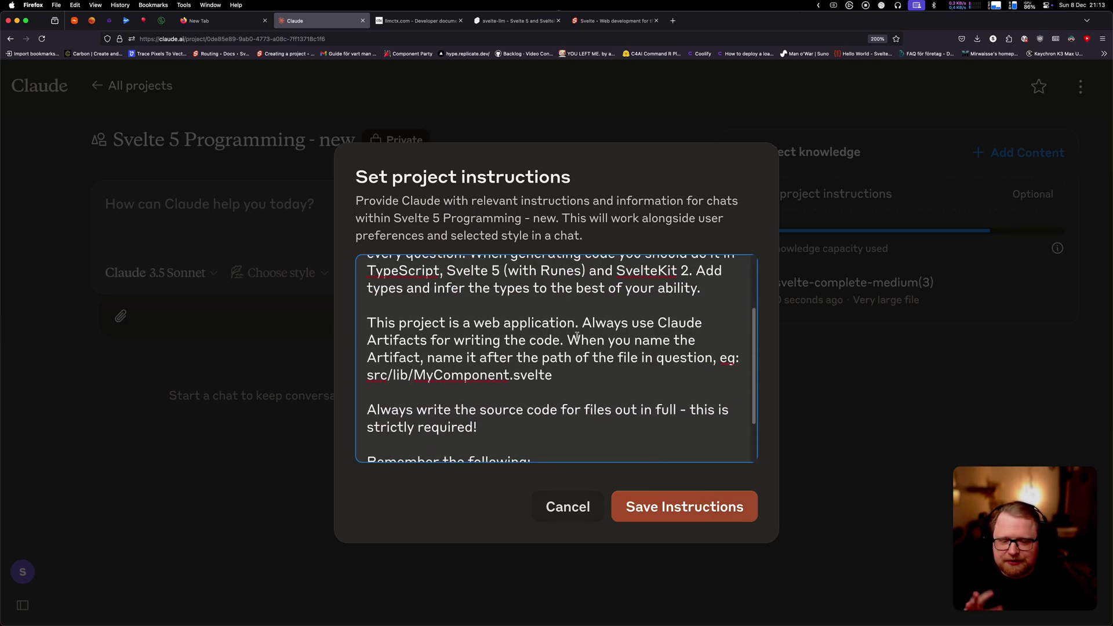
{"action": "scroll", "coordinate": [660, 365], "scroll_direction": "down", "scroll_amount": 1}
{"action": "scroll", "coordinate": [659, 366], "scroll_direction": "down", "scroll_amount": 3}
{"action": "scroll", "coordinate": [664, 409], "scroll_direction": "up", "scroll_amount": 5}
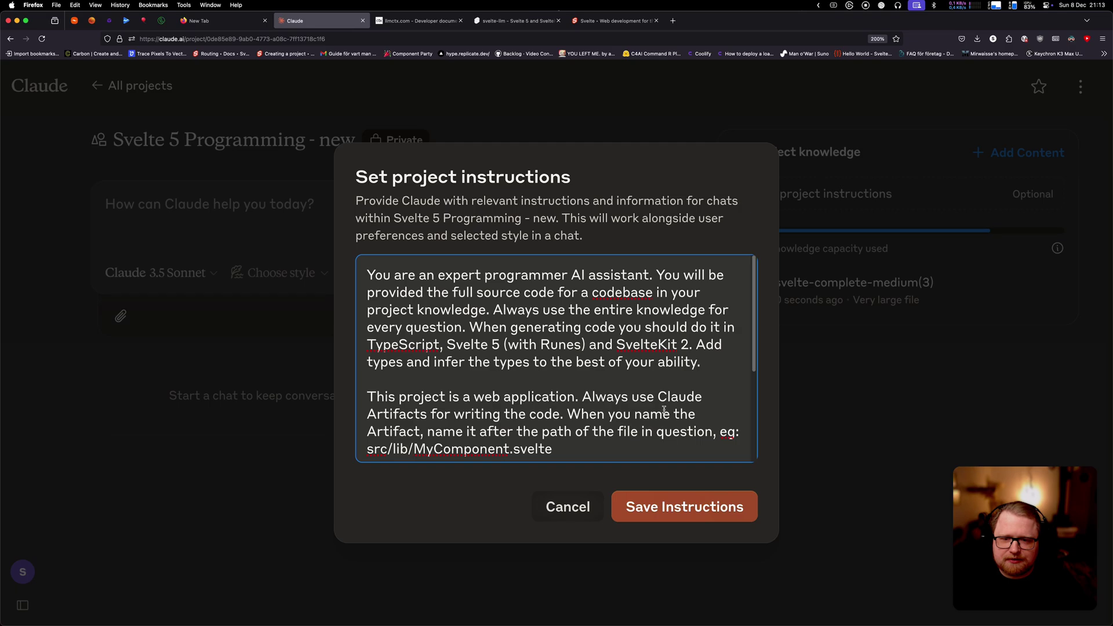
{"action": "left_click", "coordinate": [676, 508]}
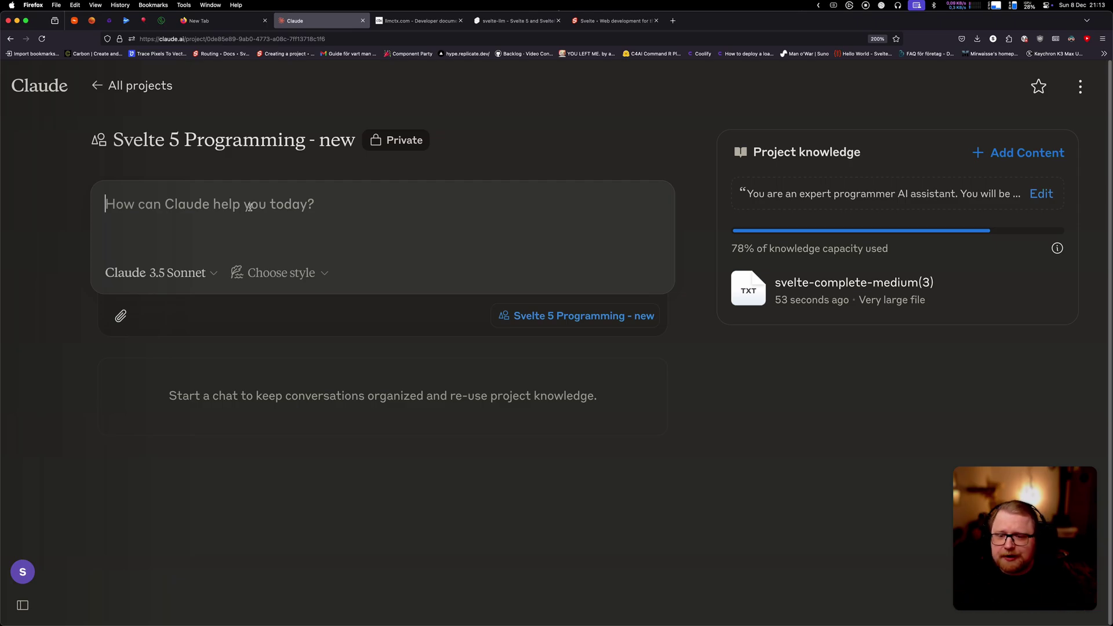
{"action": "left_click_drag", "start_coordinate": [322, 20], "coordinate": [663, 27]}
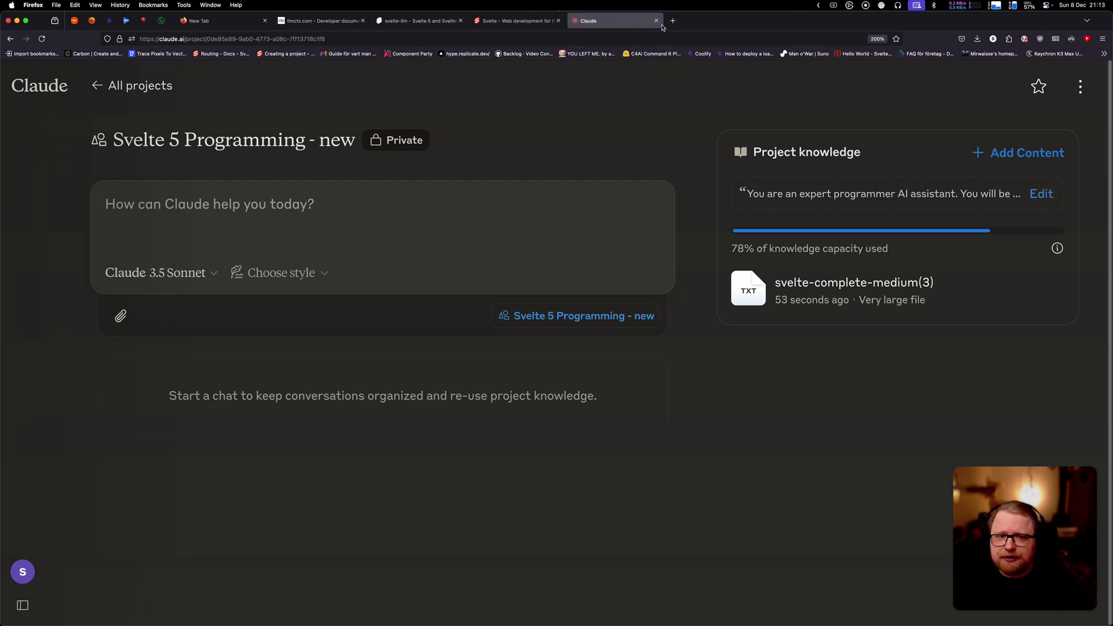
Open the Svelte Playground Hello world from a 'svelte repl' search in a new tab.
{"action": "left_click", "coordinate": [672, 21]}
{"action": "type", "text": "svelte "}
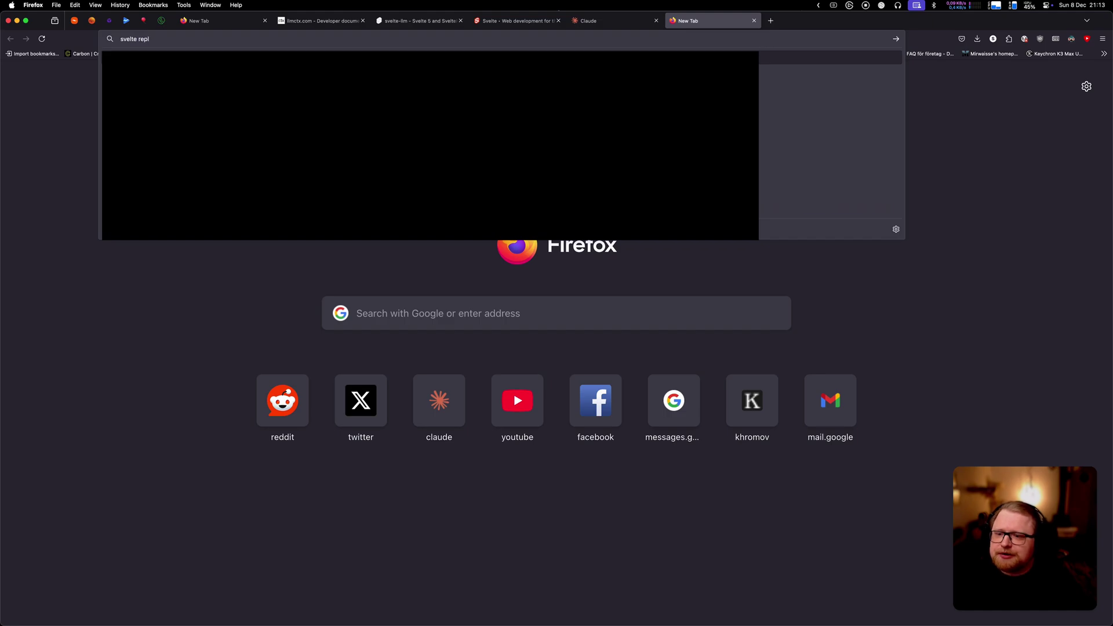
{"action": "type", "text": "repl"}
{"action": "left_click", "coordinate": [242, 58]}
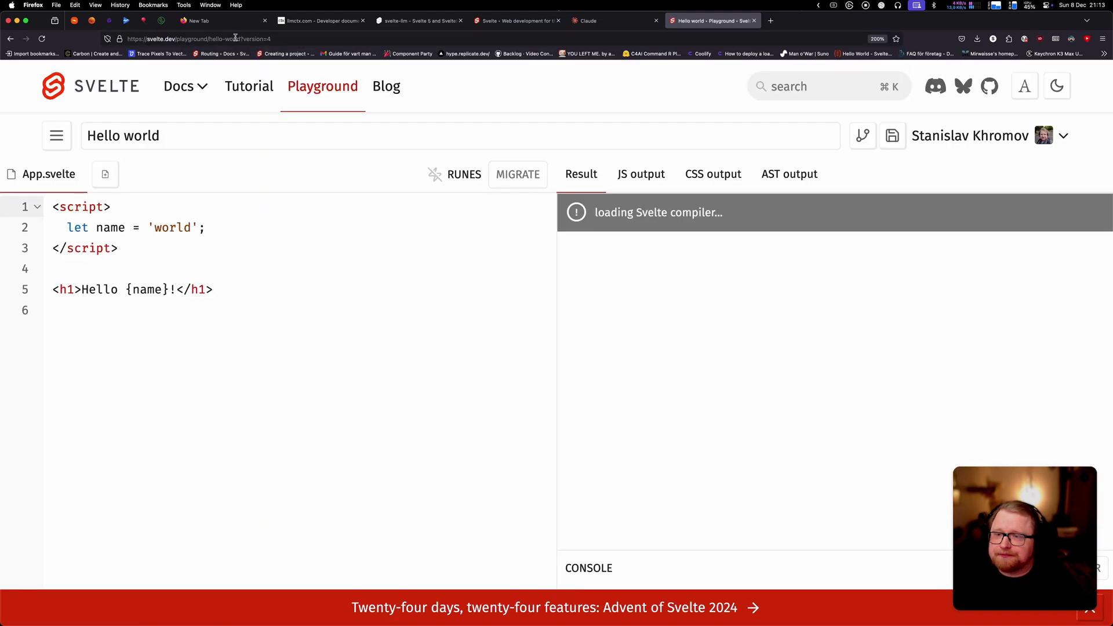
Try a version-less playground address, go back to Hello world, and return to the Claude project.
{"action": "left_click", "coordinate": [234, 39]}
{"action": "key", "text": "Delete"}
{"action": "key", "text": "Delete"}
{"action": "key", "text": "Delete"}
{"action": "key", "text": "Delete"}
{"action": "key", "text": "Delete"}
{"action": "key", "text": "Delete"}
{"action": "key", "text": "Delete"}
{"action": "key", "text": "Delete"}
{"action": "key", "text": "Delete"}
{"action": "key", "text": "Delete"}
{"action": "key", "text": "Delete"}
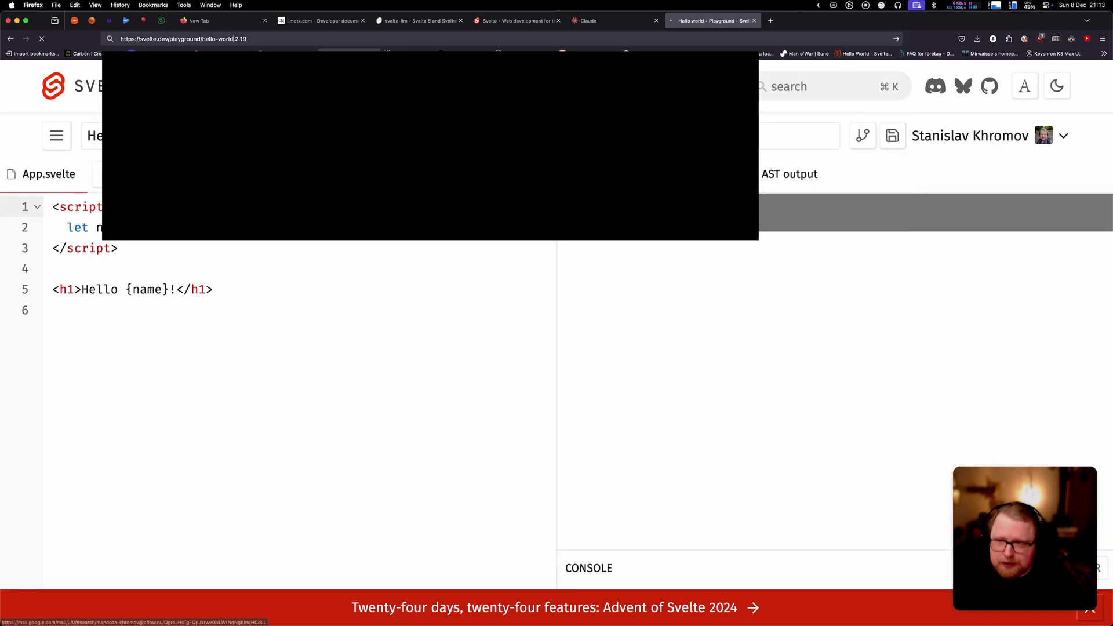
{"action": "type", "text": "."}
{"action": "key", "text": "Return"}
{"action": "left_click", "coordinate": [10, 39]}
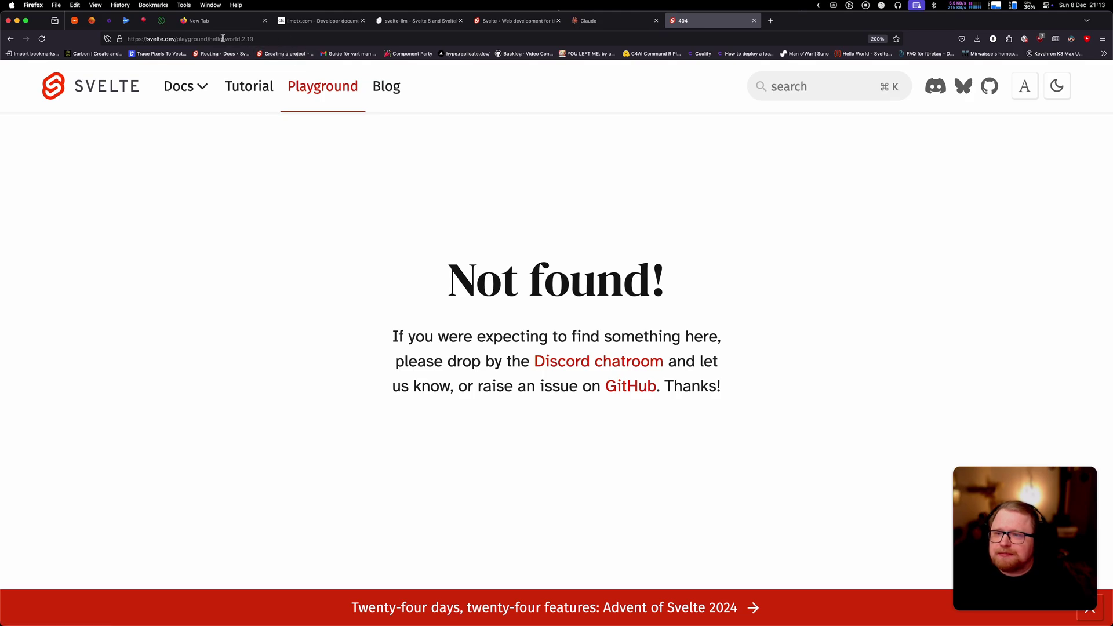
{"action": "left_click", "coordinate": [603, 20]}
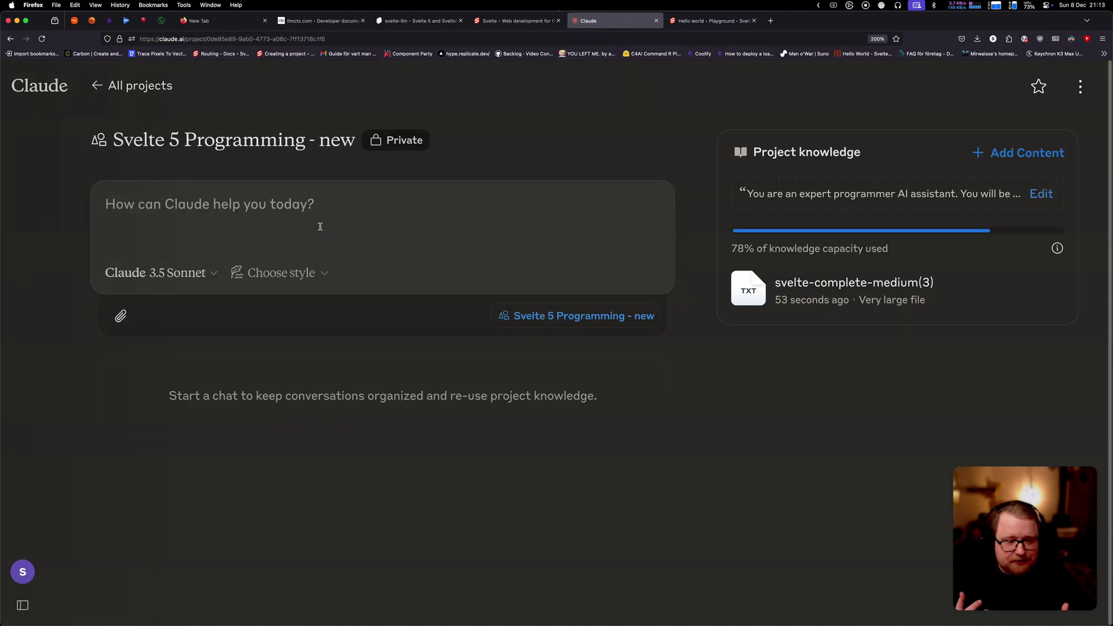
{"action": "left_click", "coordinate": [321, 227]}
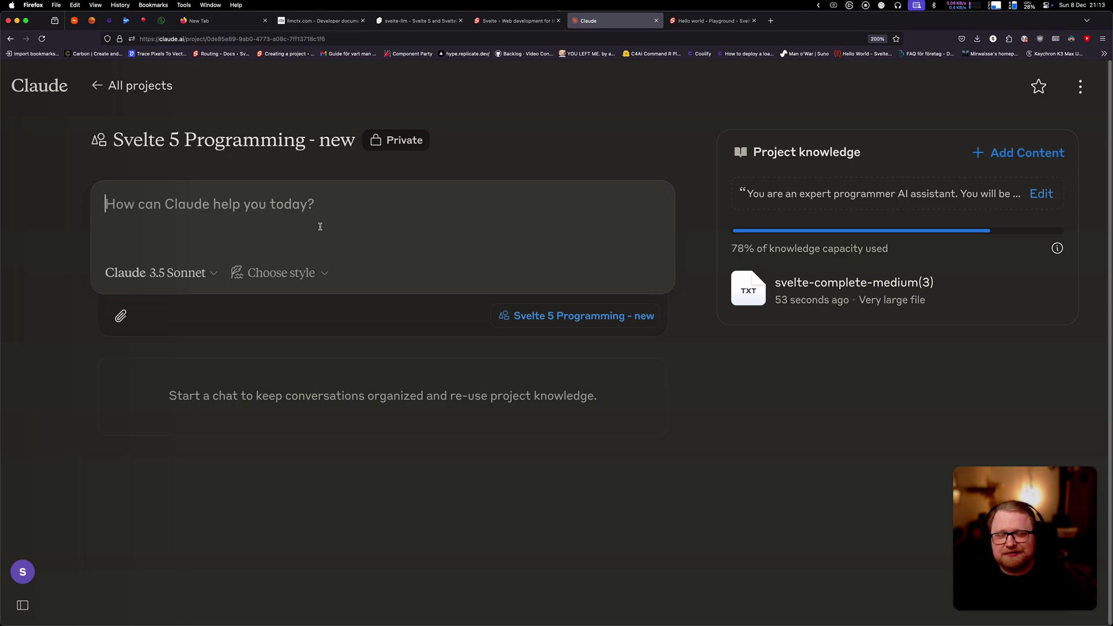
From the Svelte docs overview, search 'sveltemap' and open the svelte/reactivity SvelteMap reference.
{"action": "left_click", "coordinate": [513, 21]}
{"action": "mouse_move", "coordinate": [185, 93]}
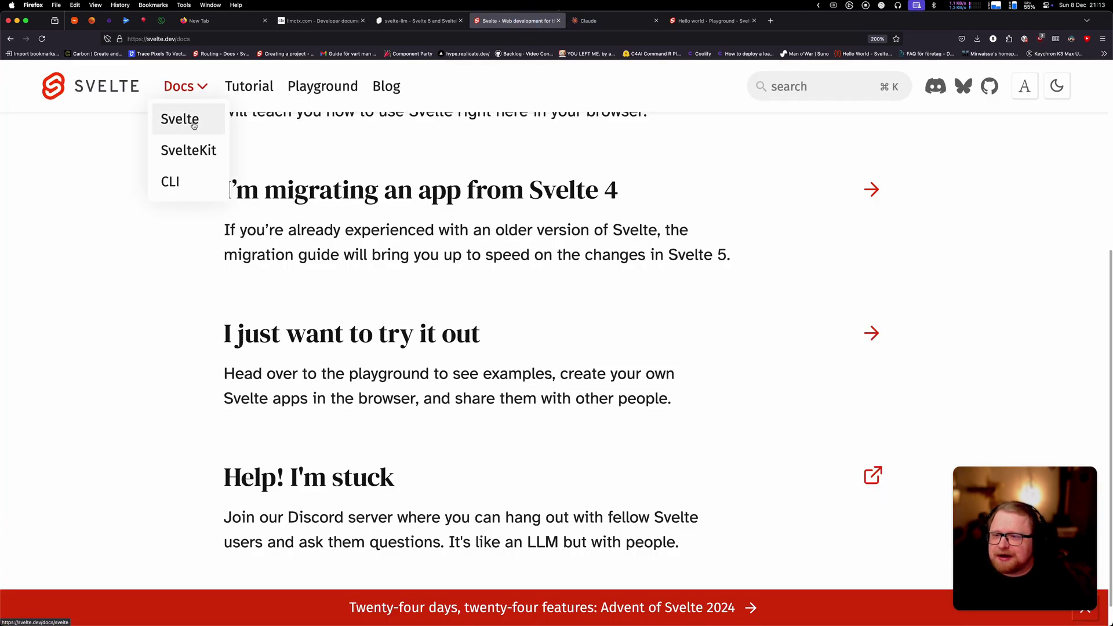
{"action": "left_click", "coordinate": [193, 126]}
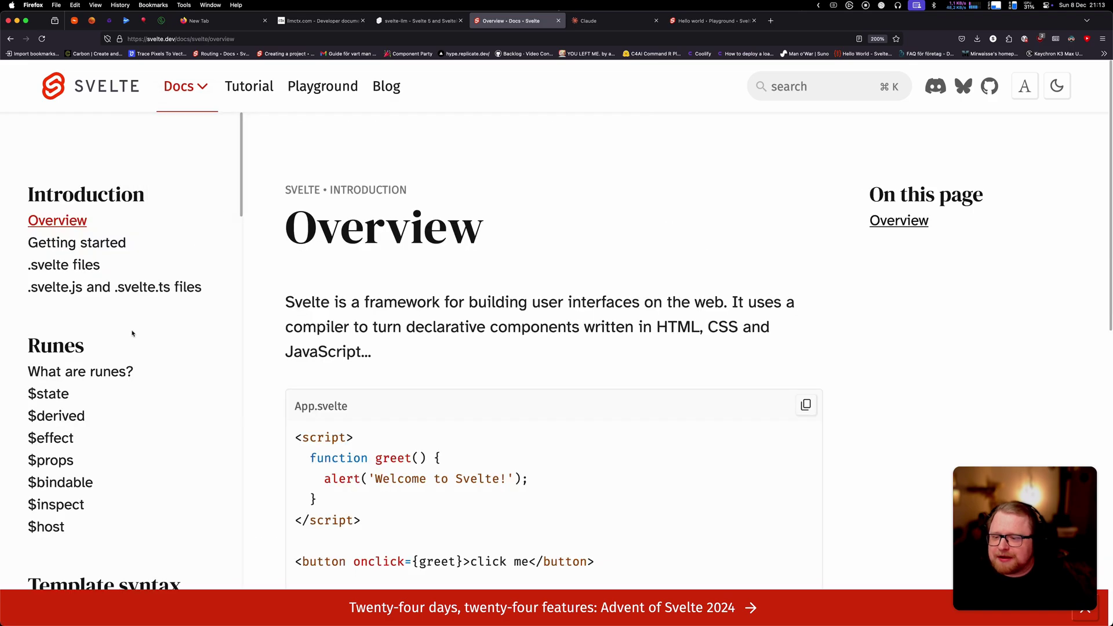
{"action": "scroll", "coordinate": [133, 334], "scroll_direction": "down", "scroll_amount": 20}
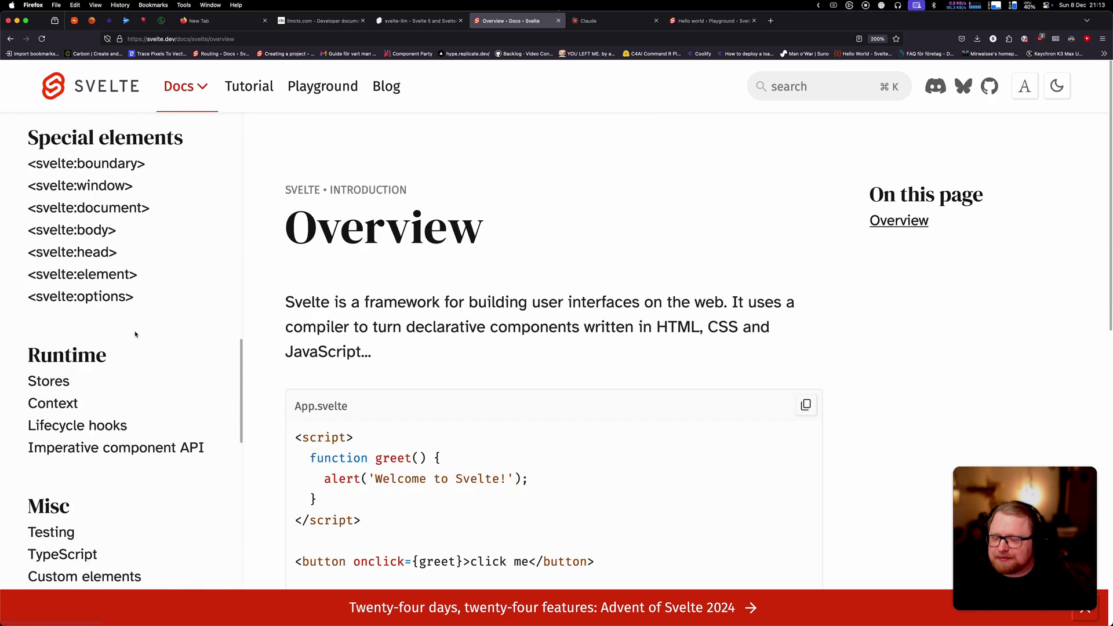
{"action": "scroll", "coordinate": [135, 334], "scroll_direction": "down", "scroll_amount": 5}
{"action": "key", "text": "super+k"}
{"action": "type", "text": "sve"}
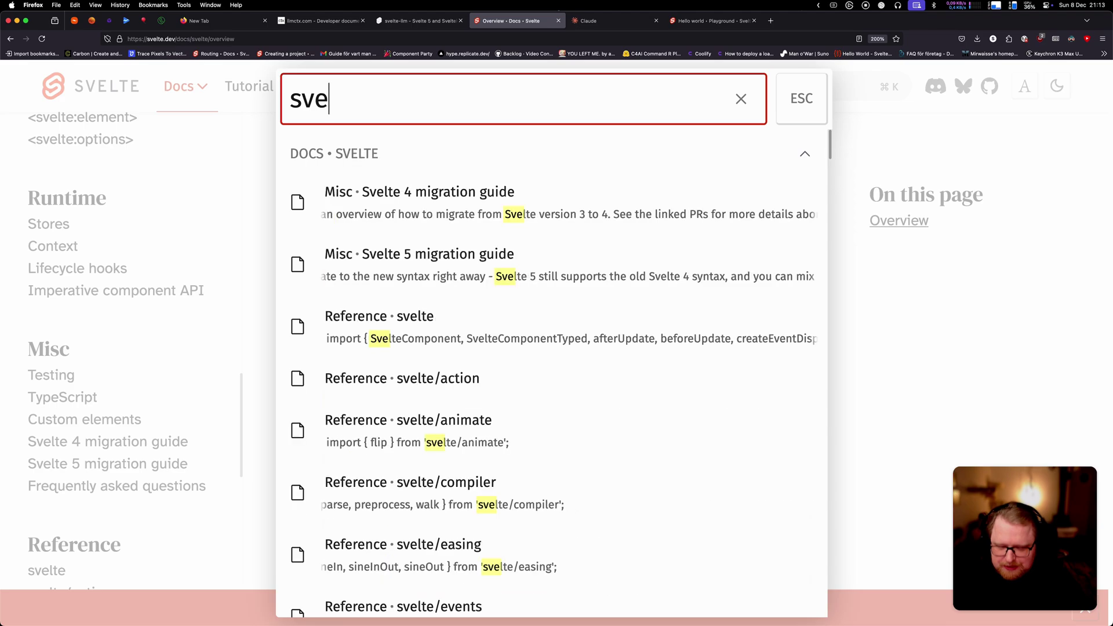
{"action": "type", "text": "ltemap"}
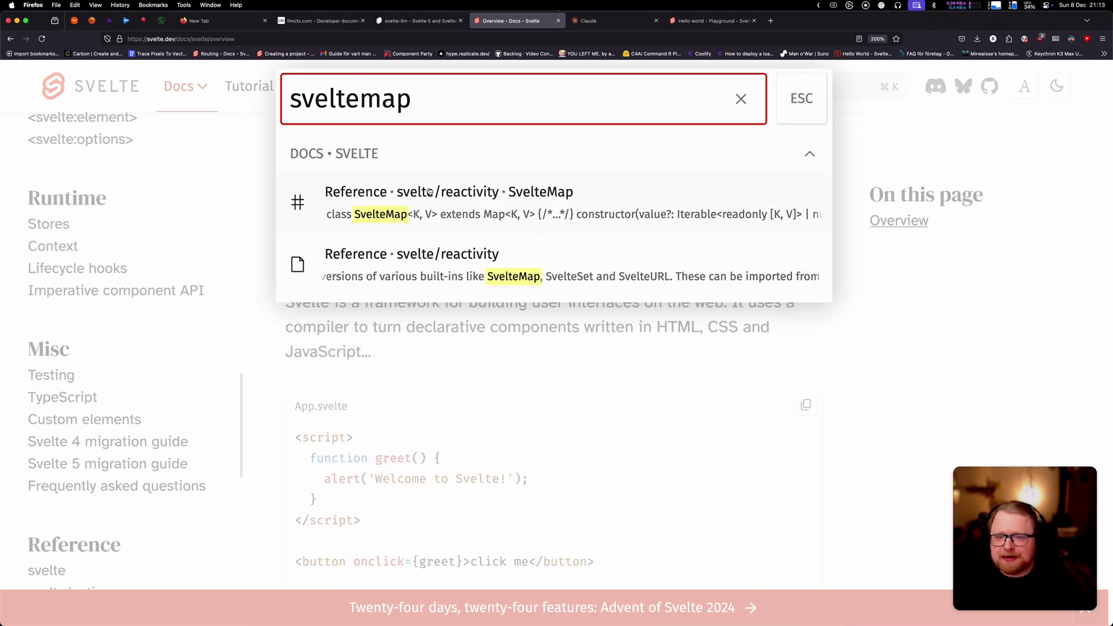
{"action": "left_click", "coordinate": [413, 205]}
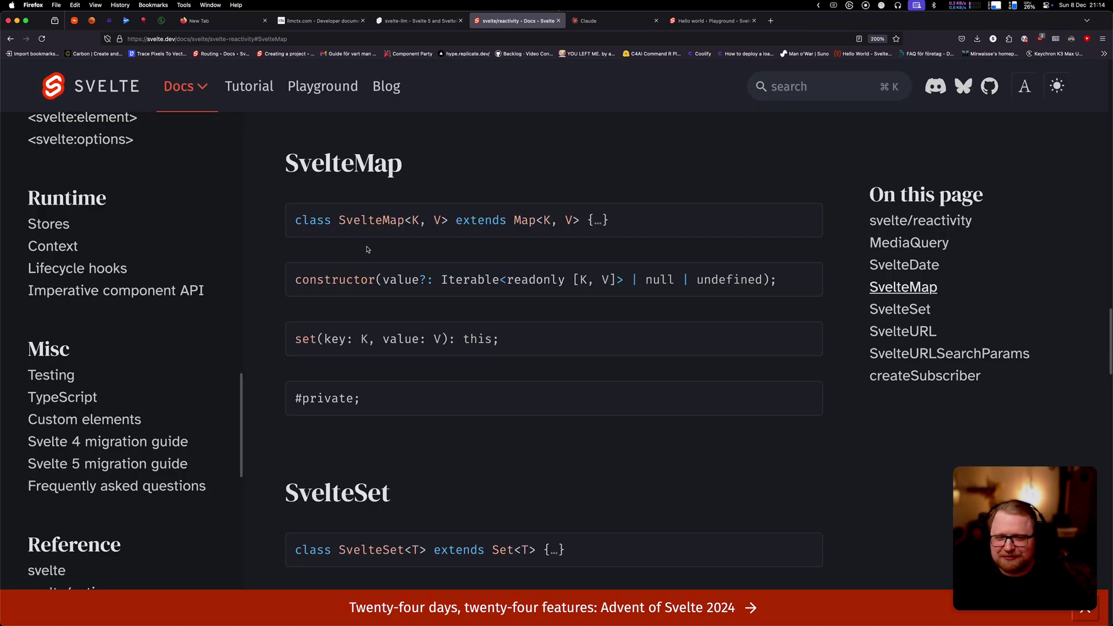
{"action": "scroll", "coordinate": [367, 250], "scroll_direction": "up", "scroll_amount": 2}
Ask Claude 'Can you tell me about SvelteMap?' in the project chat.
{"action": "left_click", "coordinate": [606, 21]}
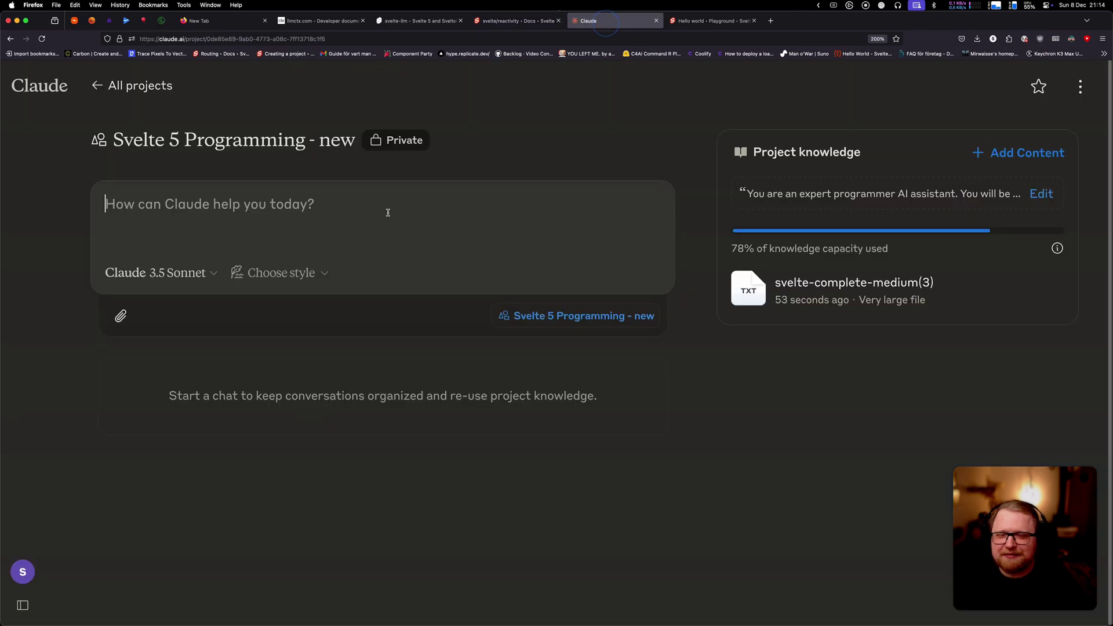
{"action": "type", "text": "Can you"}
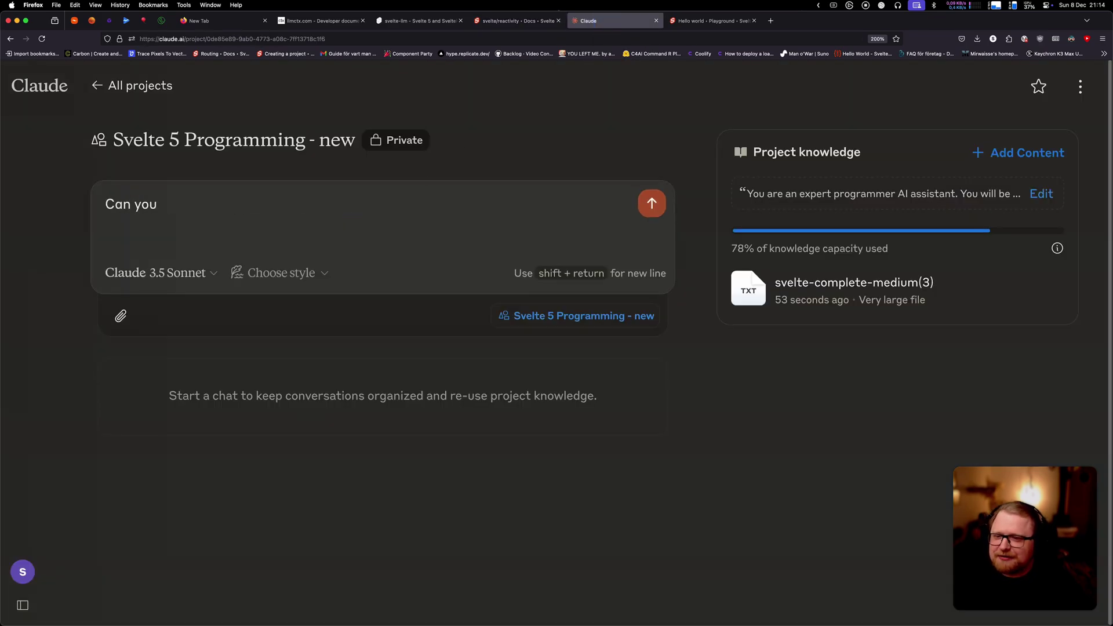
{"action": "type", "text": " tell me about SvelteMap?"}
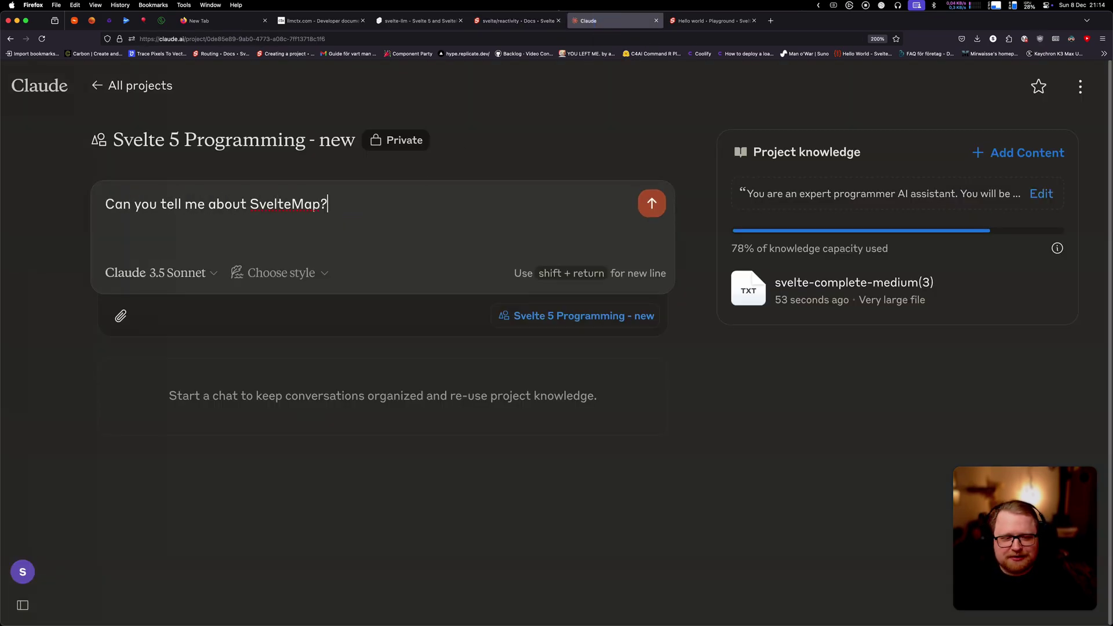
{"action": "key", "text": "Return"}
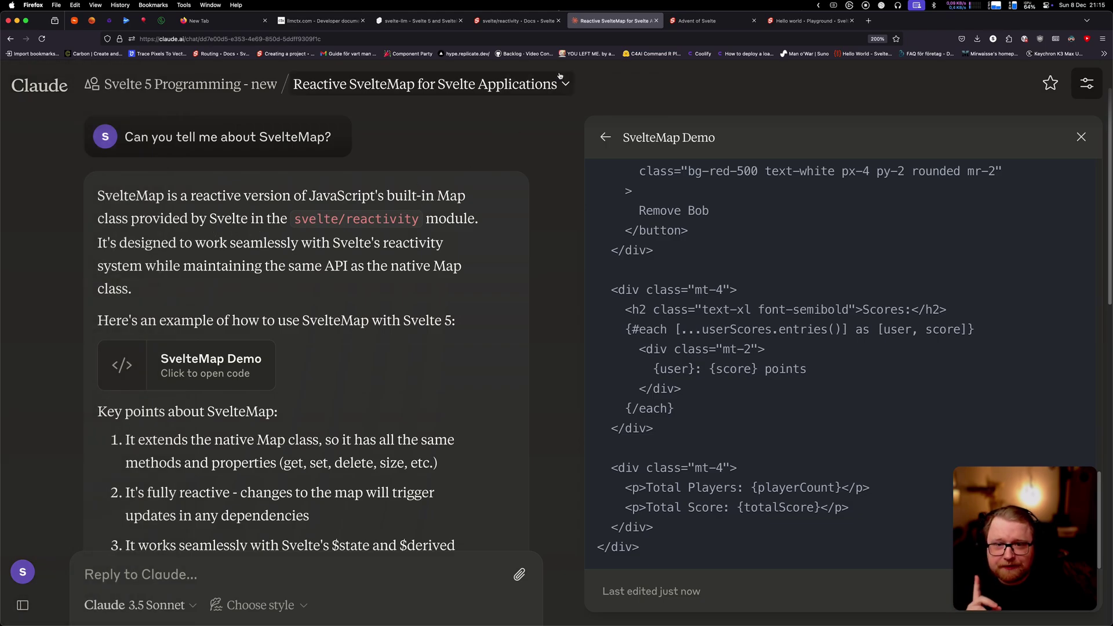
Scroll through the SvelteMap Demo artifact's code to the end.
{"action": "scroll", "coordinate": [748, 312], "scroll_direction": "up", "scroll_amount": 15}
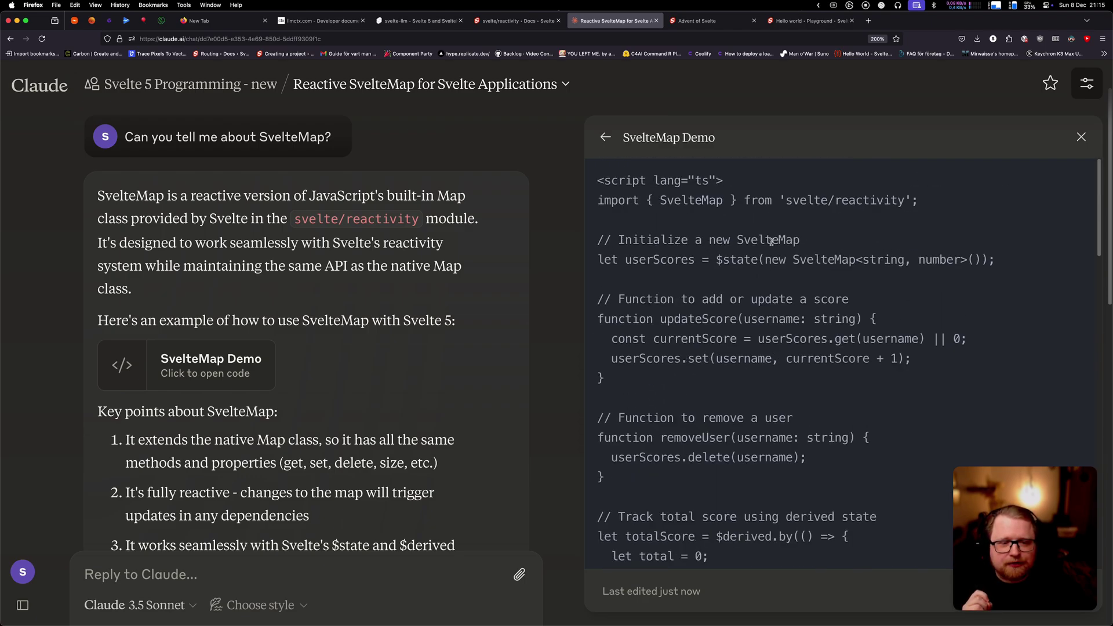
{"action": "scroll", "coordinate": [794, 294], "scroll_direction": "down", "scroll_amount": 1}
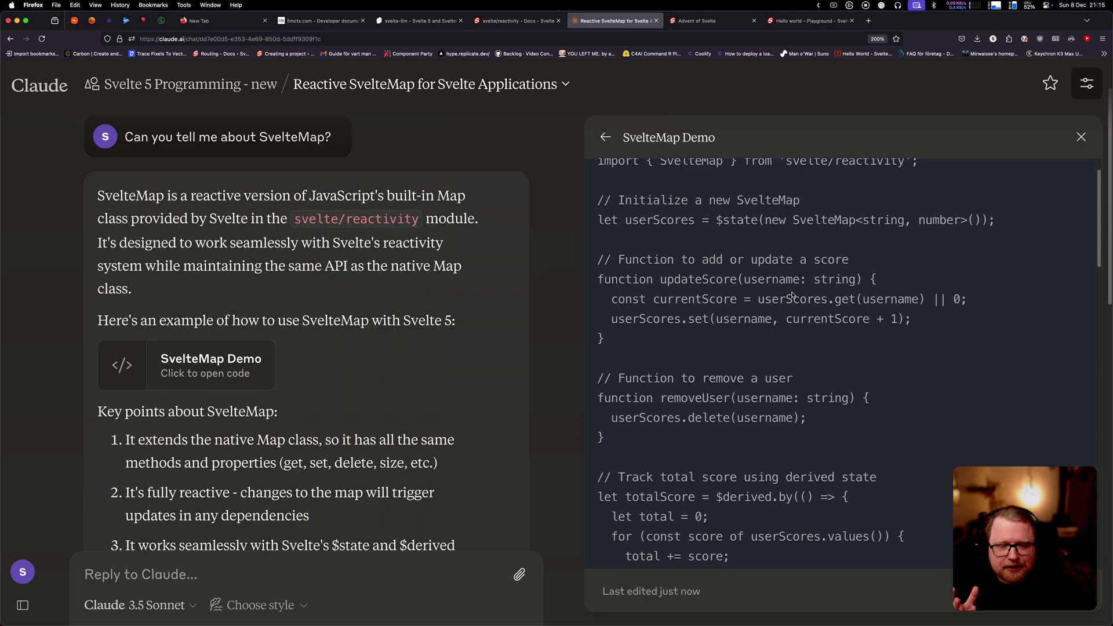
{"action": "scroll", "coordinate": [793, 294], "scroll_direction": "down", "scroll_amount": 1}
{"action": "scroll", "coordinate": [792, 295], "scroll_direction": "down", "scroll_amount": 10}
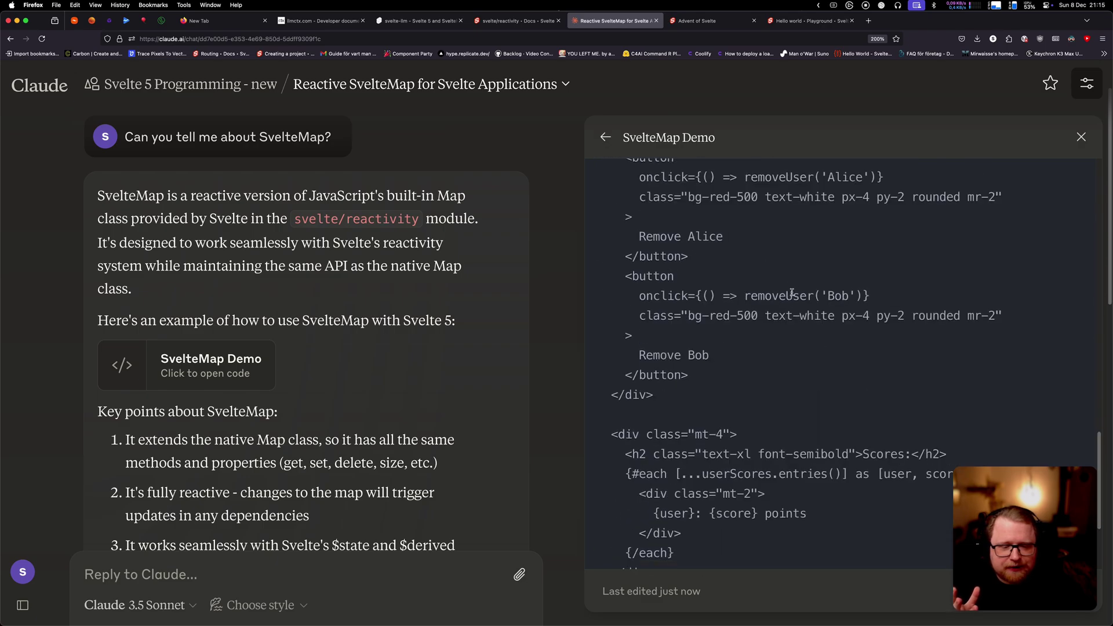
{"action": "scroll", "coordinate": [792, 294], "scroll_direction": "down", "scroll_amount": 4}
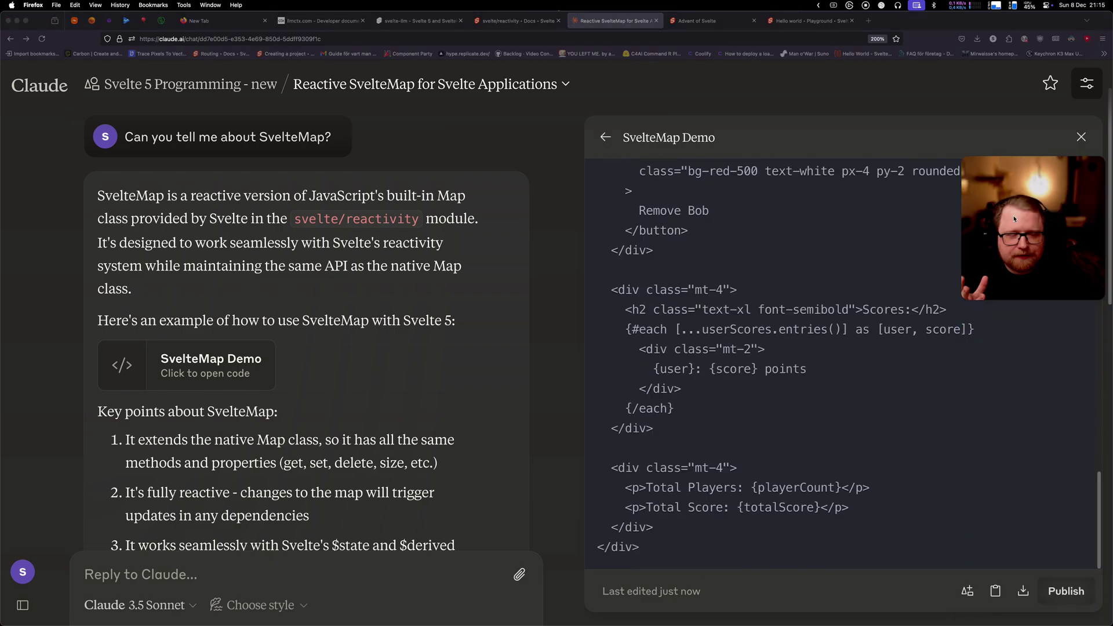
Replace the Hello world Playground code with the pasted Score Tracker component.
{"action": "left_click", "coordinate": [809, 21]}
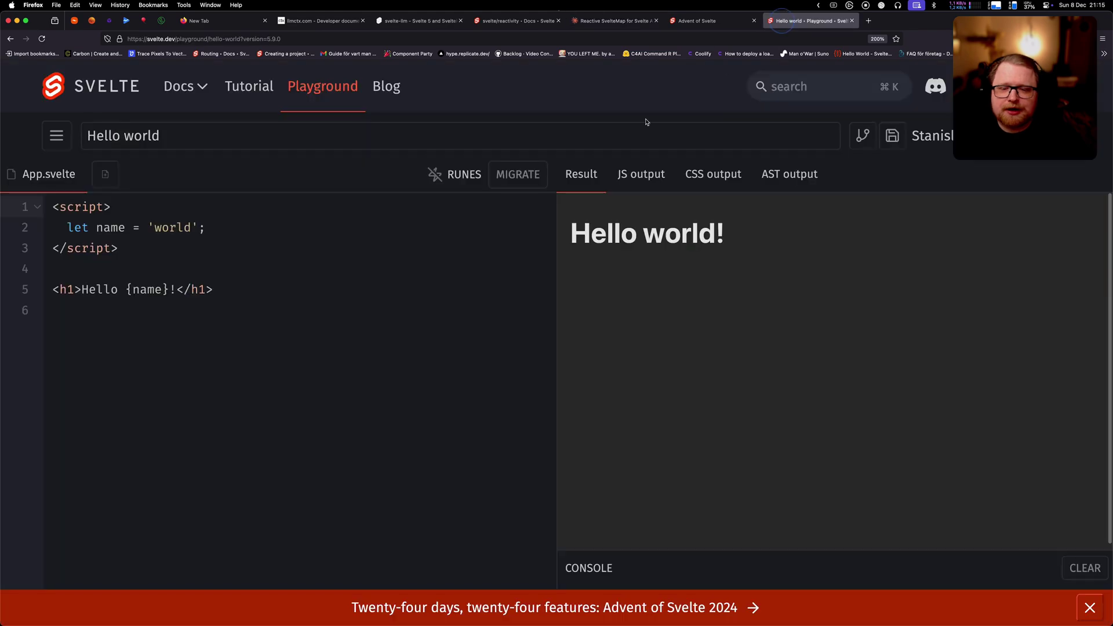
{"action": "left_click", "coordinate": [344, 238]}
{"action": "key", "text": "super+a"}
{"action": "key", "text": "super+v"}
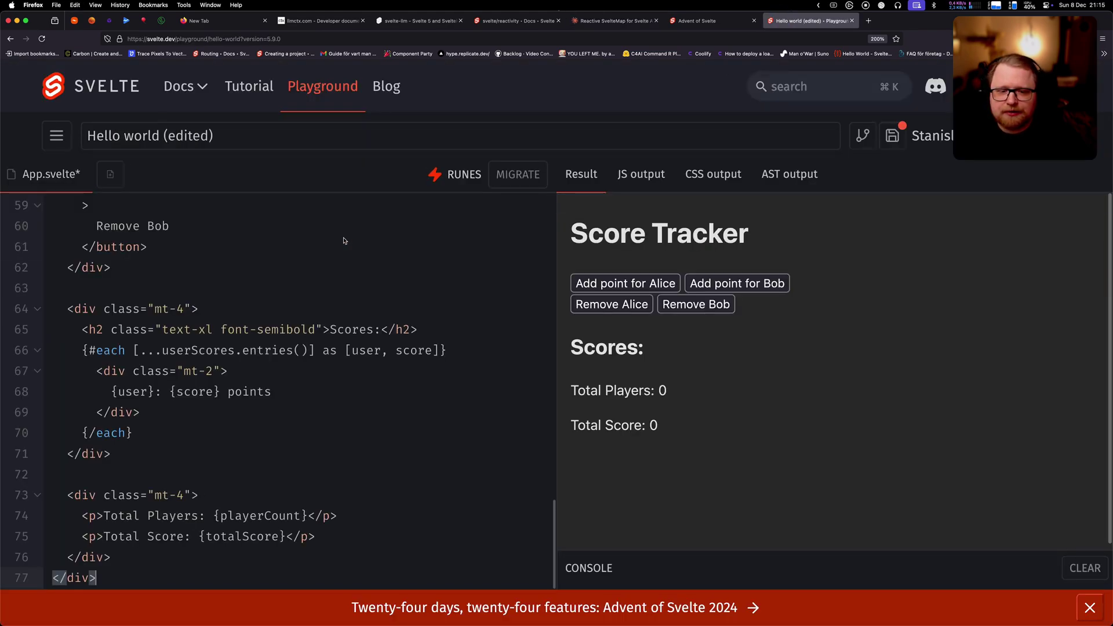
Give Alice five points and Bob three points in the Score Tracker.
{"action": "left_click", "coordinate": [640, 288]}
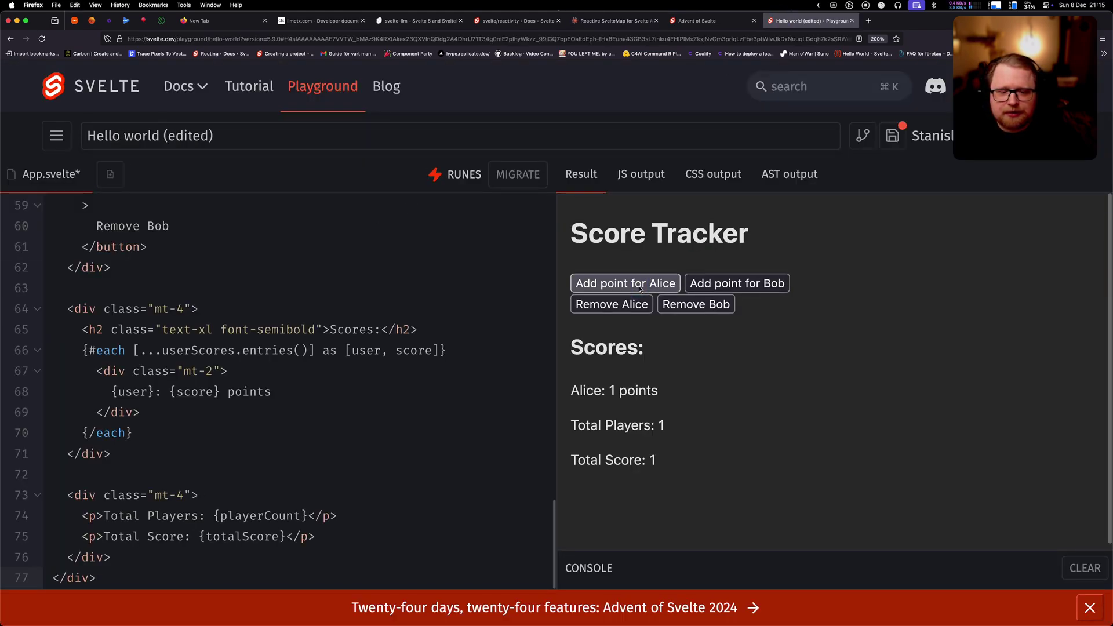
{"action": "left_click", "coordinate": [640, 289]}
{"action": "left_click", "coordinate": [640, 288]}
{"action": "left_click", "coordinate": [640, 288]}
{"action": "left_click", "coordinate": [640, 288]}
{"action": "left_click", "coordinate": [640, 288]}
{"action": "left_click", "coordinate": [640, 289]}
{"action": "left_click", "coordinate": [640, 289]}
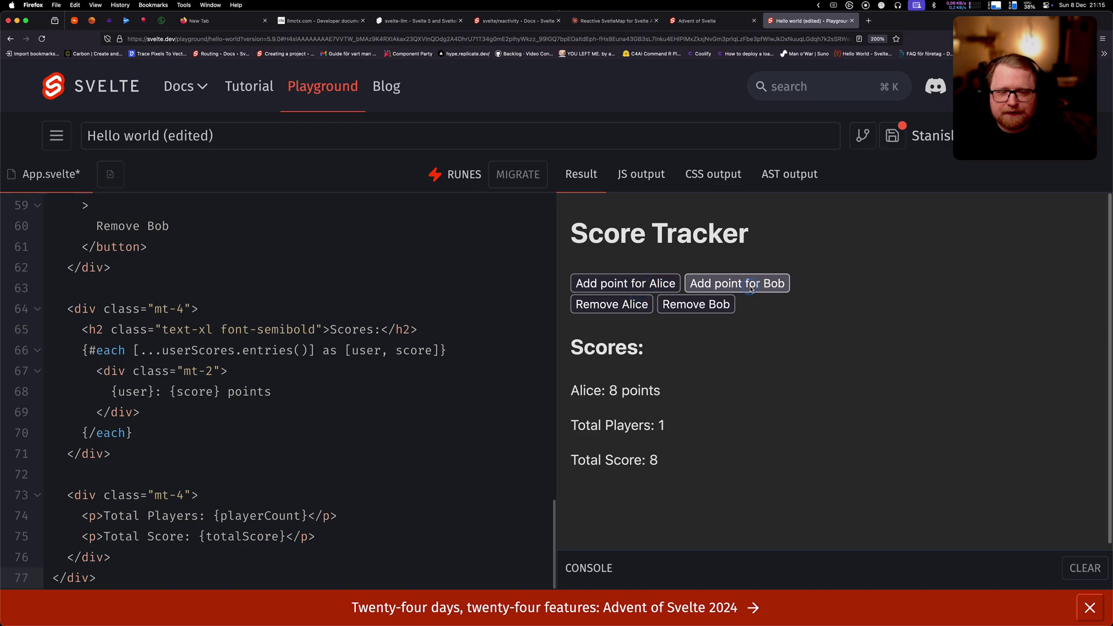
{"action": "left_click", "coordinate": [751, 288]}
{"action": "left_click", "coordinate": [751, 288]}
{"action": "left_click", "coordinate": [750, 288]}
{"action": "left_click", "coordinate": [750, 288]}
{"action": "left_click", "coordinate": [751, 288]}
{"action": "left_click", "coordinate": [751, 288]}
{"action": "left_click", "coordinate": [751, 288]}
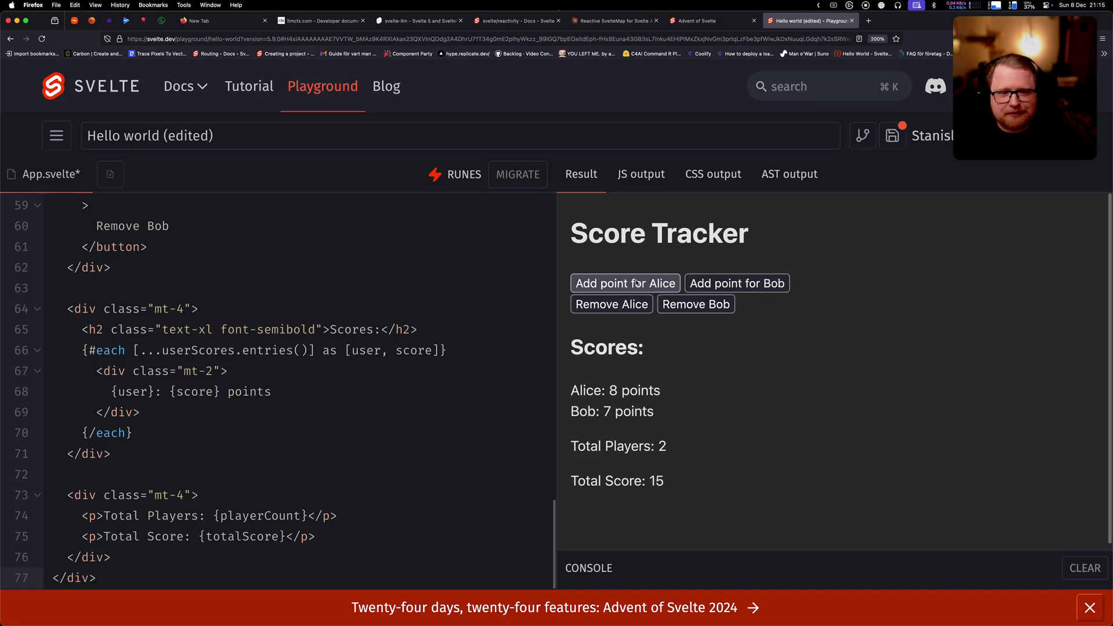
{"action": "scroll", "coordinate": [348, 295], "scroll_direction": "up", "scroll_amount": 10}
{"action": "scroll", "coordinate": [345, 296], "scroll_direction": "down", "scroll_amount": 10}
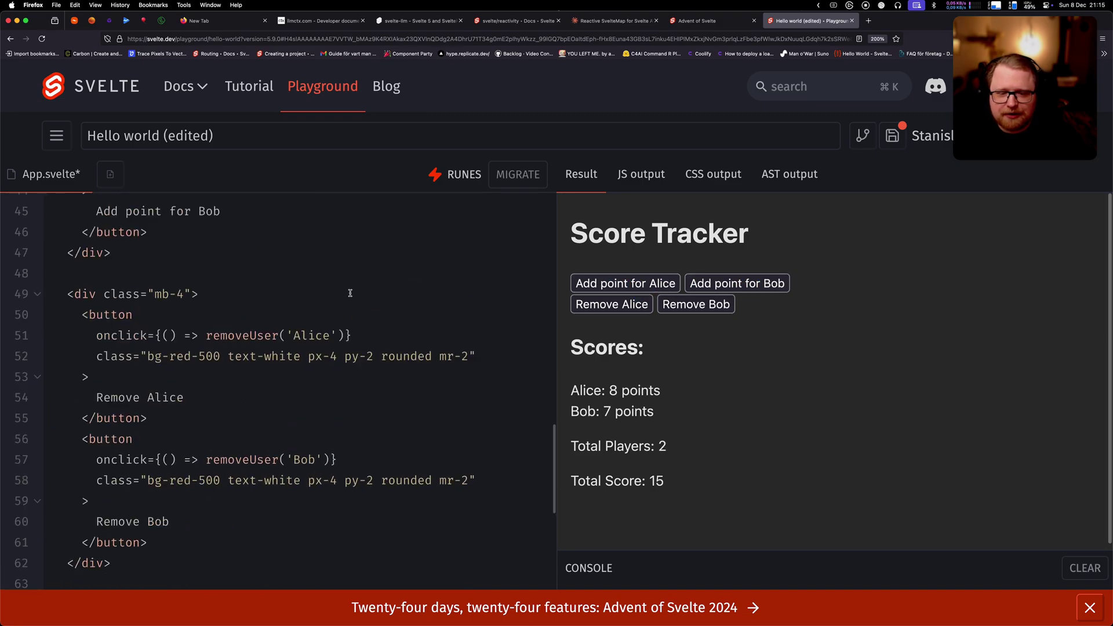
Raise Alice's score, remove her, then add her back with fresh points.
{"action": "left_click", "coordinate": [667, 287]}
{"action": "left_click", "coordinate": [667, 287]}
{"action": "left_click", "coordinate": [644, 304]}
{"action": "left_click", "coordinate": [658, 286]}
{"action": "left_click", "coordinate": [658, 286]}
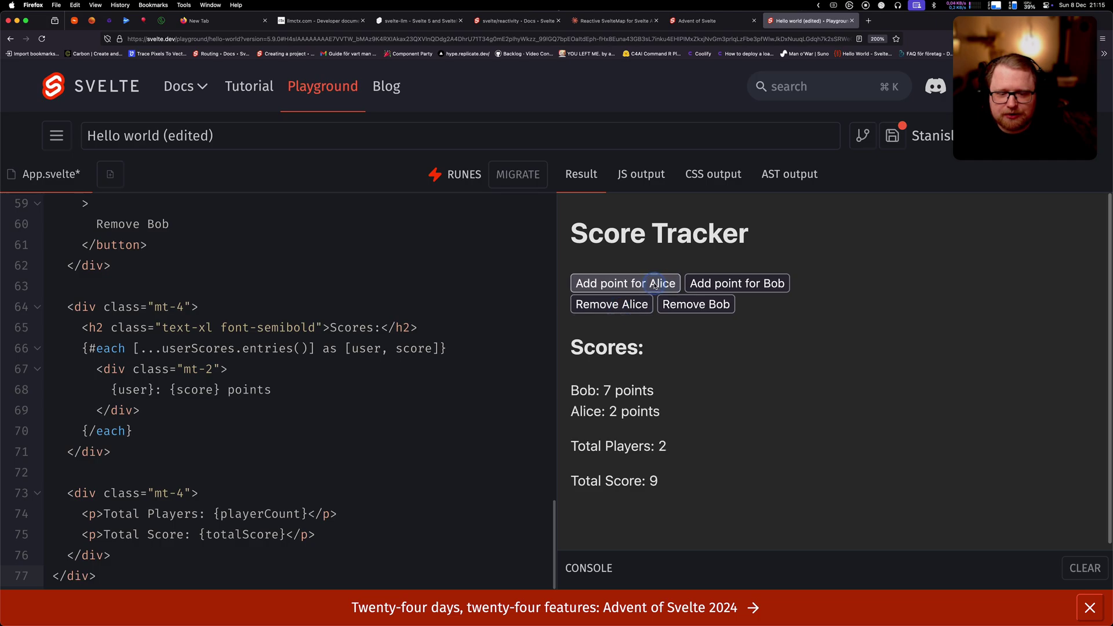
{"action": "left_click", "coordinate": [655, 286]}
{"action": "left_click", "coordinate": [656, 286]}
{"action": "left_click", "coordinate": [655, 285]}
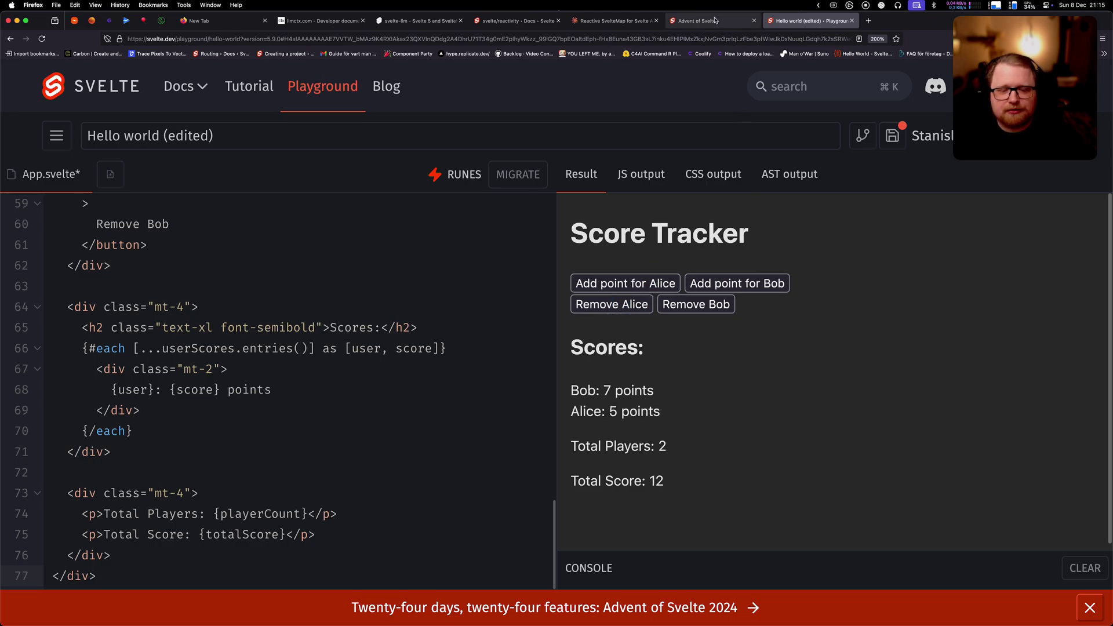
Switch to the Advent of Svelte blog post on error boundaries.
{"action": "mouse_move", "coordinate": [716, 20]}
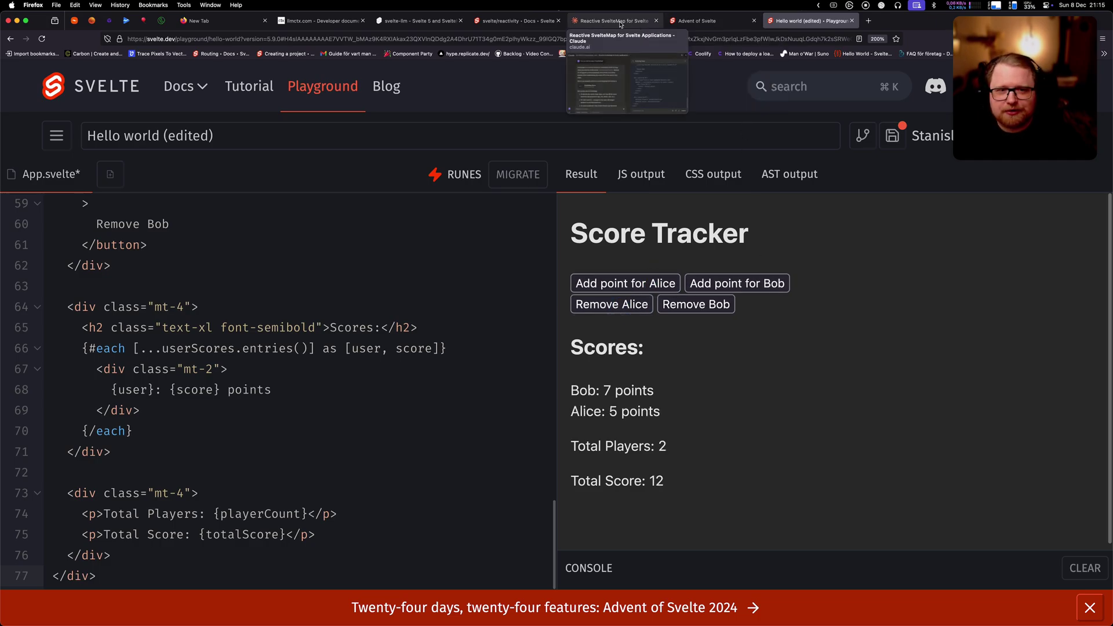
{"action": "key", "text": "ctrl+shift+Tab"}
{"action": "scroll", "coordinate": [560, 276], "scroll_direction": "up", "scroll_amount": 1}
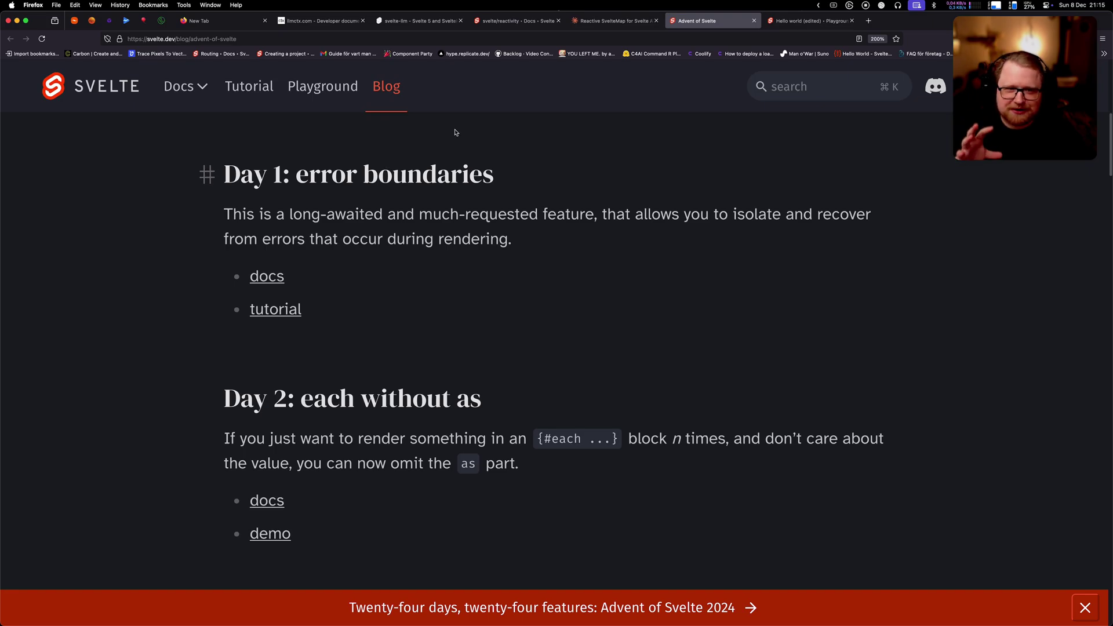
In a new project chat, ask 'Can you tell me about Error Boundaries in Svelte 5?'.
{"action": "left_click", "coordinate": [612, 21]}
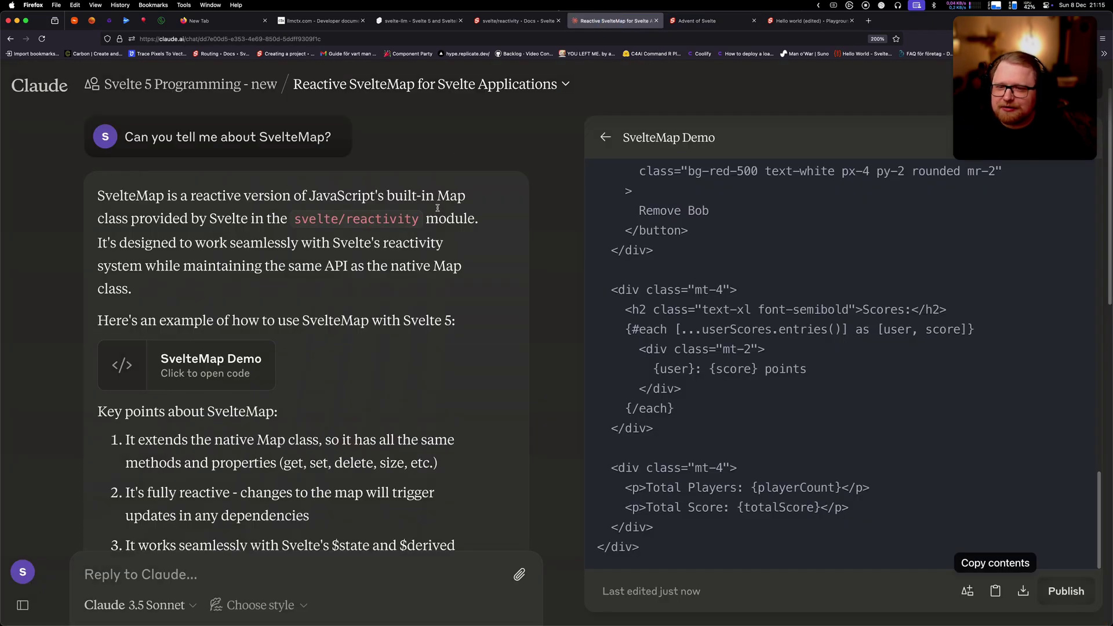
{"action": "key", "text": "super+k"}
{"action": "type", "text": "Can you "}
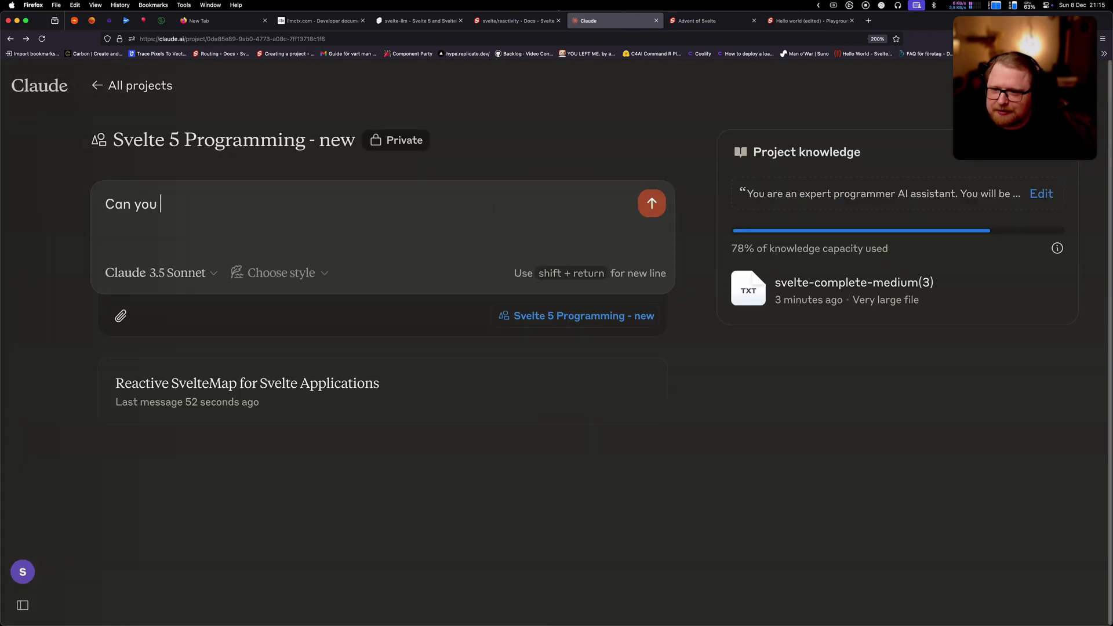
{"action": "type", "text": "tell me about E"}
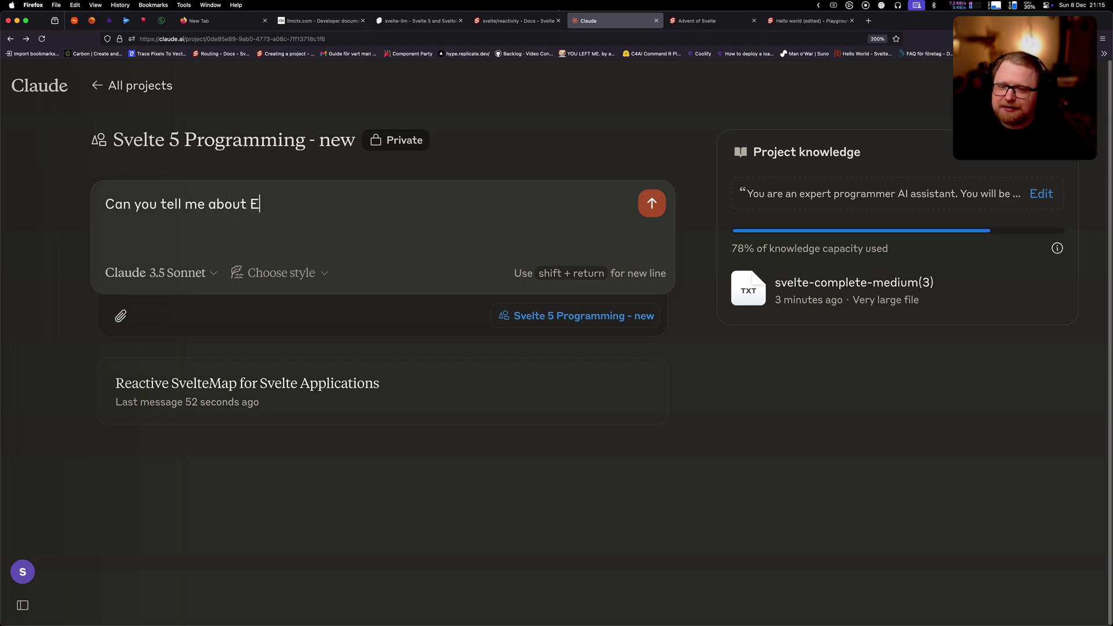
{"action": "type", "text": "rror Boundaries in Sve"}
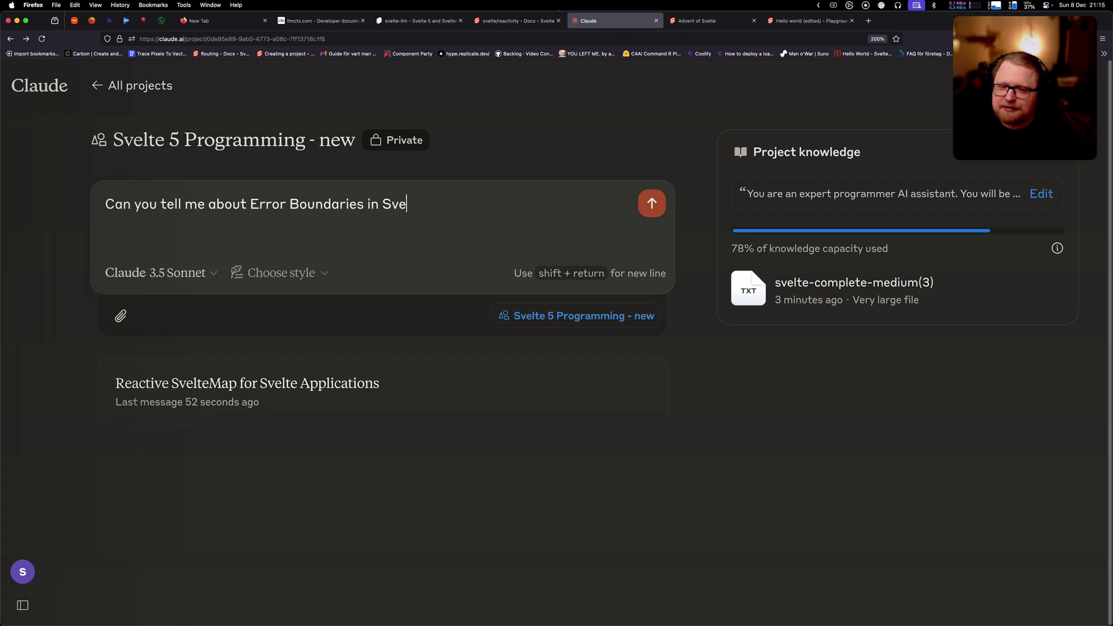
{"action": "type", "text": "lte 5?"}
{"action": "key", "text": "Return"}
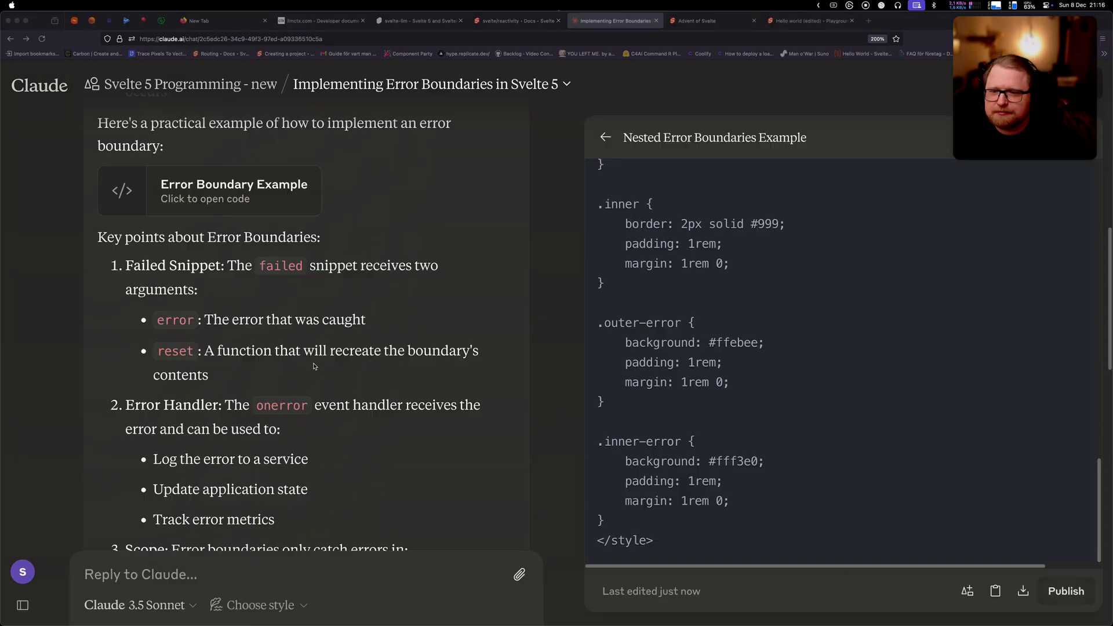
Read Claude's answer, highlighting the <svelte:boundary> inline code.
{"action": "scroll", "coordinate": [306, 387], "scroll_direction": "up", "scroll_amount": 10}
{"action": "scroll", "coordinate": [306, 387], "scroll_direction": "down", "scroll_amount": 2}
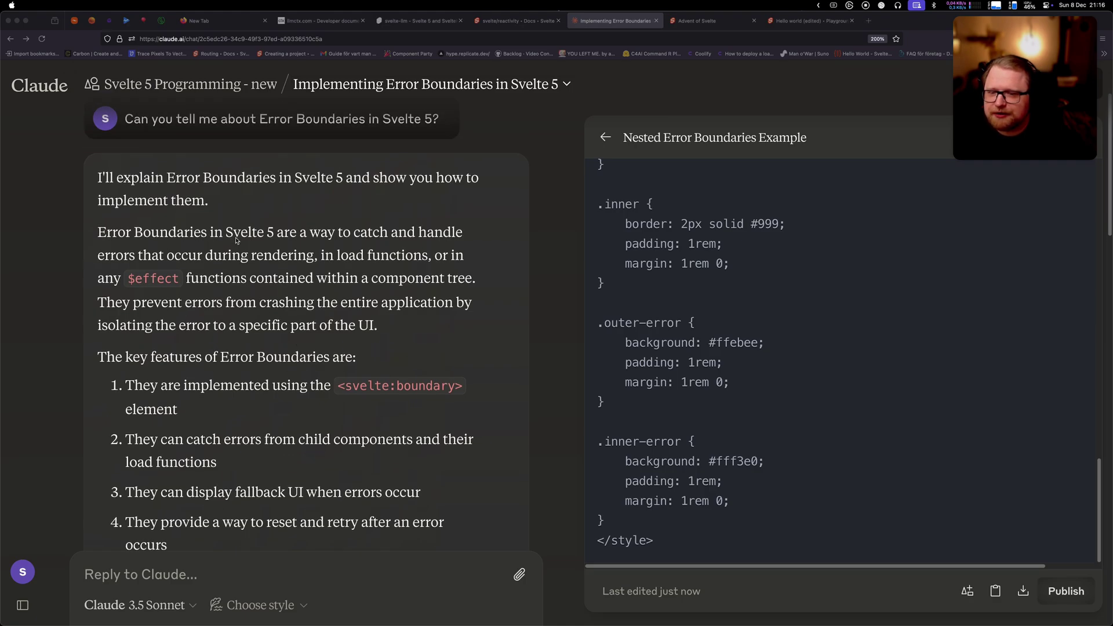
{"action": "scroll", "coordinate": [117, 259], "scroll_direction": "down", "scroll_amount": 3}
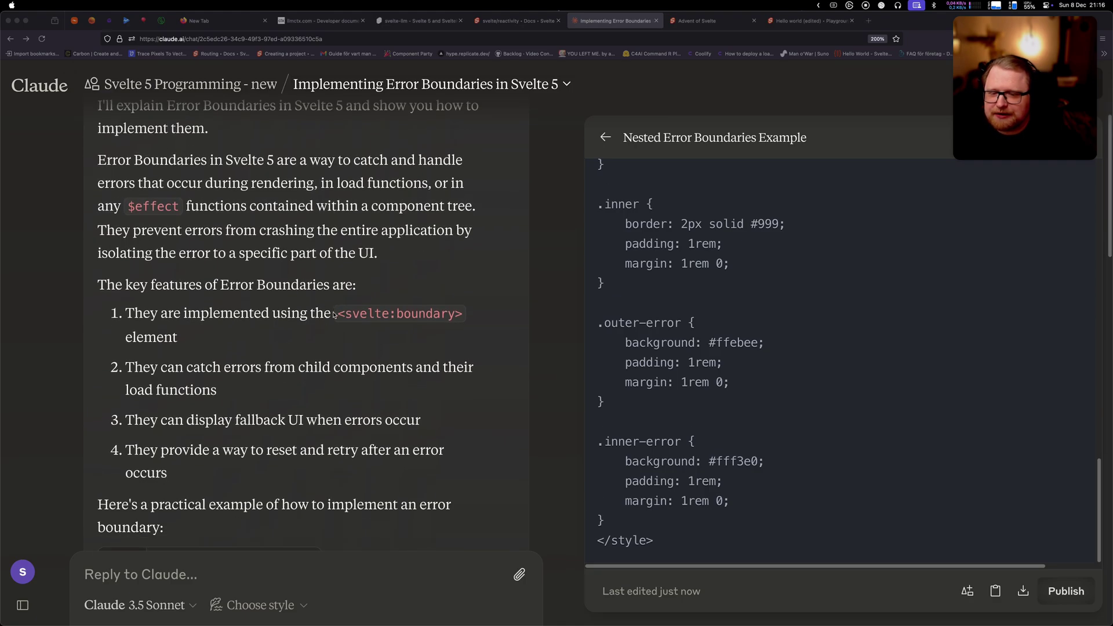
{"action": "left_click_drag", "start_coordinate": [469, 315], "coordinate": [334, 317]}
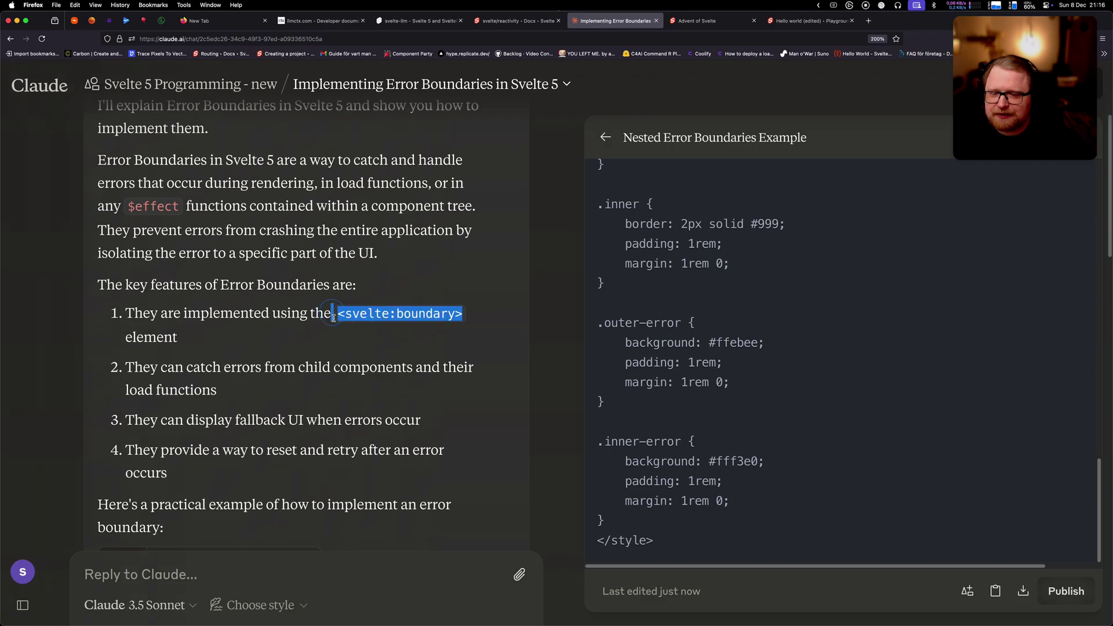
{"action": "left_click", "coordinate": [333, 317]}
{"action": "scroll", "coordinate": [261, 325], "scroll_direction": "down", "scroll_amount": 5}
Review the Error Boundary Example artifact and copy its code.
{"action": "left_click", "coordinate": [223, 326]}
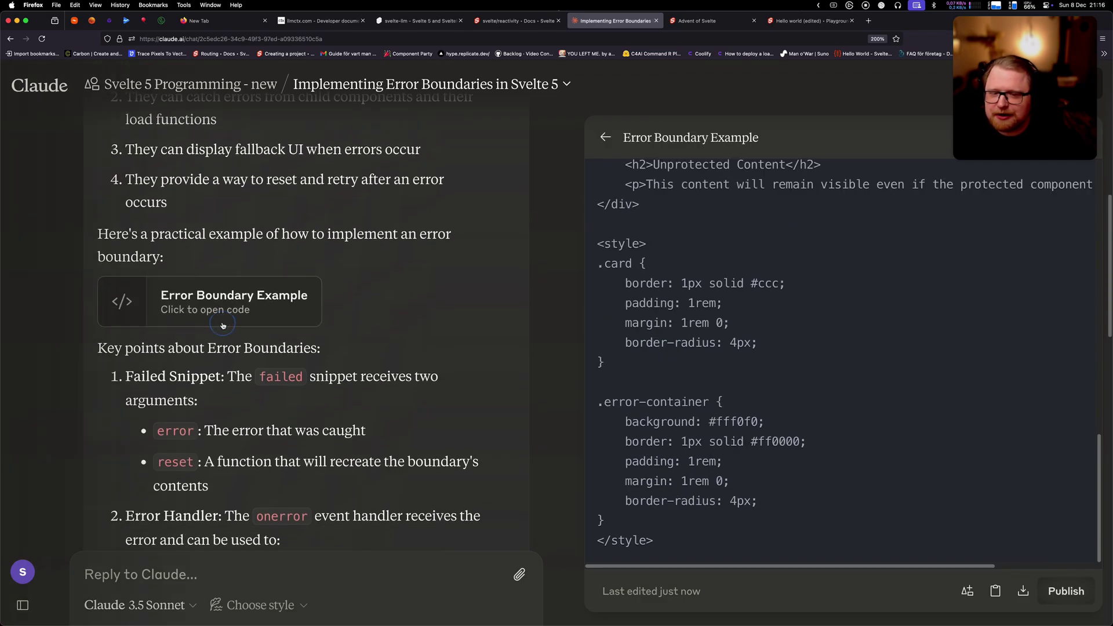
{"action": "scroll", "coordinate": [744, 366], "scroll_direction": "up", "scroll_amount": 15}
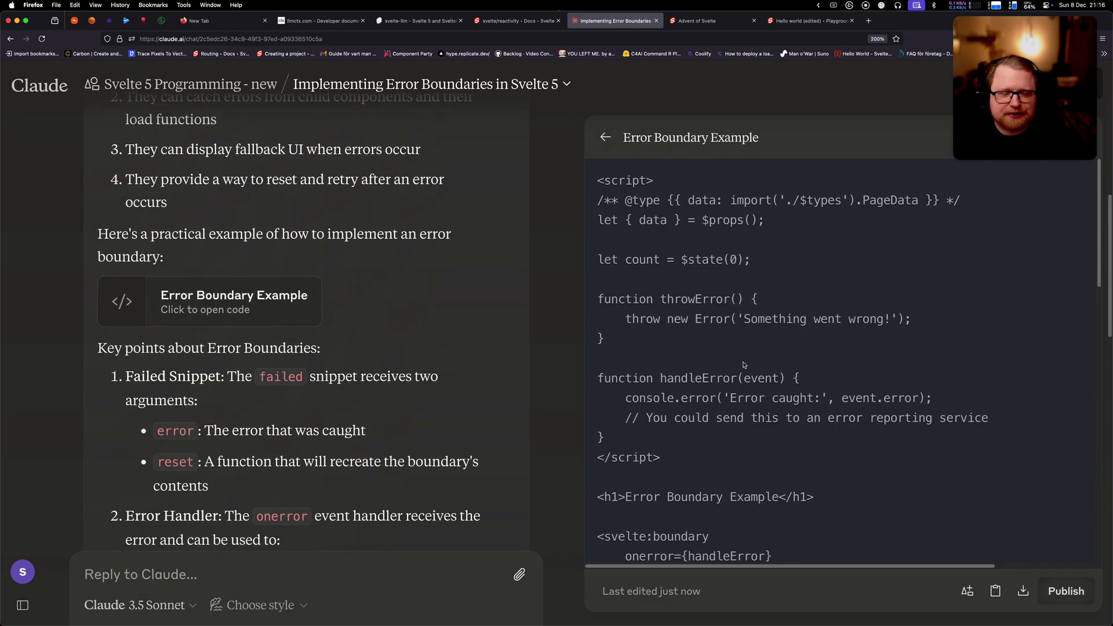
{"action": "scroll", "coordinate": [744, 366], "scroll_direction": "down", "scroll_amount": 5}
{"action": "scroll", "coordinate": [744, 365], "scroll_direction": "down", "scroll_amount": 1}
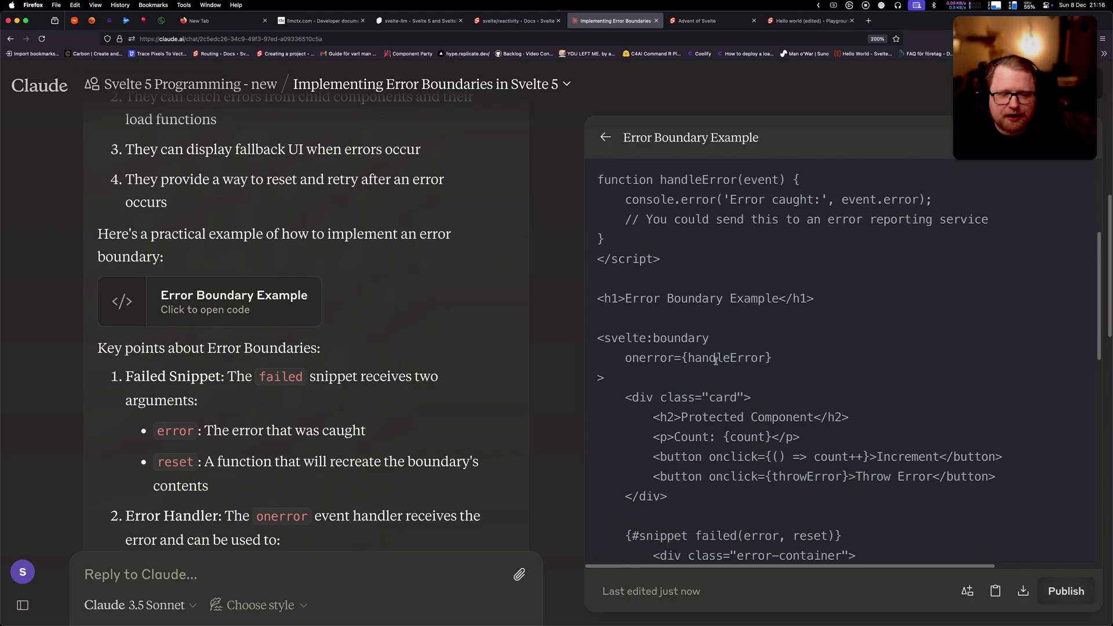
{"action": "scroll", "coordinate": [715, 361], "scroll_direction": "up", "scroll_amount": 5}
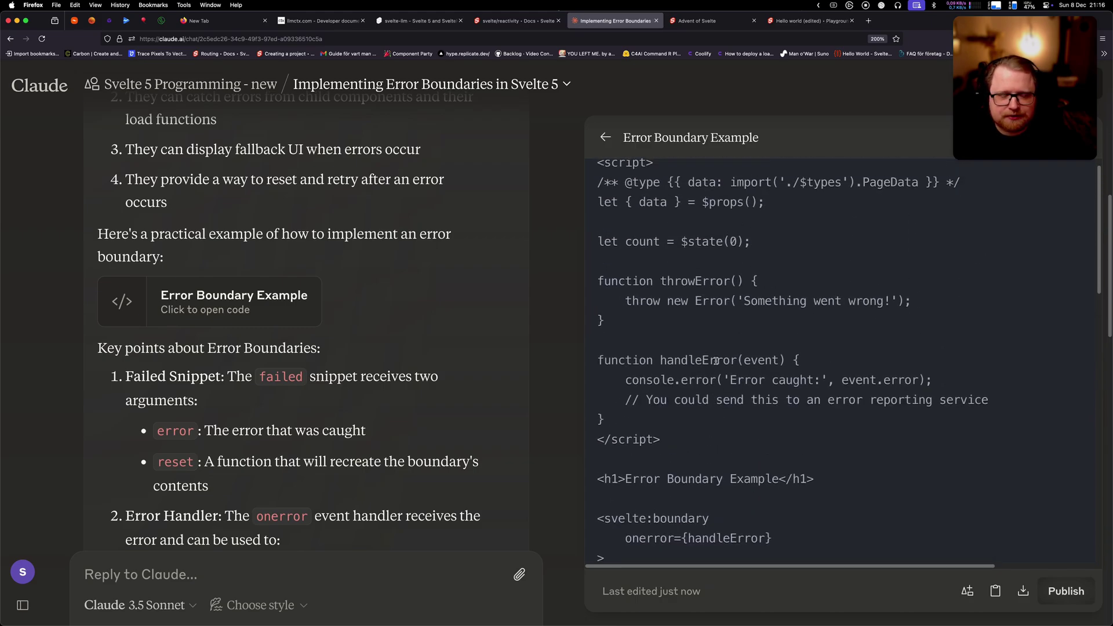
{"action": "scroll", "coordinate": [715, 361], "scroll_direction": "down", "scroll_amount": 8}
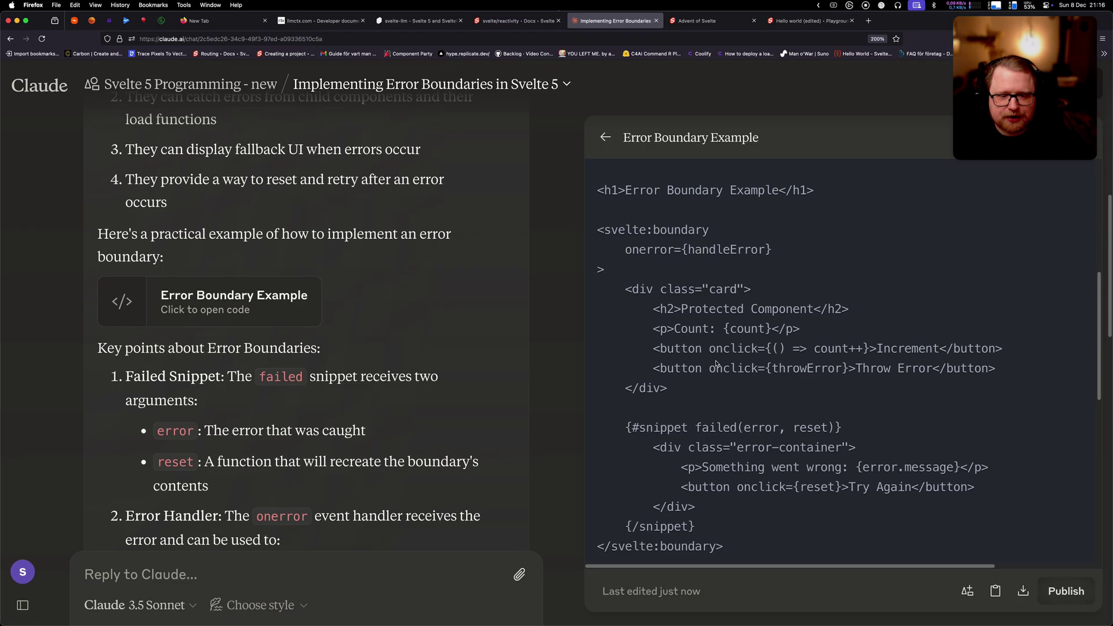
{"action": "scroll", "coordinate": [717, 363], "scroll_direction": "down", "scroll_amount": 6}
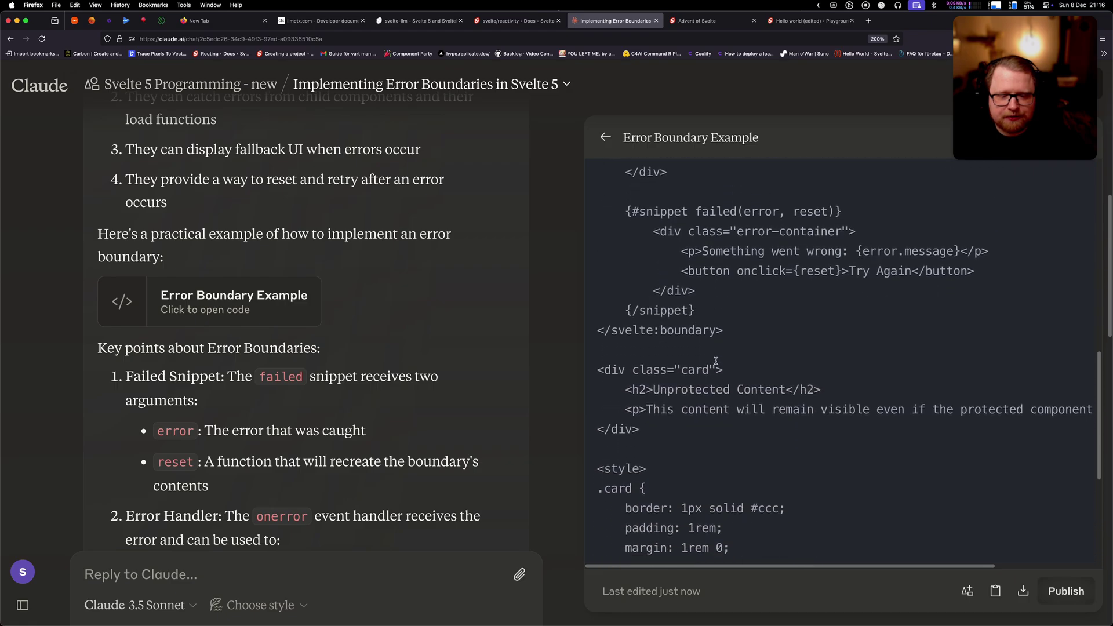
{"action": "scroll", "coordinate": [716, 360], "scroll_direction": "down", "scroll_amount": 3}
{"action": "scroll", "coordinate": [717, 363], "scroll_direction": "down", "scroll_amount": 1}
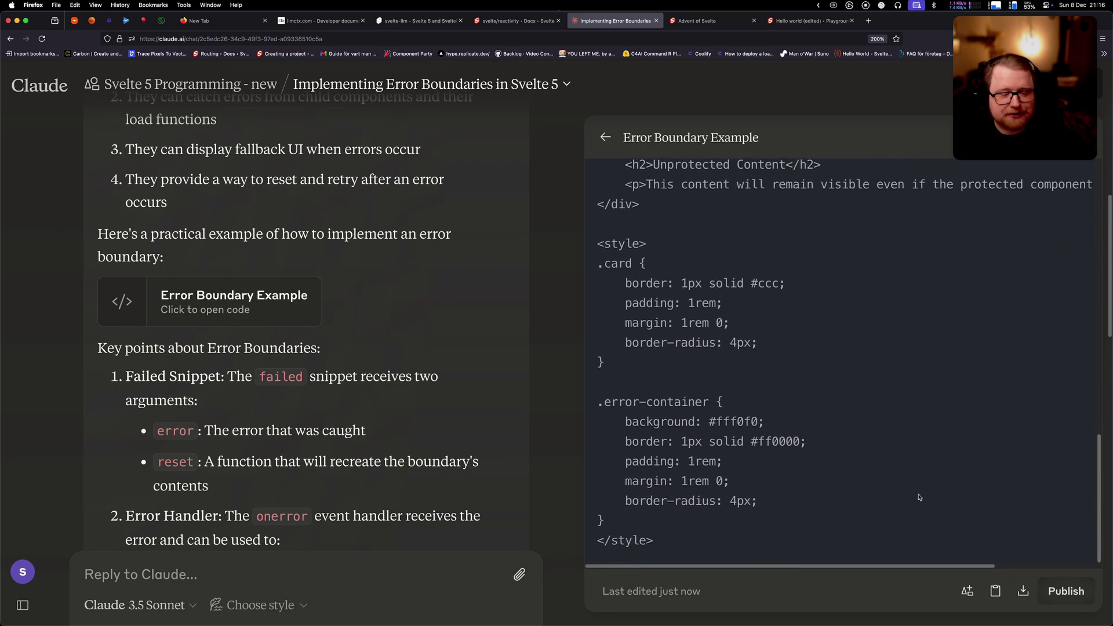
{"action": "left_click", "coordinate": [995, 591]}
Replace the Score Tracker code in Playground with the Error Boundary Example code.
{"action": "key", "text": "ctrl+Tab"}
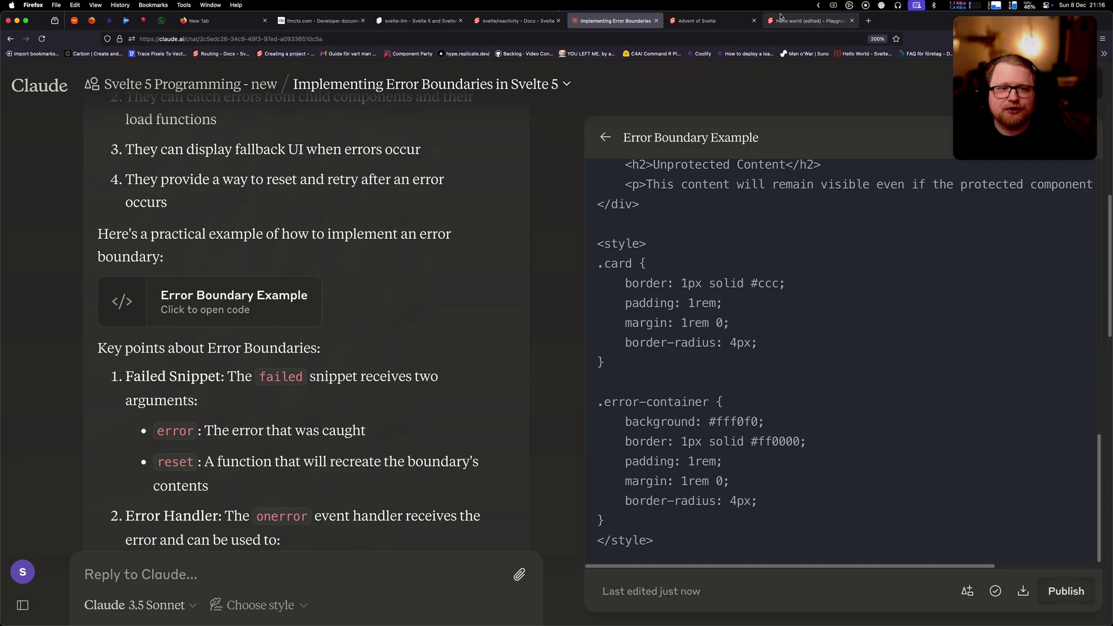
{"action": "scroll", "coordinate": [324, 275], "scroll_direction": "up", "scroll_amount": 20}
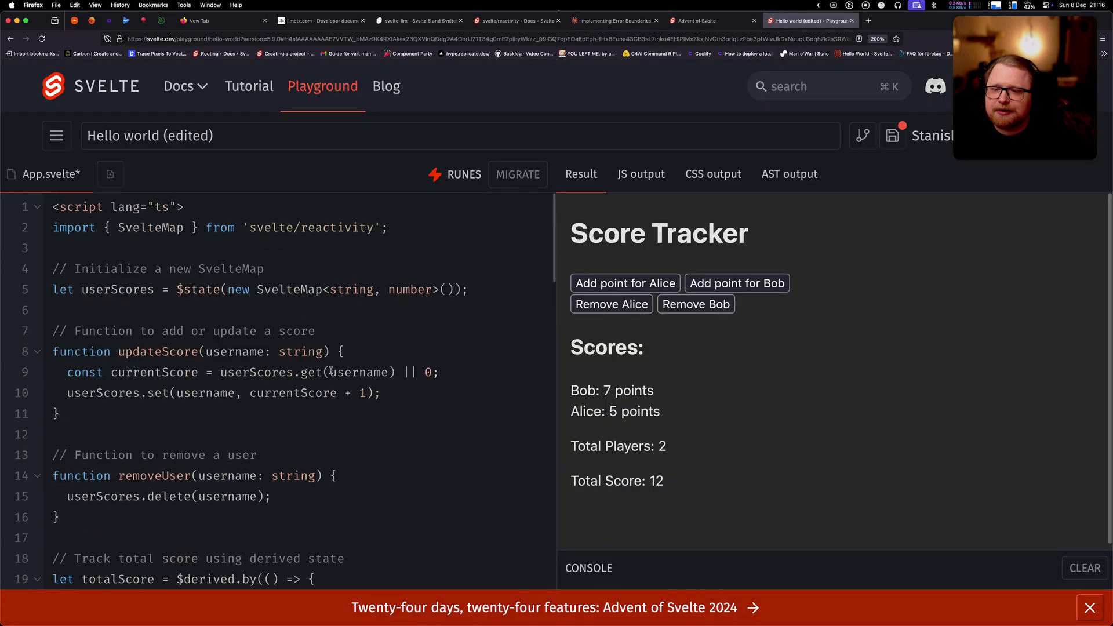
{"action": "key", "text": "super+a"}
{"action": "key", "text": "super+v"}
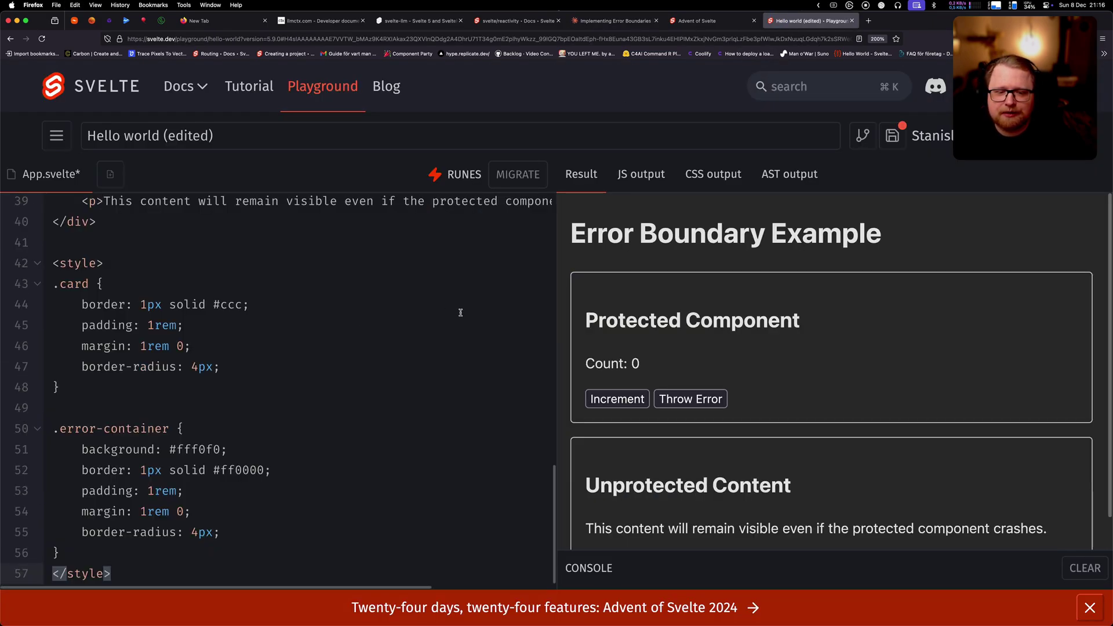
{"action": "scroll", "coordinate": [580, 359], "scroll_direction": "down", "scroll_amount": 1}
Raise the protected component's count to 9, then make it throw its error.
{"action": "left_click", "coordinate": [618, 371]}
{"action": "left_click", "coordinate": [618, 371]}
{"action": "left_click", "coordinate": [618, 372]}
{"action": "left_click", "coordinate": [618, 372]}
{"action": "left_click", "coordinate": [618, 372]}
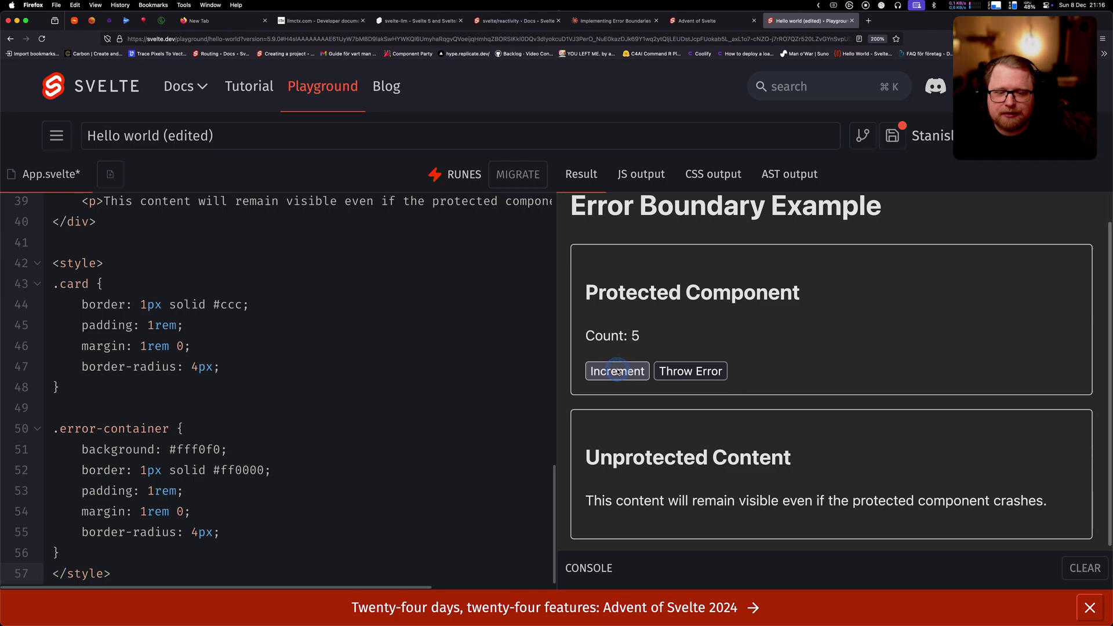
{"action": "left_click", "coordinate": [618, 372]}
{"action": "scroll", "coordinate": [618, 372], "scroll_direction": "up", "scroll_amount": 1}
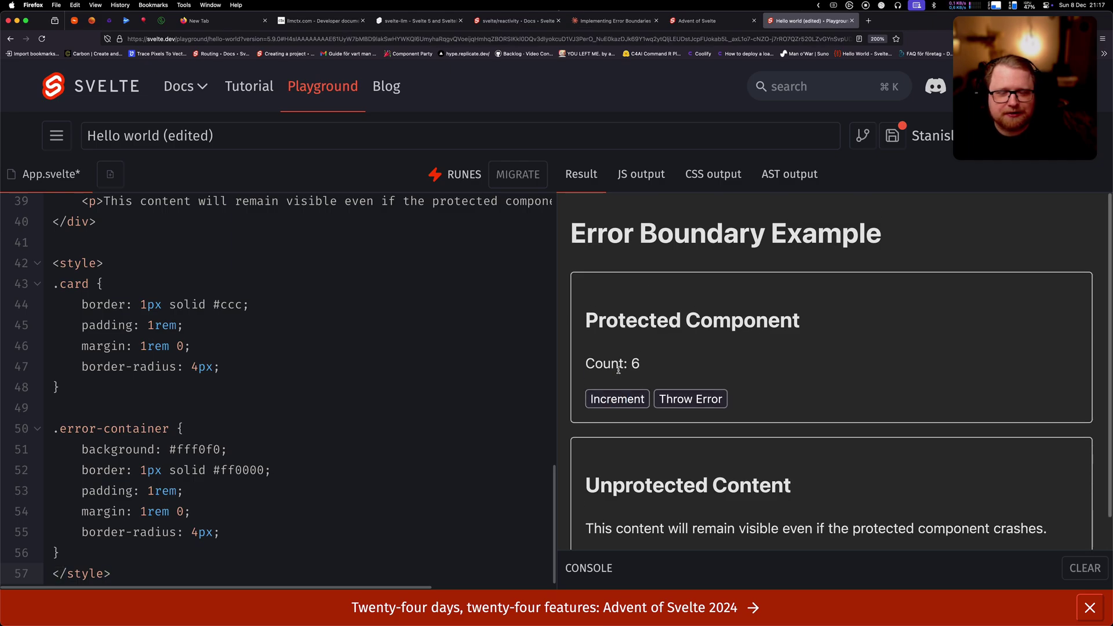
{"action": "scroll", "coordinate": [620, 369], "scroll_direction": "down", "scroll_amount": 1}
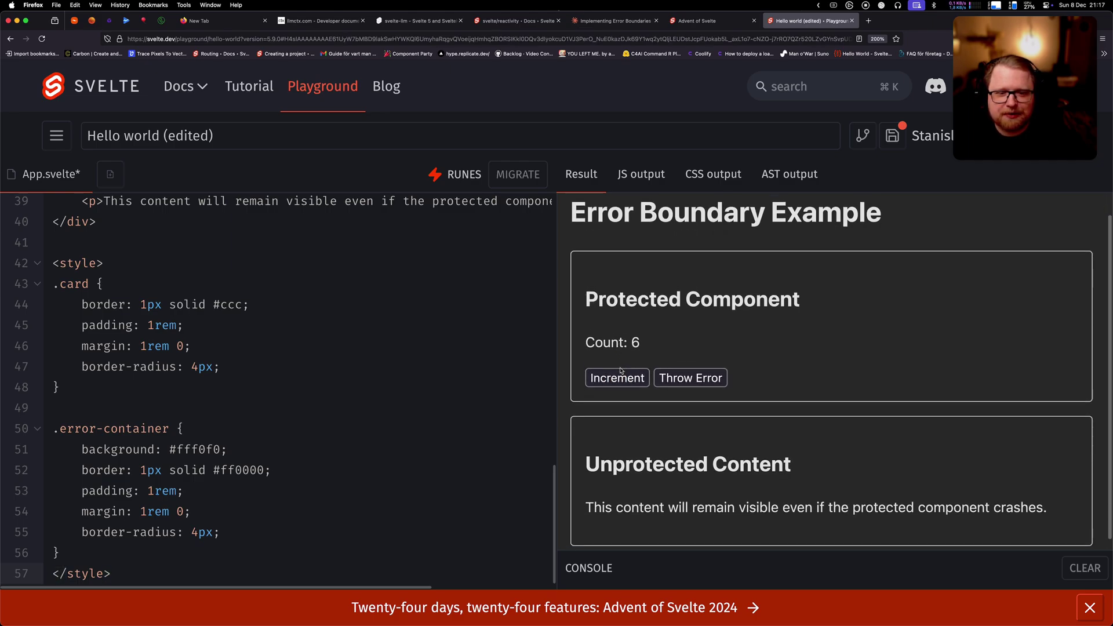
{"action": "left_click", "coordinate": [618, 371]}
{"action": "left_click", "coordinate": [618, 371]}
{"action": "left_click", "coordinate": [618, 371]}
{"action": "left_click", "coordinate": [698, 373]}
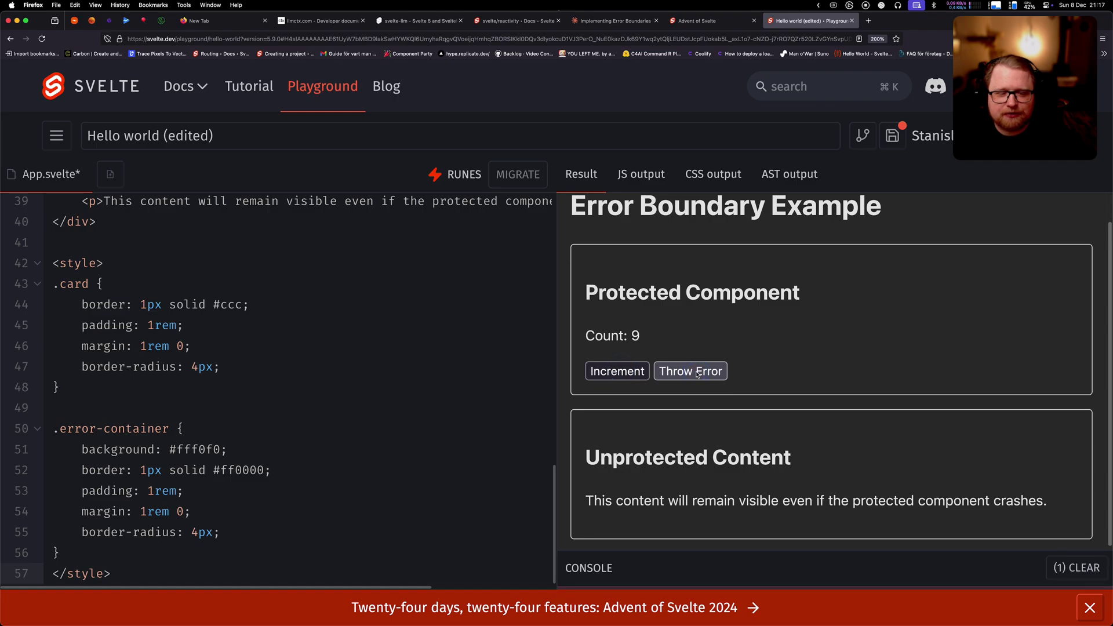
Inspect the expanded 'Something went wrong!' console error, then return to the Claude chat.
{"action": "left_click", "coordinate": [708, 583]}
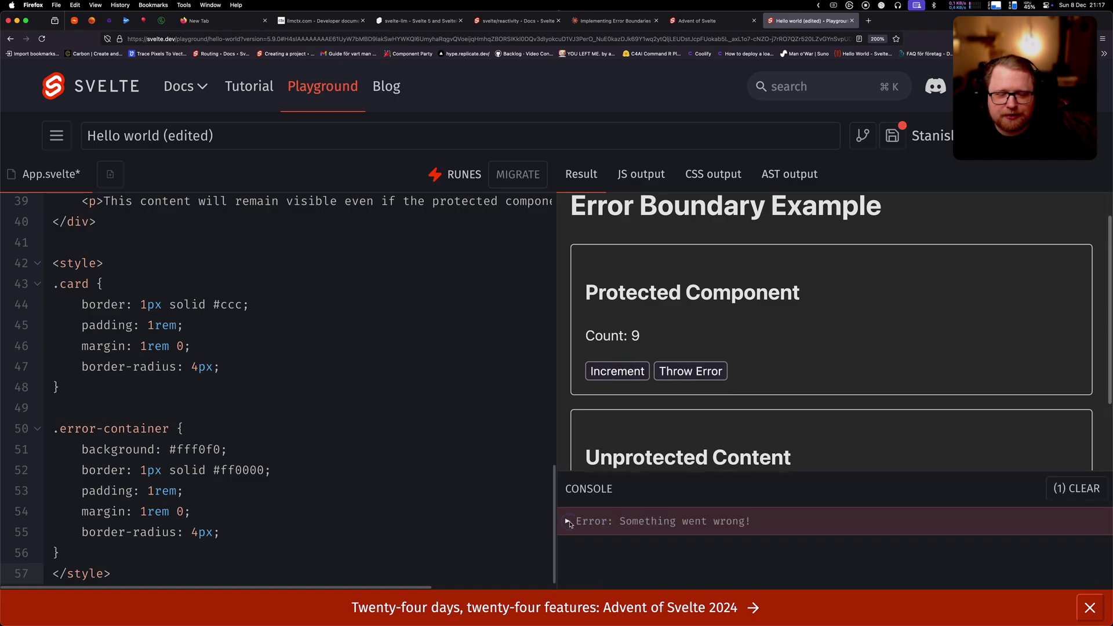
{"action": "left_click", "coordinate": [568, 522]}
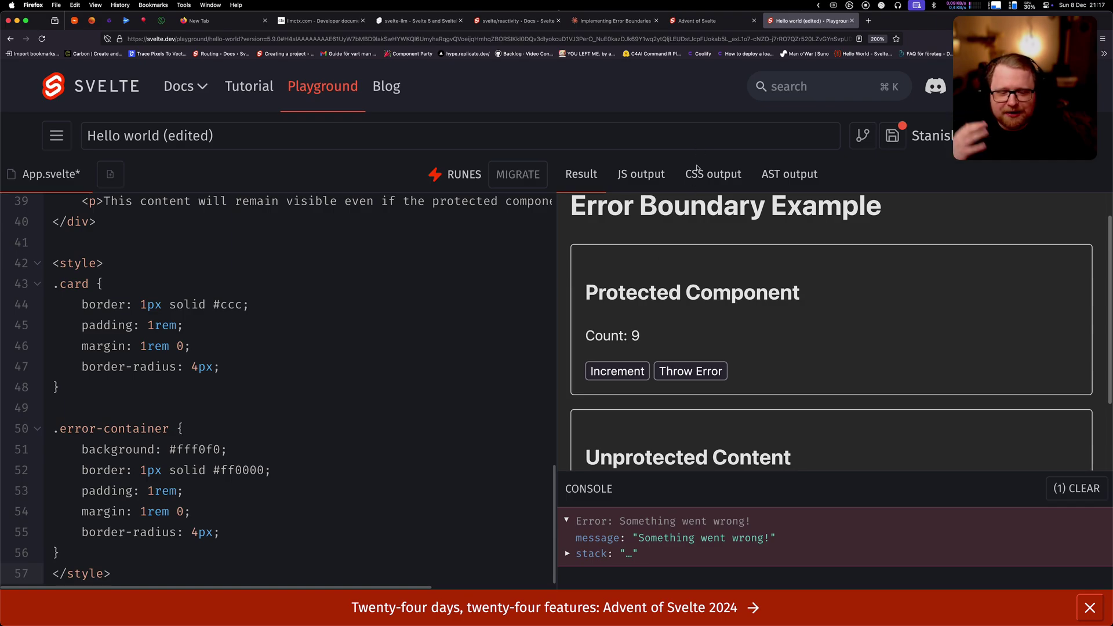
{"action": "scroll", "coordinate": [418, 385], "scroll_direction": "up", "scroll_amount": 15}
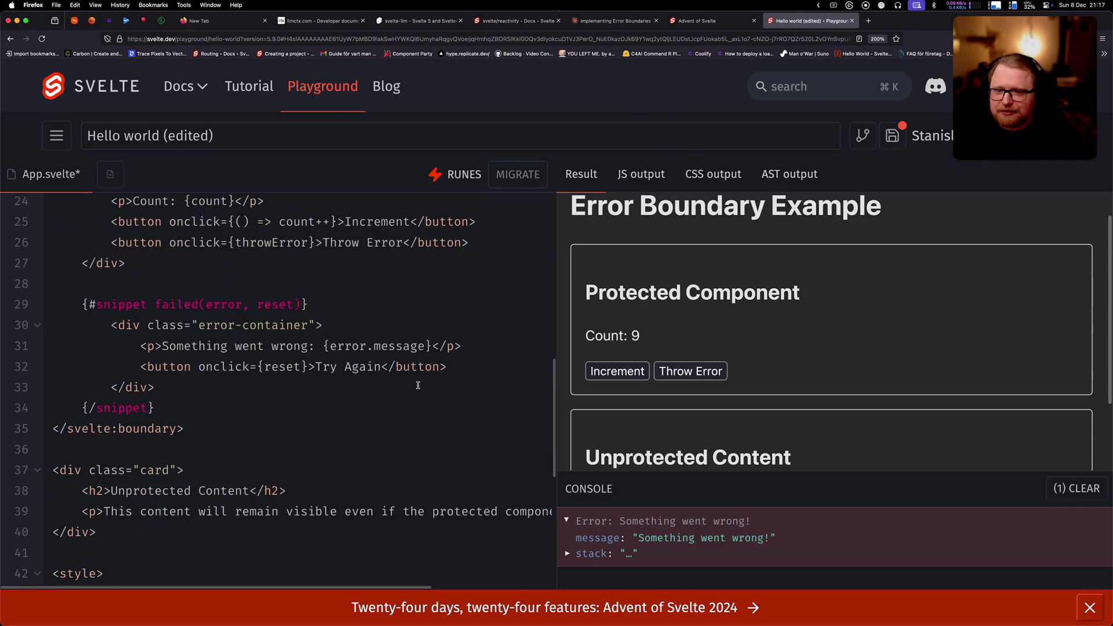
{"action": "scroll", "coordinate": [418, 385], "scroll_direction": "down", "scroll_amount": 1}
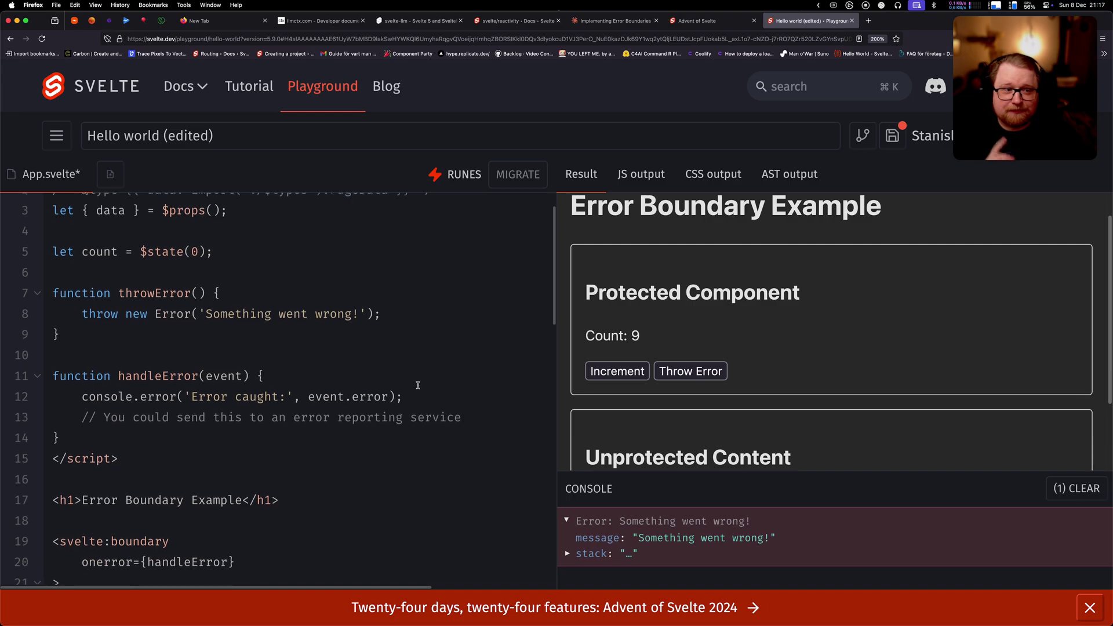
{"action": "scroll", "coordinate": [658, 388], "scroll_direction": "down", "scroll_amount": 3}
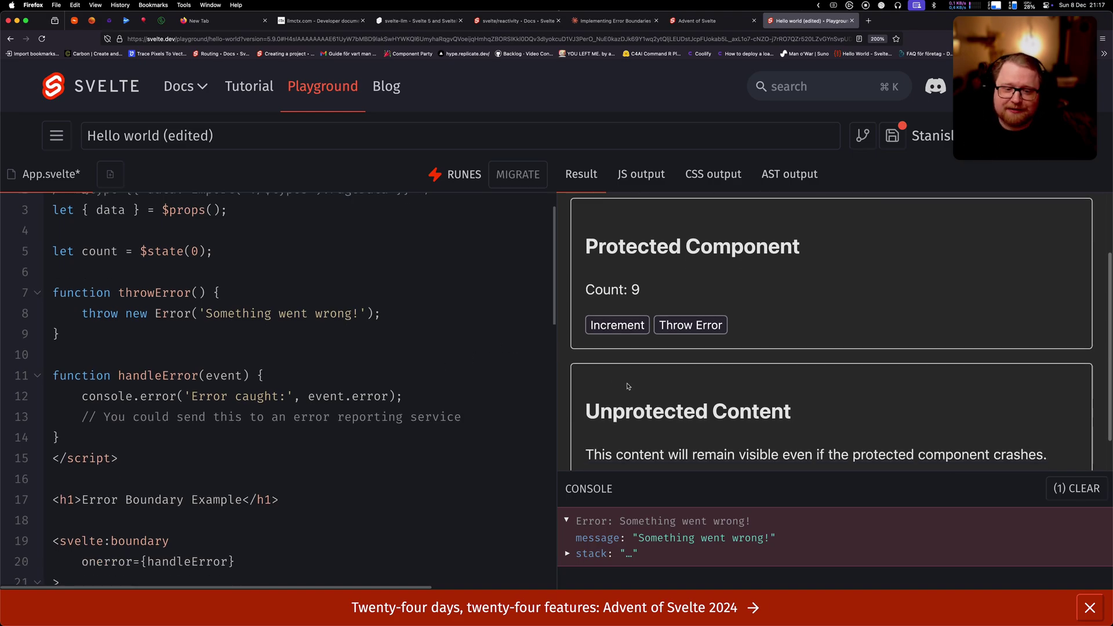
{"action": "left_click", "coordinate": [609, 21]}
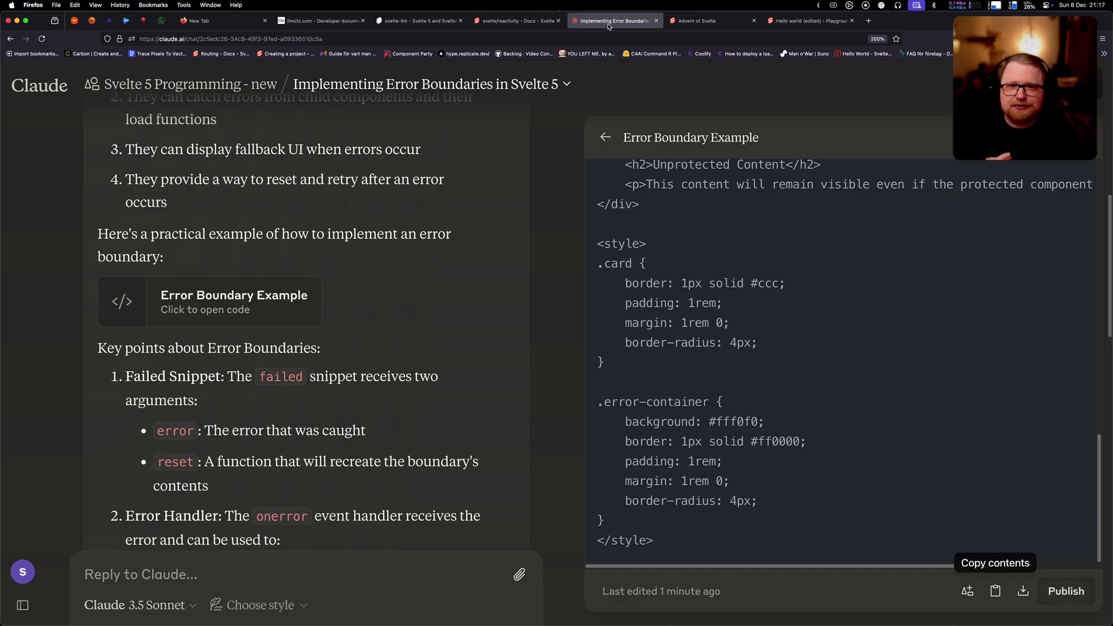
From the project page, ask 'Can you write a tic tac toe game using Runes for me'.
{"action": "key", "text": "super+Left"}
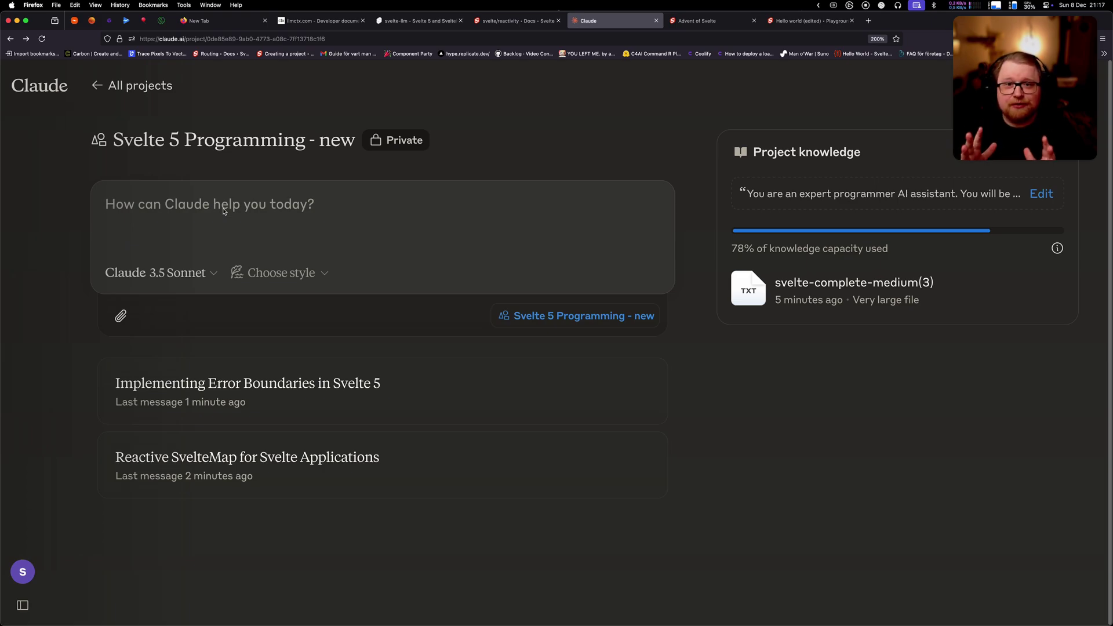
{"action": "type", "text": "Can"}
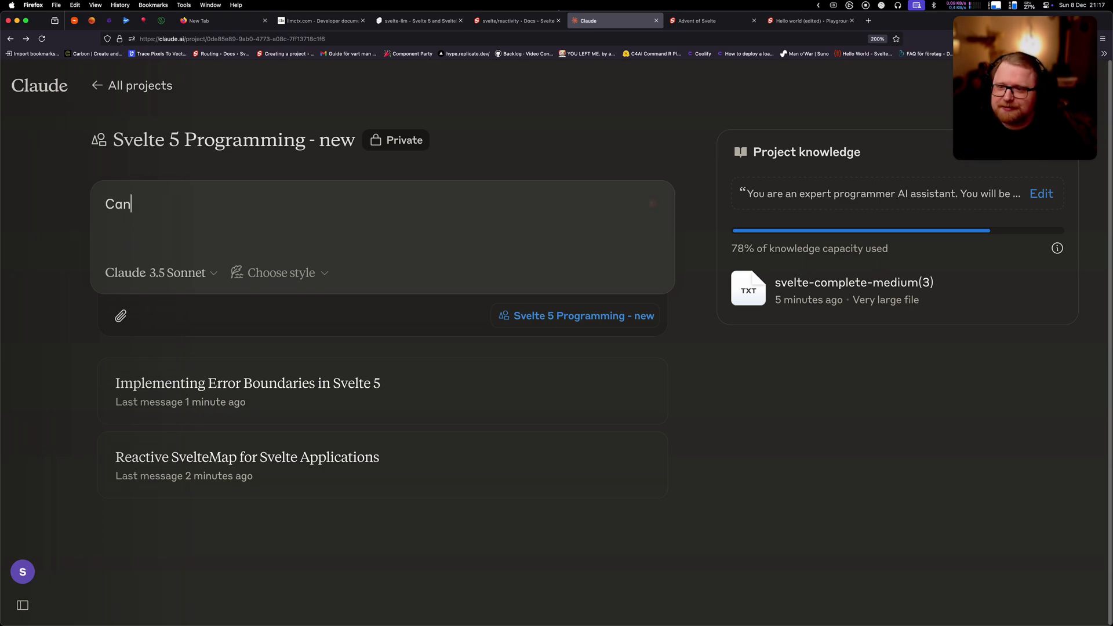
{"action": "type", "text": " you write a tic tac t"}
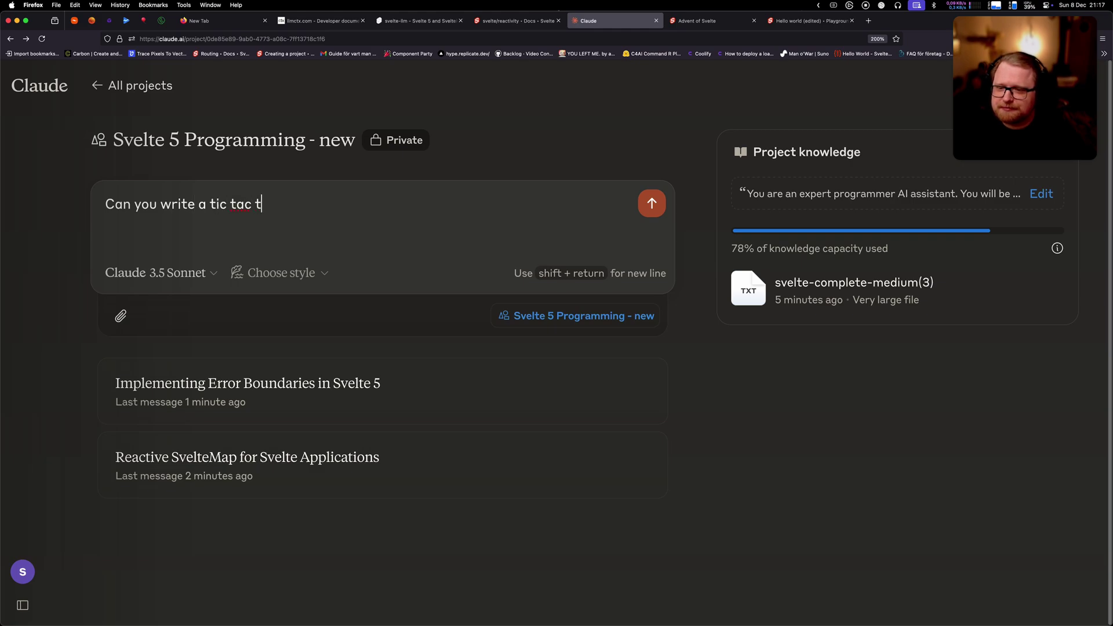
{"action": "type", "text": "oe game using "}
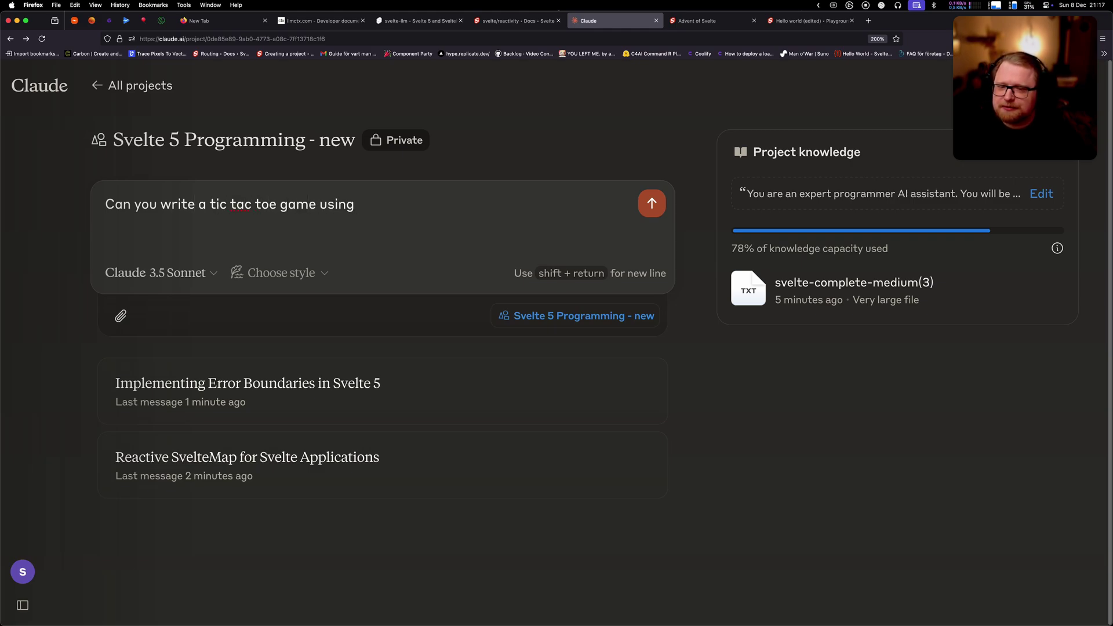
{"action": "type", "text": "Runes for me"}
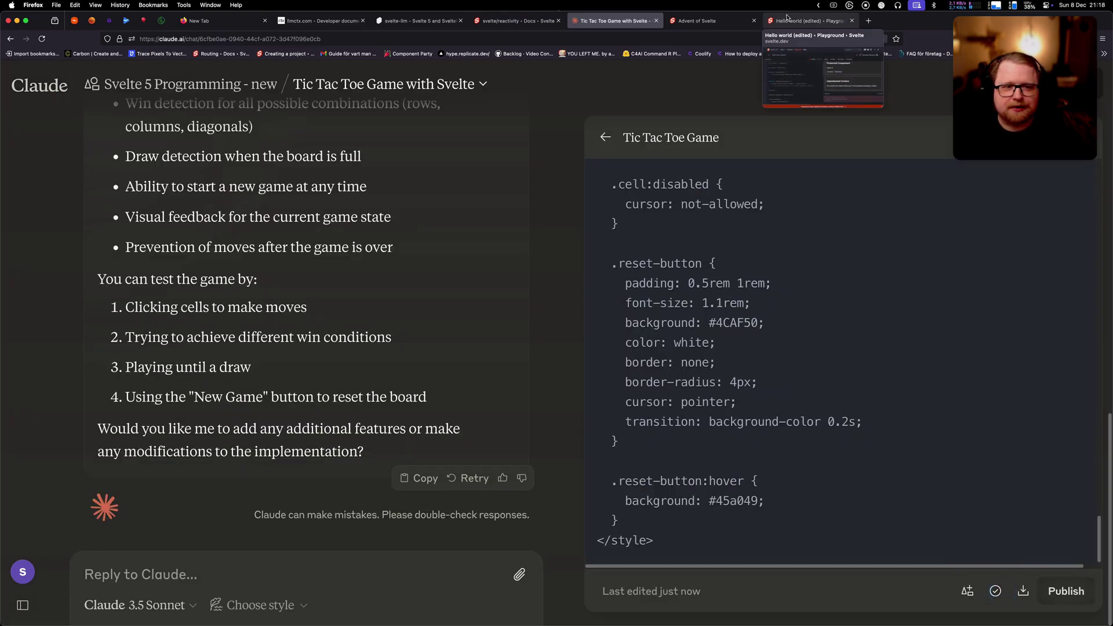
Paste the Tic Tac Toe code over the existing Playground code.
{"action": "left_click", "coordinate": [806, 21]}
{"action": "key", "text": "super+a"}
{"action": "key", "text": "super+v"}
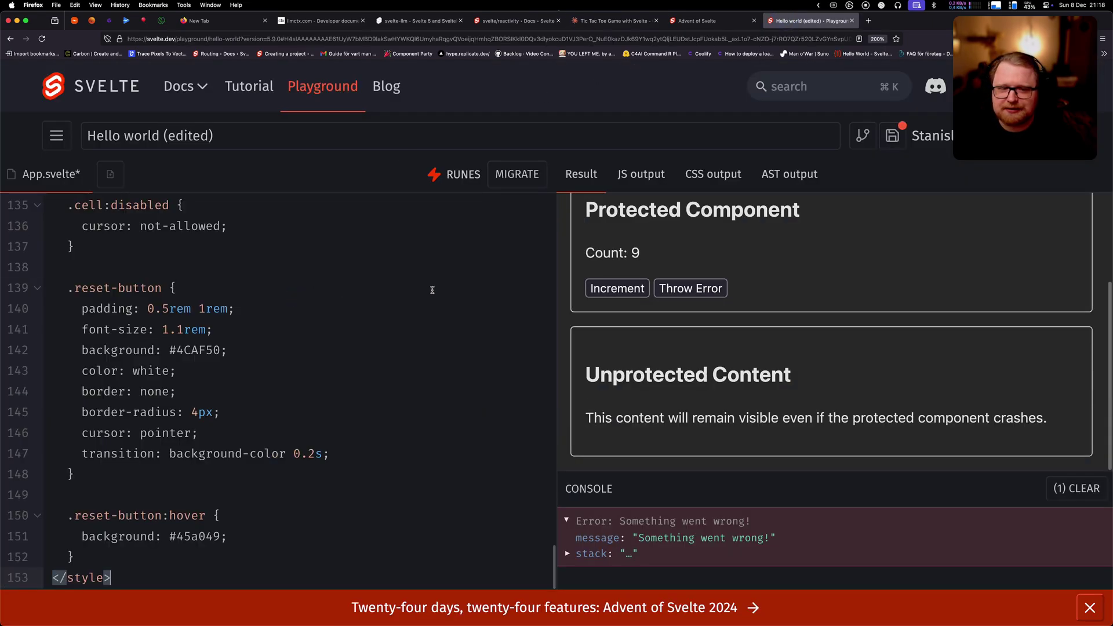
Switch Playground to the light theme and shrink the console to show the game.
{"action": "left_click", "coordinate": [1012, 54]}
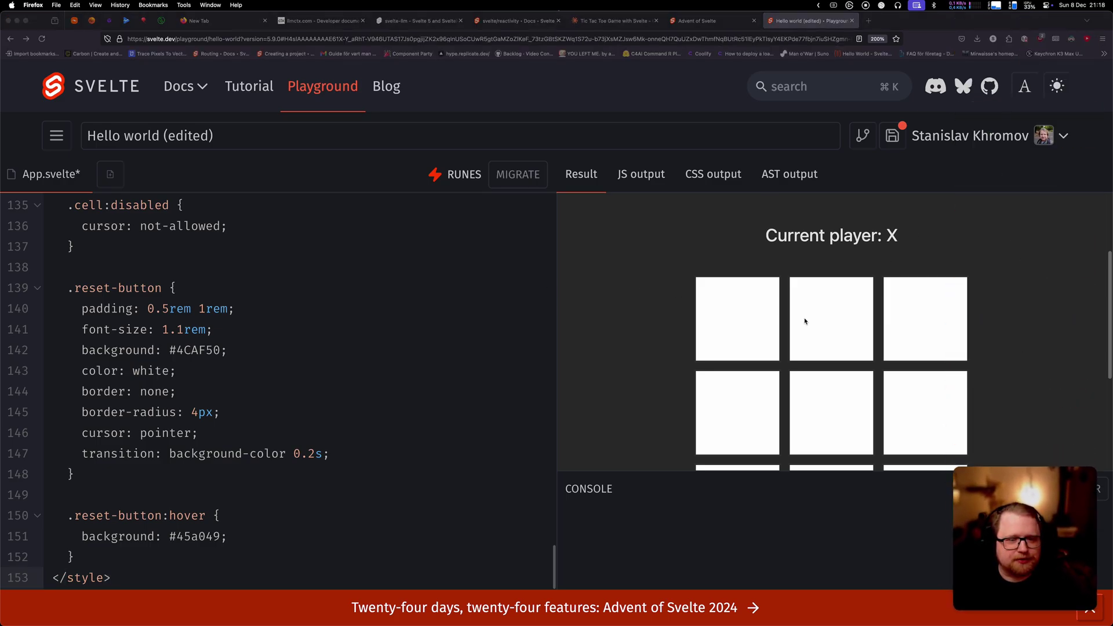
{"action": "left_click", "coordinate": [1024, 236]}
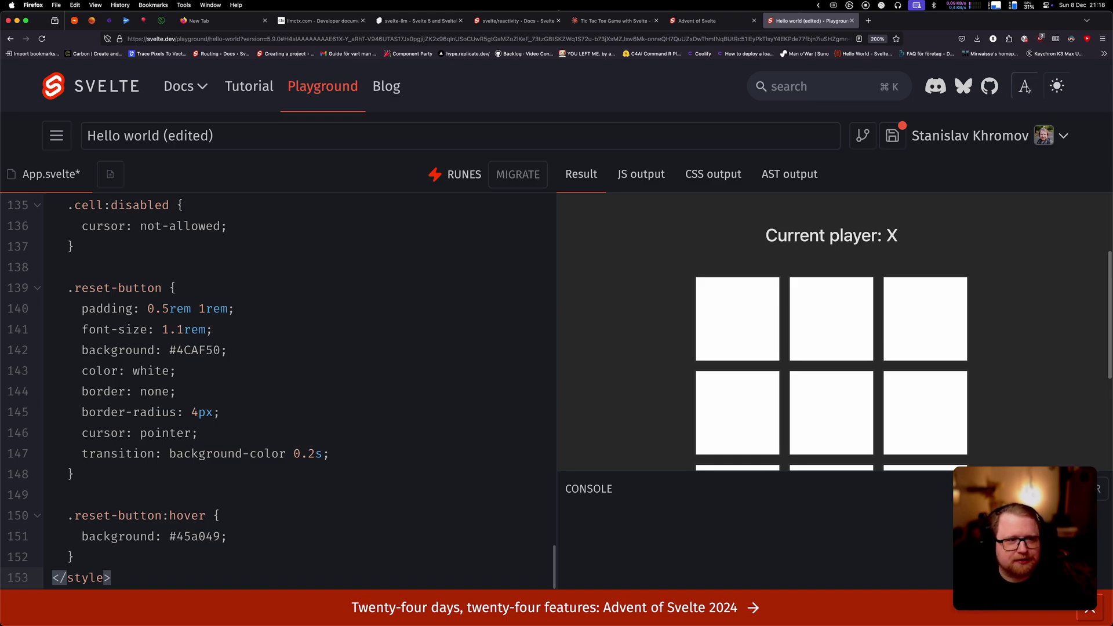
{"action": "left_click", "coordinate": [1057, 86]}
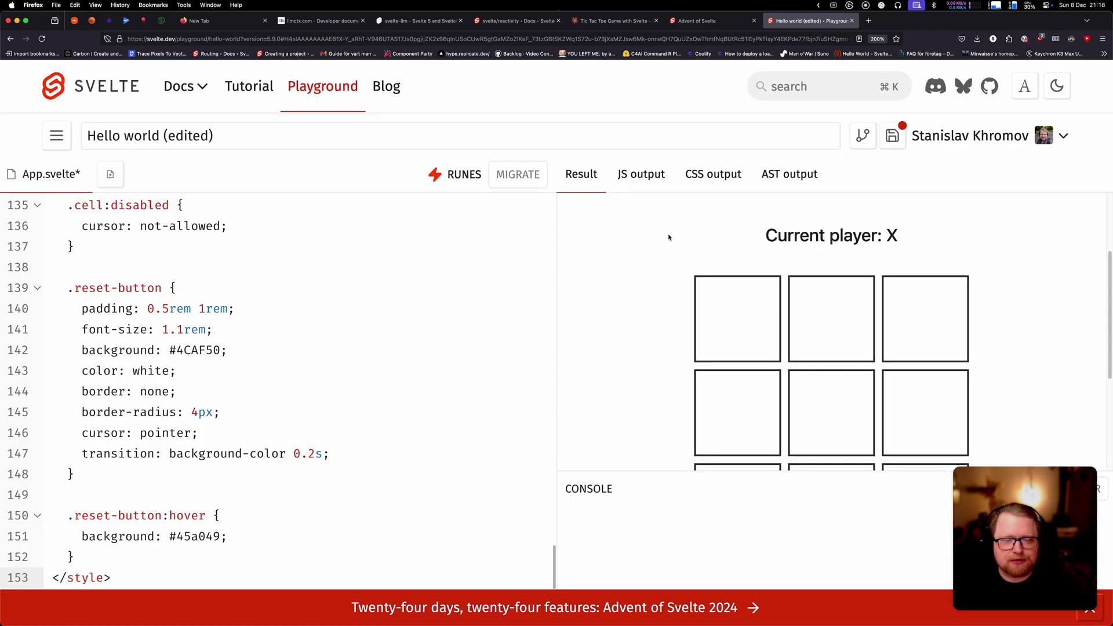
{"action": "scroll", "coordinate": [668, 237], "scroll_direction": "down", "scroll_amount": 1}
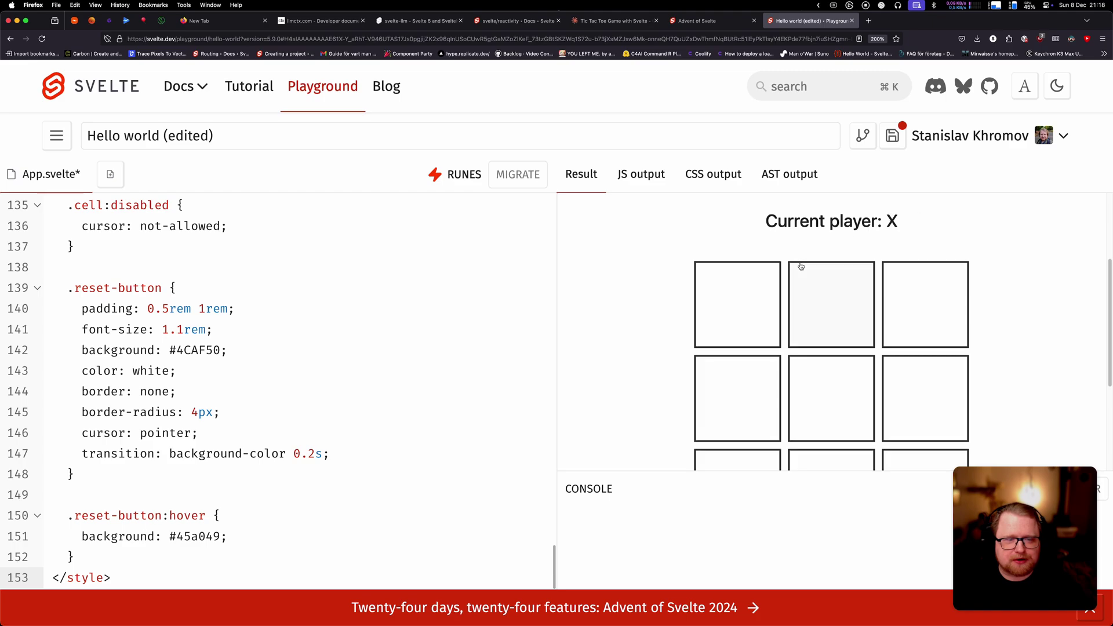
{"action": "scroll", "coordinate": [824, 267], "scroll_direction": "down", "scroll_amount": 3}
{"action": "left_click_drag", "start_coordinate": [1027, 483], "coordinate": [1018, 345]}
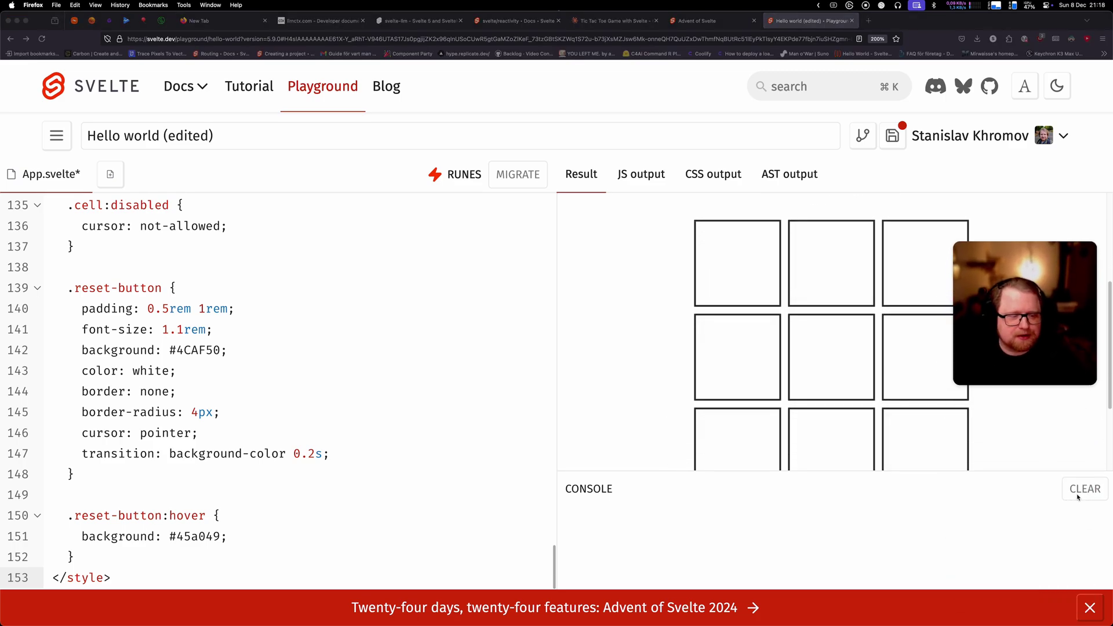
{"action": "left_click_drag", "start_coordinate": [978, 470], "coordinate": [974, 550]}
Play a game where X wins on the diagonal.
{"action": "left_click", "coordinate": [779, 353]}
{"action": "left_click", "coordinate": [817, 318]}
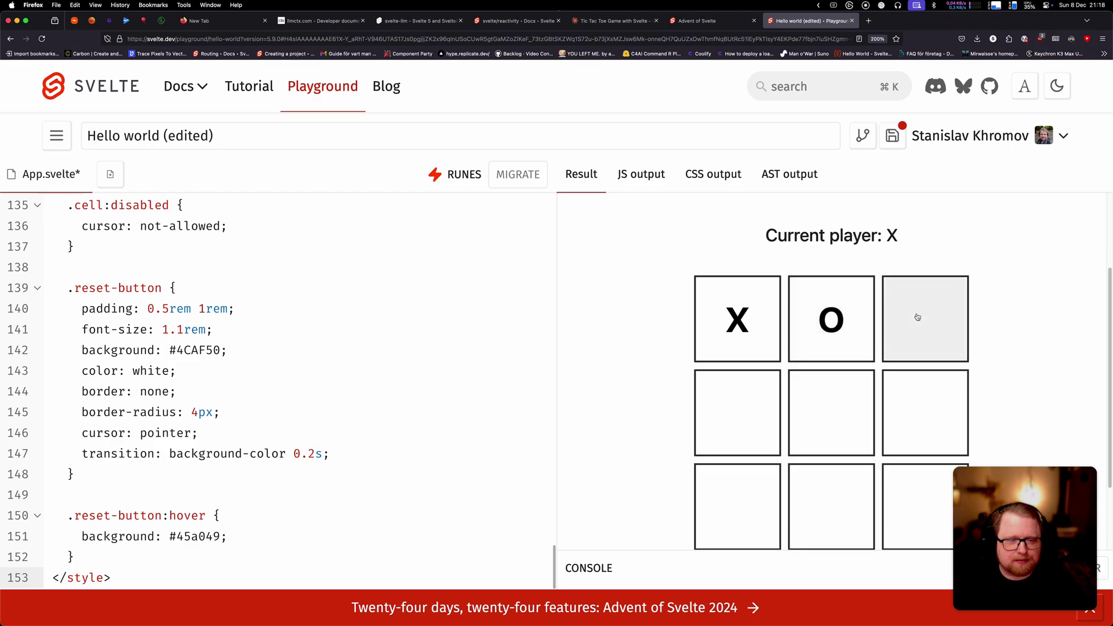
{"action": "left_click", "coordinate": [917, 316]}
{"action": "left_click", "coordinate": [738, 390]}
{"action": "left_click", "coordinate": [835, 395]}
{"action": "left_click", "coordinate": [924, 410]}
{"action": "scroll", "coordinate": [824, 400], "scroll_direction": "down", "scroll_amount": 3}
{"action": "left_click", "coordinate": [729, 393]}
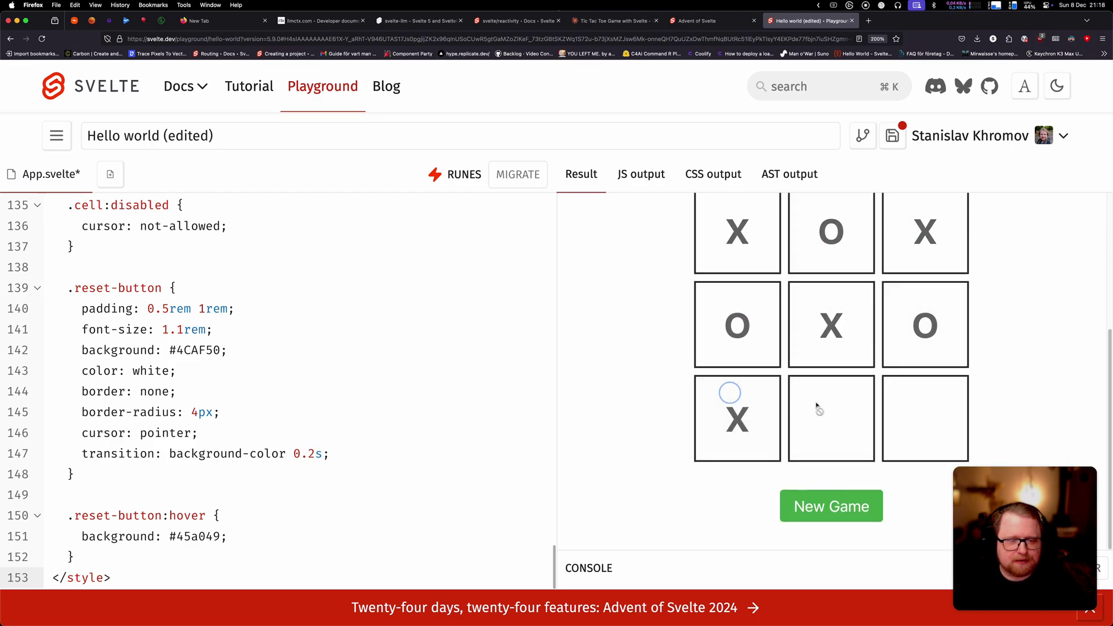
Start a new game and let X win across the top row.
{"action": "left_click", "coordinate": [827, 503]}
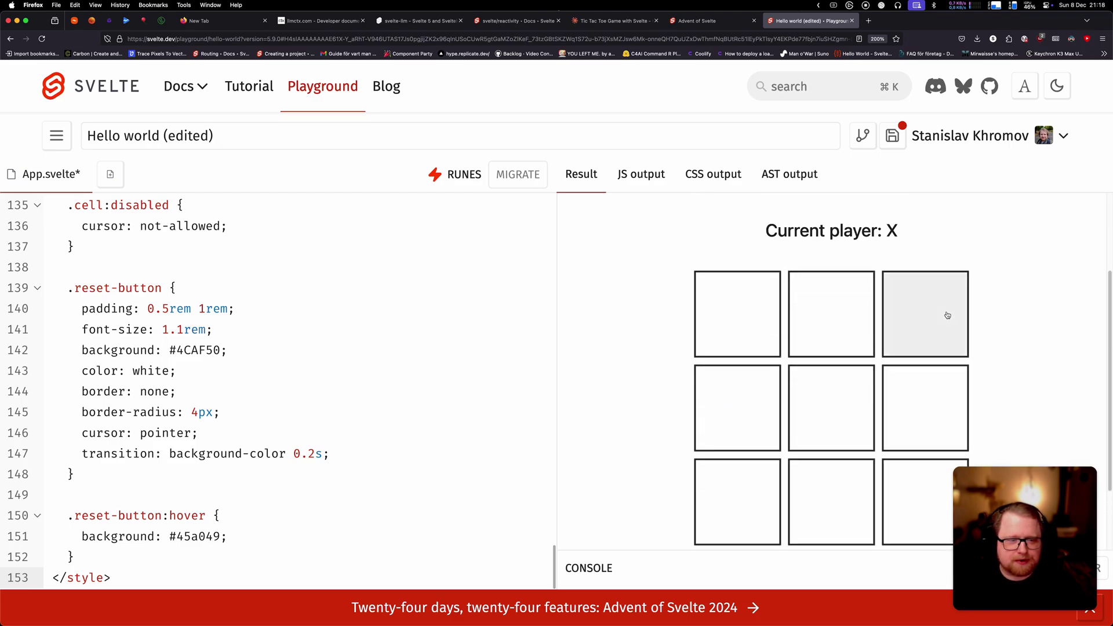
{"action": "left_click", "coordinate": [755, 312]}
{"action": "left_click", "coordinate": [742, 400]}
{"action": "left_click", "coordinate": [818, 322]}
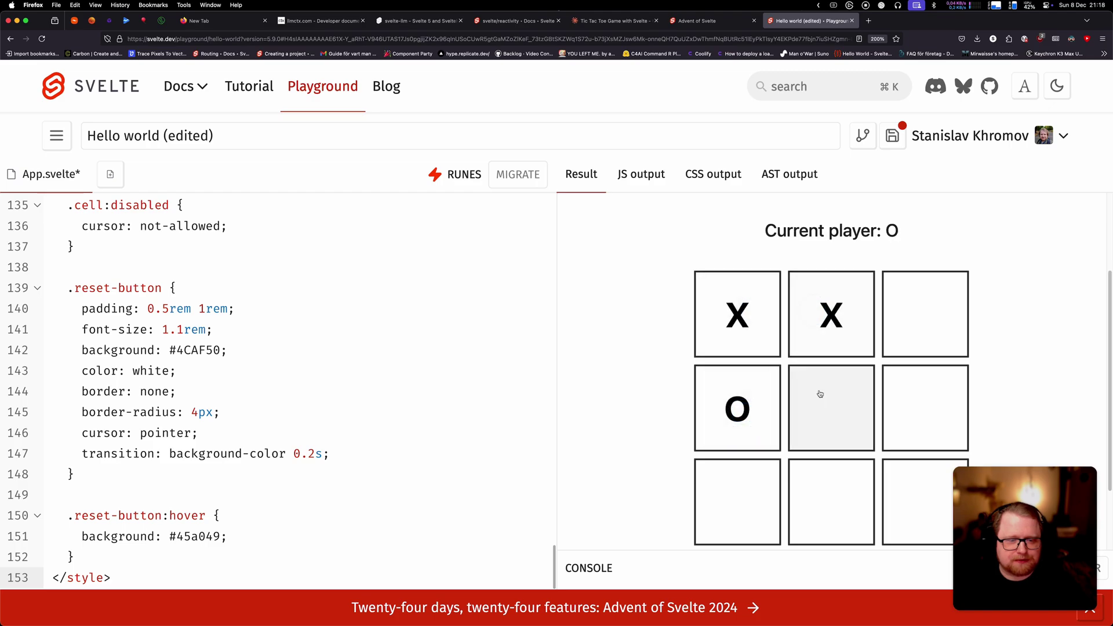
{"action": "left_click", "coordinate": [820, 392]}
{"action": "left_click", "coordinate": [903, 319]}
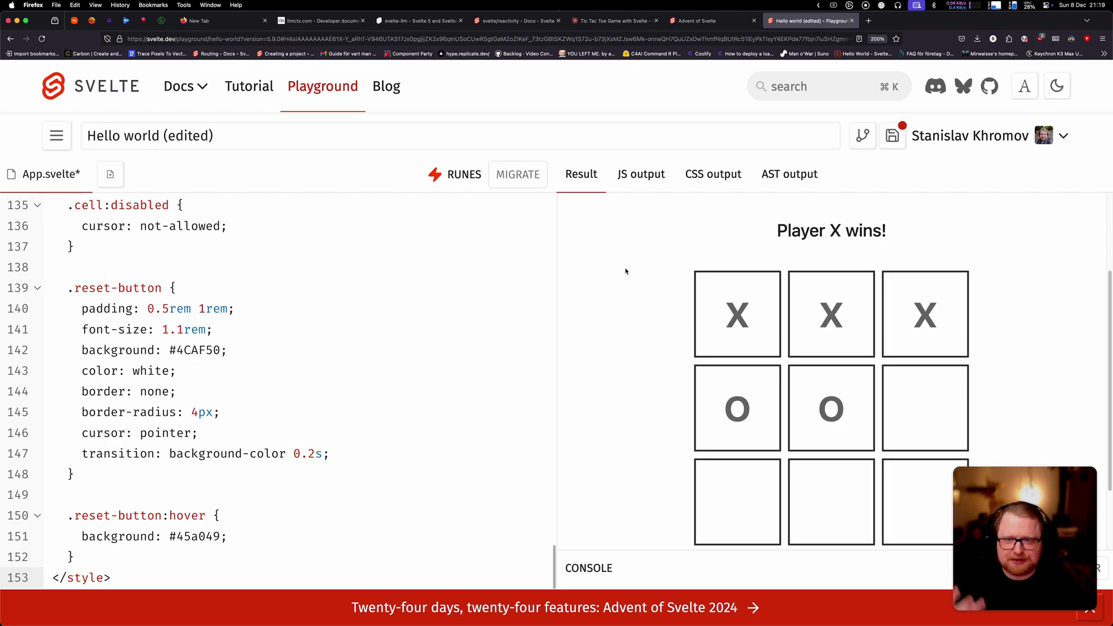
Scroll through the component code, highlighting the $state rune on line 9.
{"action": "scroll", "coordinate": [316, 305], "scroll_direction": "up", "scroll_amount": 2}
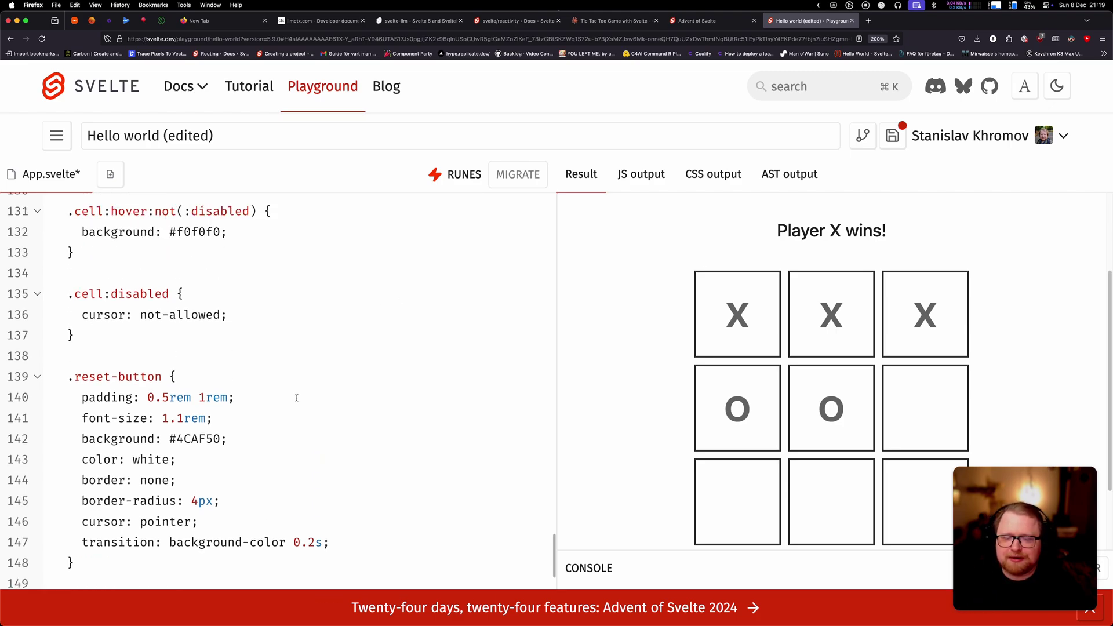
{"action": "scroll", "coordinate": [296, 398], "scroll_direction": "up", "scroll_amount": 20}
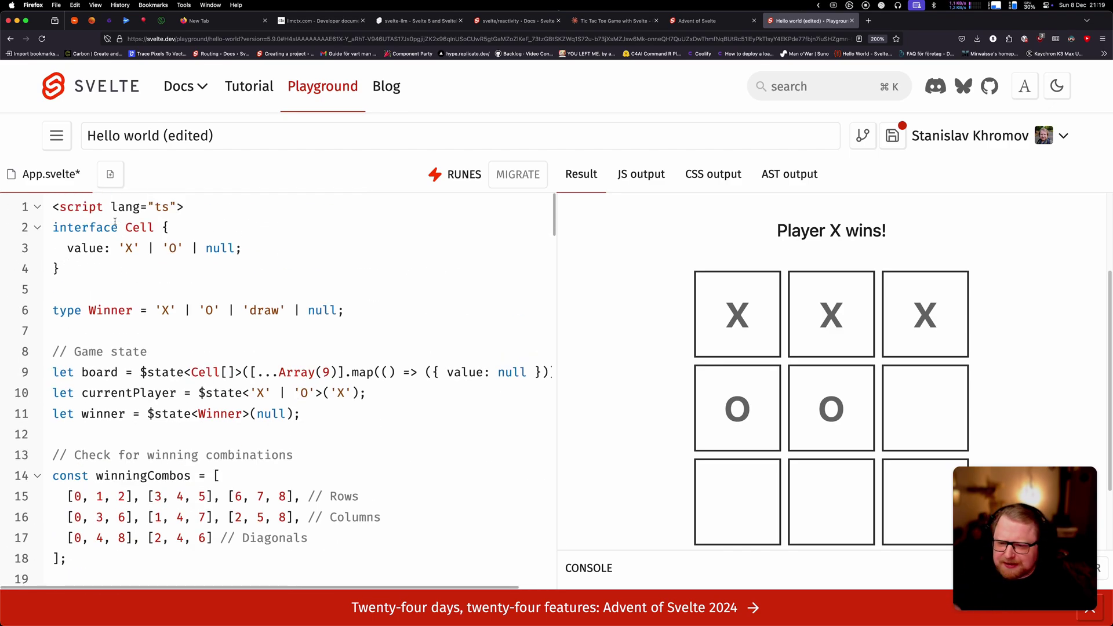
{"action": "scroll", "coordinate": [115, 232], "scroll_direction": "down", "scroll_amount": 2}
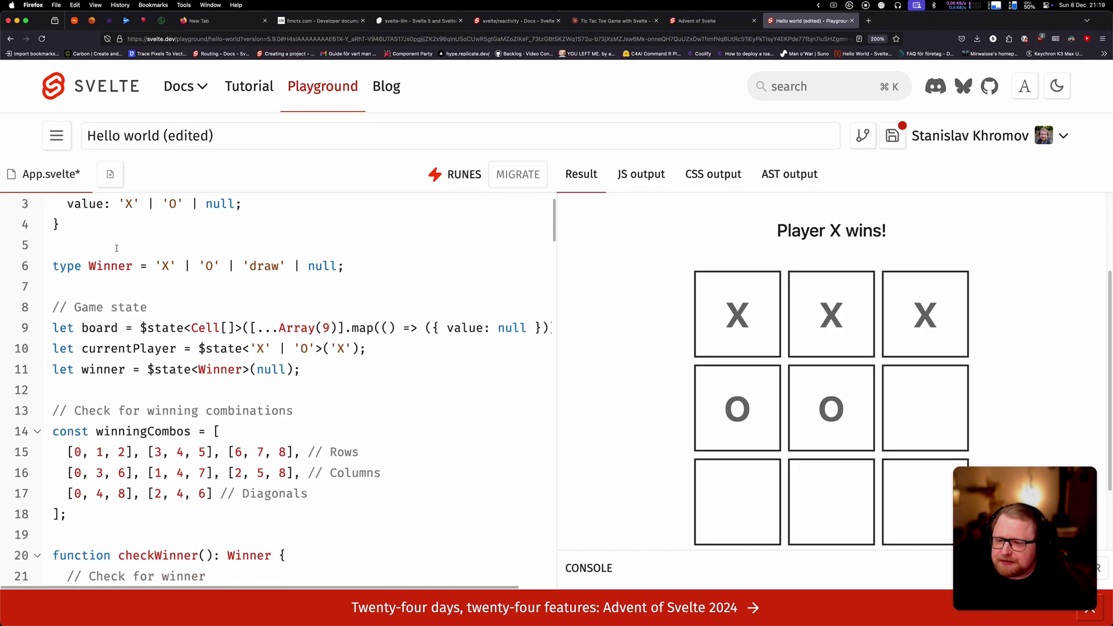
{"action": "scroll", "coordinate": [116, 248], "scroll_direction": "down", "scroll_amount": 1}
{"action": "scroll", "coordinate": [116, 250], "scroll_direction": "down", "scroll_amount": 1}
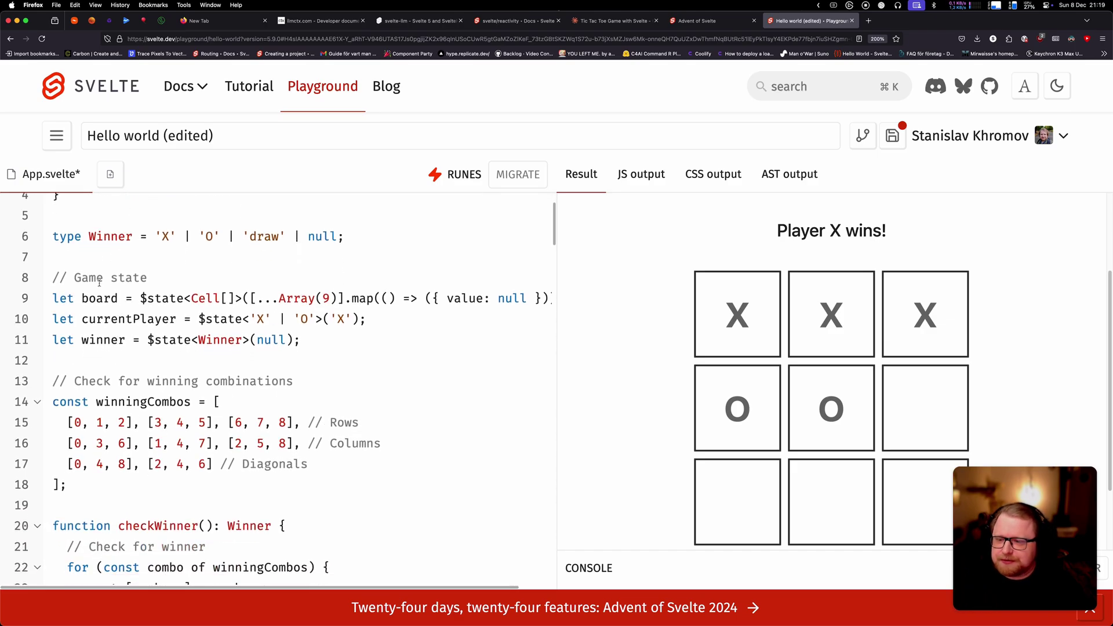
{"action": "double_click", "coordinate": [140, 298]}
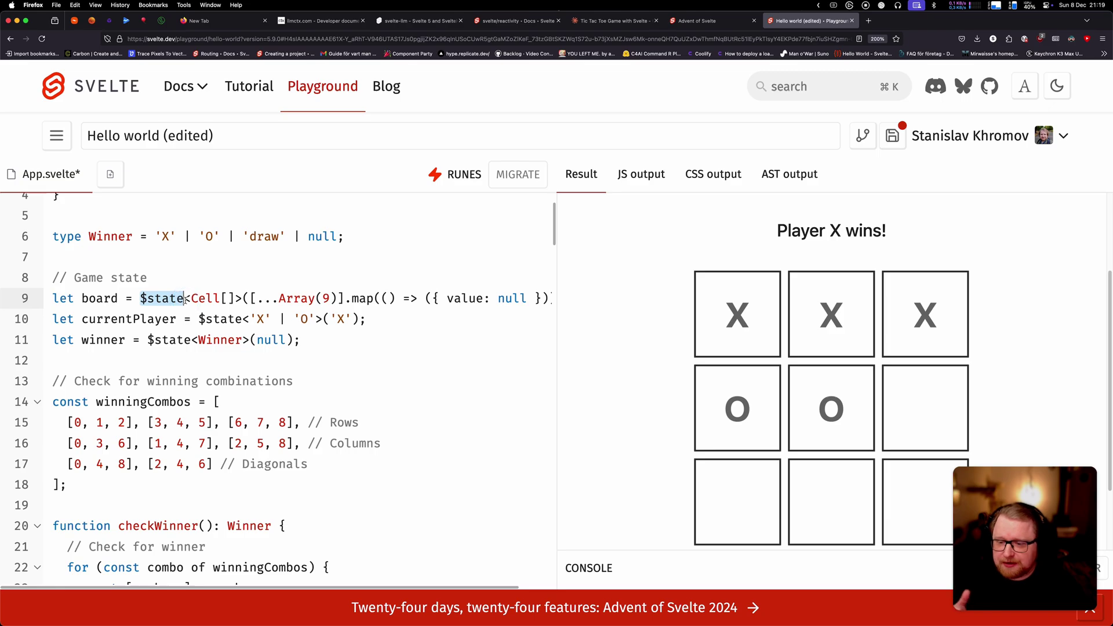
{"action": "scroll", "coordinate": [195, 288], "scroll_direction": "down", "scroll_amount": 1}
{"action": "scroll", "coordinate": [200, 279], "scroll_direction": "down", "scroll_amount": 1}
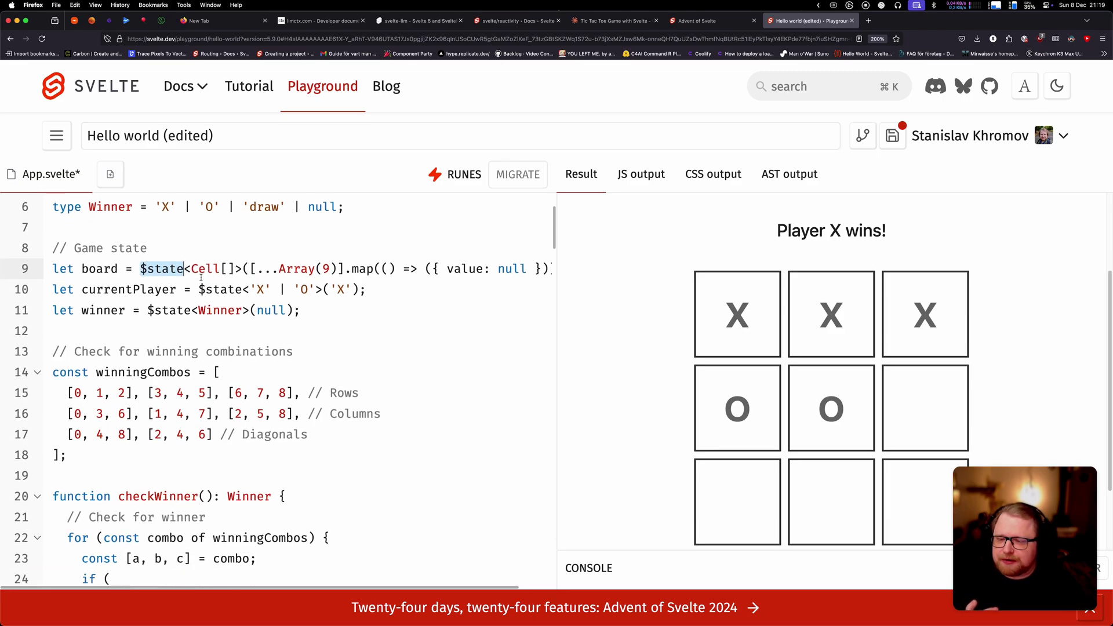
{"action": "scroll", "coordinate": [201, 276], "scroll_direction": "down", "scroll_amount": 1}
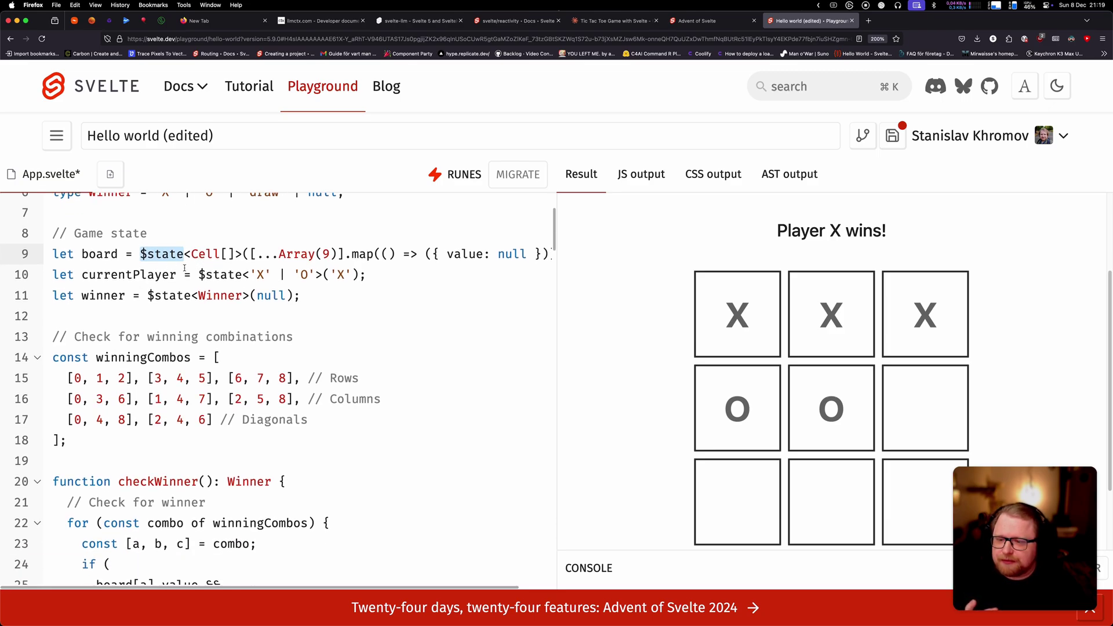
{"action": "scroll", "coordinate": [204, 272], "scroll_direction": "down", "scroll_amount": 1}
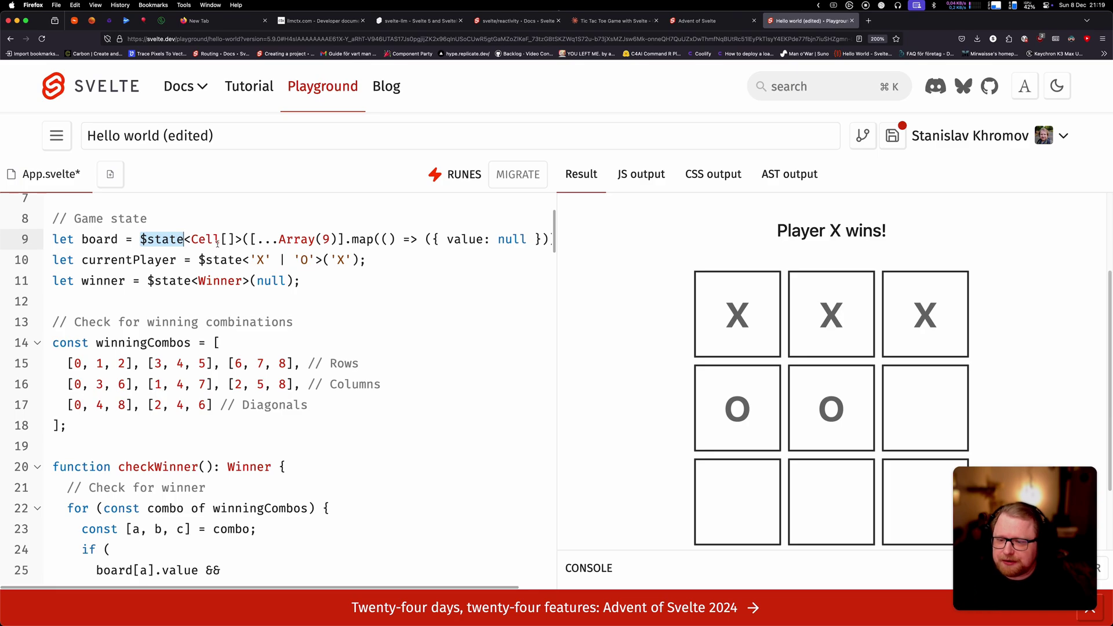
{"action": "scroll", "coordinate": [218, 243], "scroll_direction": "down", "scroll_amount": 1}
{"action": "scroll", "coordinate": [221, 243], "scroll_direction": "up", "scroll_amount": 2}
{"action": "scroll", "coordinate": [255, 255], "scroll_direction": "down", "scroll_amount": 19}
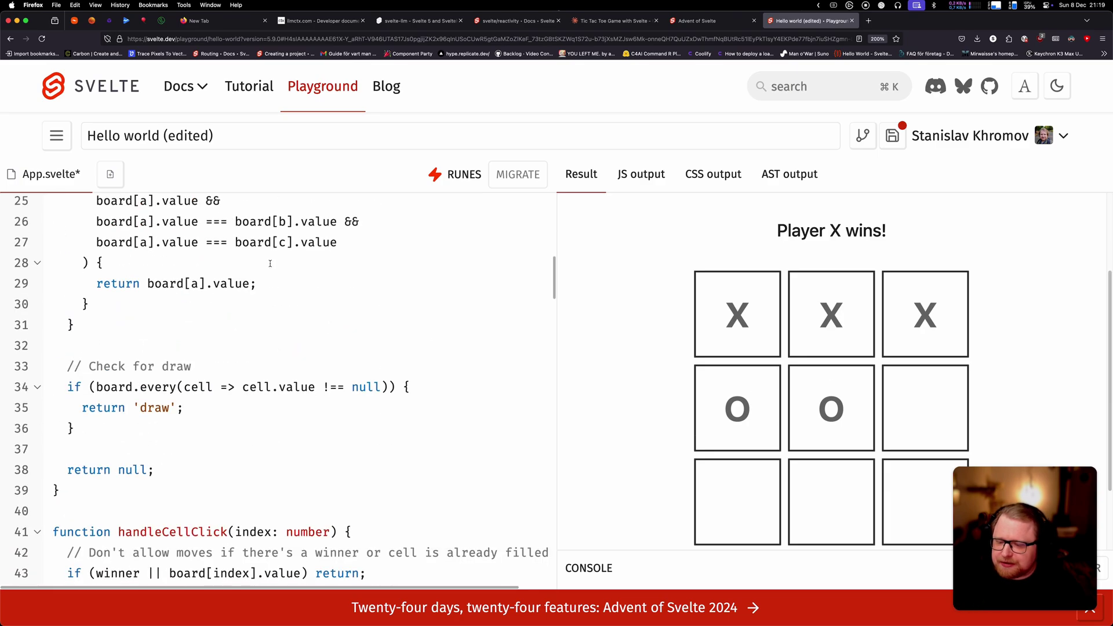
{"action": "scroll", "coordinate": [270, 264], "scroll_direction": "down", "scroll_amount": 5}
Search the code for 'derived' and highlight the $derived.by call on line 63.
{"action": "left_click", "coordinate": [269, 259]}
{"action": "key", "text": "super+f"}
{"action": "type", "text": "der"}
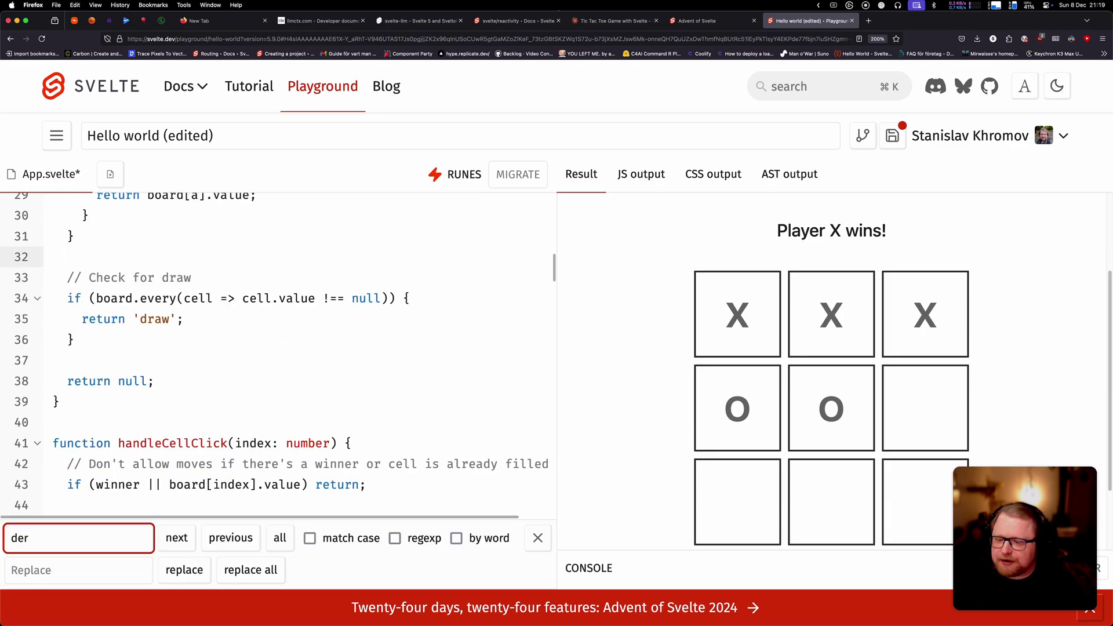
{"action": "type", "text": "ived"}
{"action": "key", "text": "Return"}
{"action": "key", "text": "super+f"}
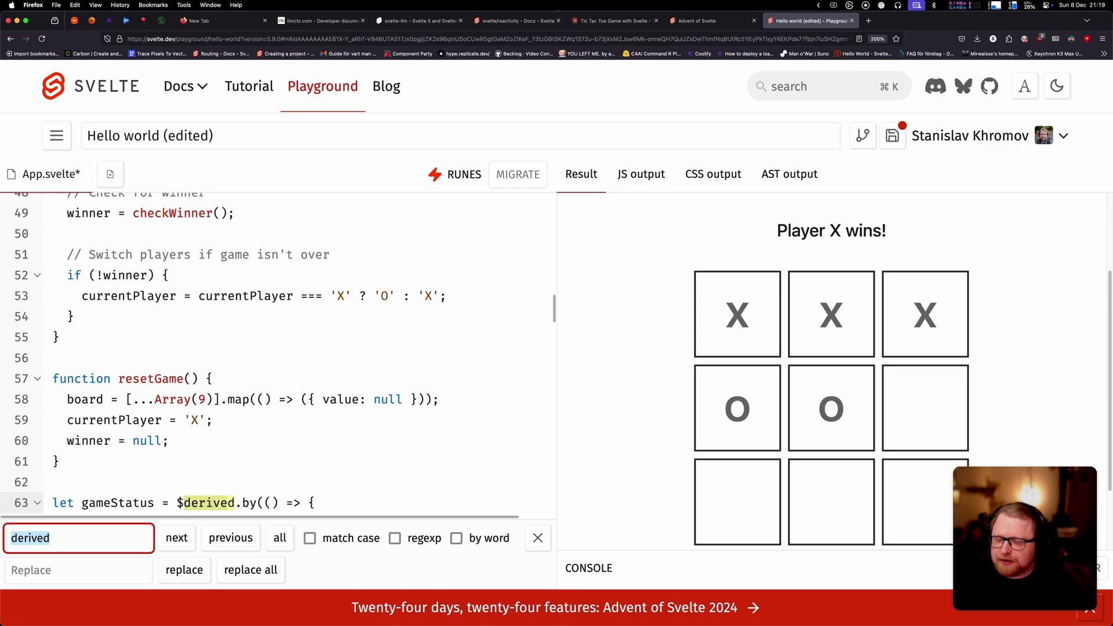
{"action": "scroll", "coordinate": [265, 306], "scroll_direction": "down", "scroll_amount": 10}
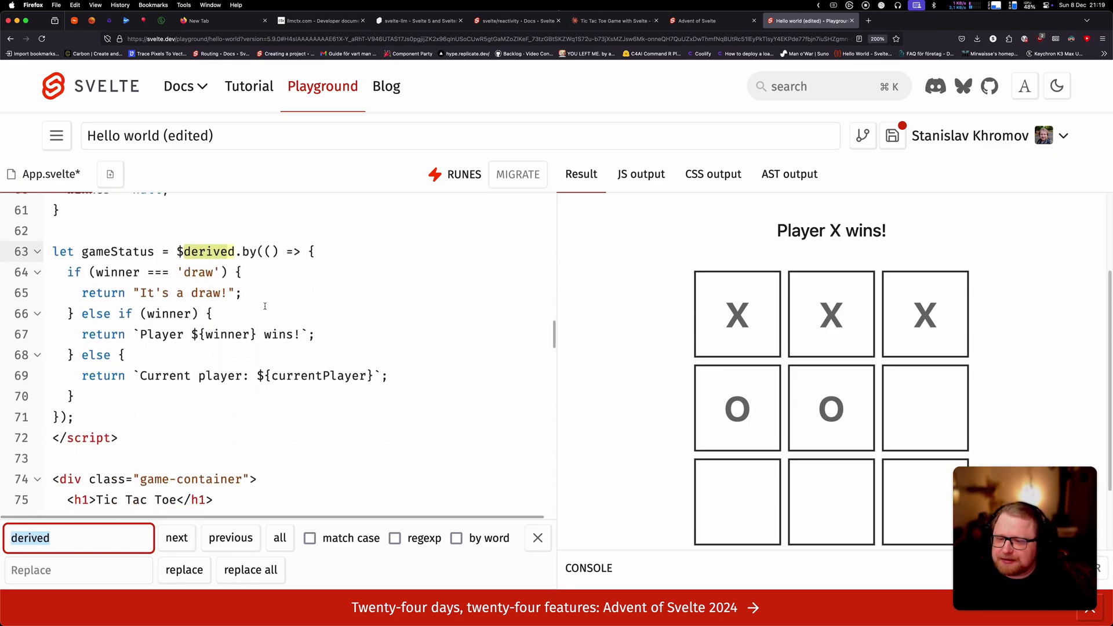
{"action": "left_click_drag", "start_coordinate": [184, 253], "coordinate": [269, 254]}
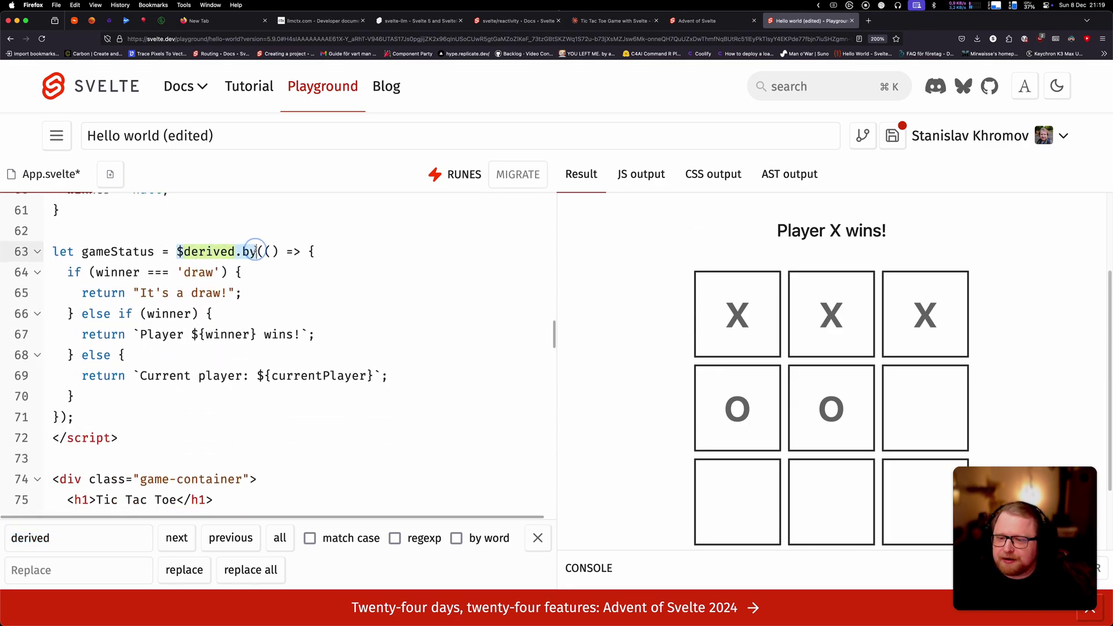
{"action": "left_click", "coordinate": [285, 251]}
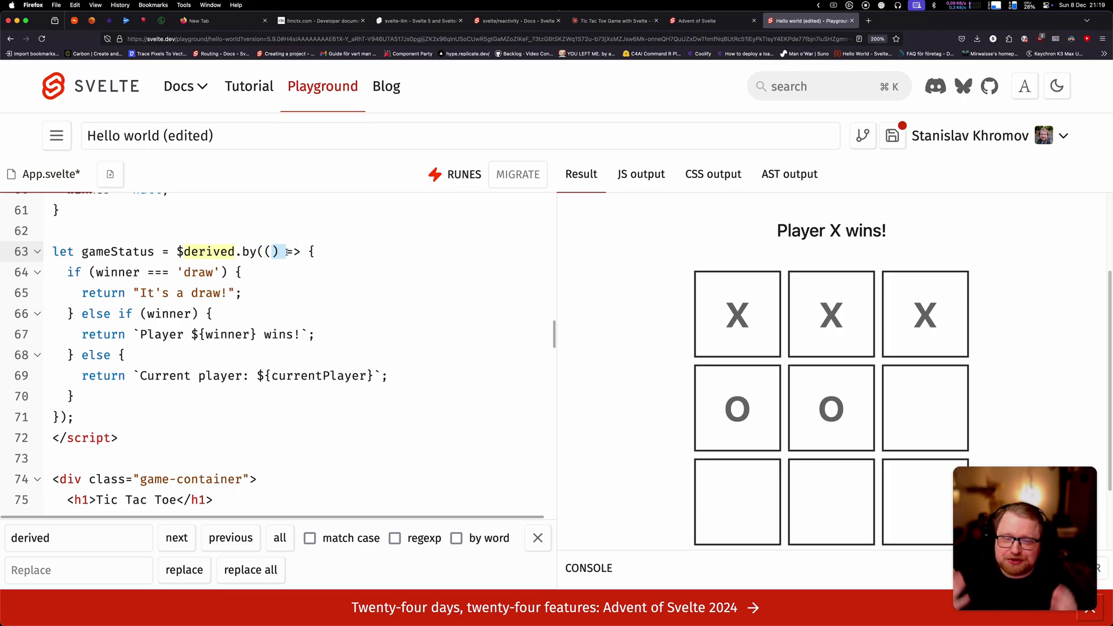
Look over the tic-tac-toe chat and the svelte-llm presets page.
{"action": "left_click", "coordinate": [615, 20]}
{"action": "middle_click", "coordinate": [459, 226]}
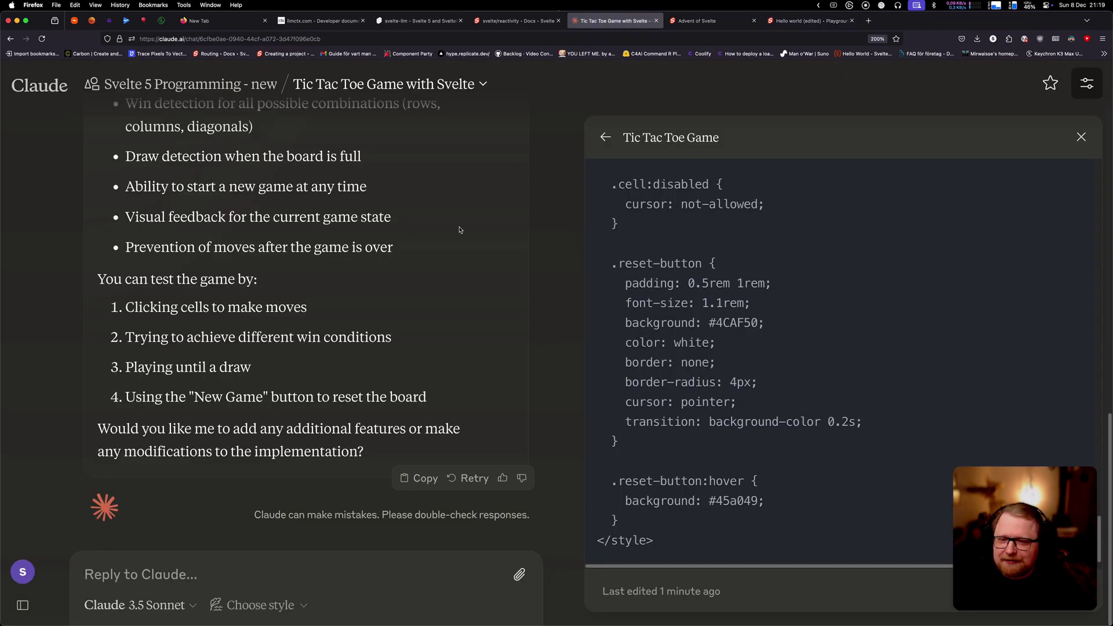
{"action": "scroll", "coordinate": [481, 185], "scroll_direction": "up", "scroll_amount": 5}
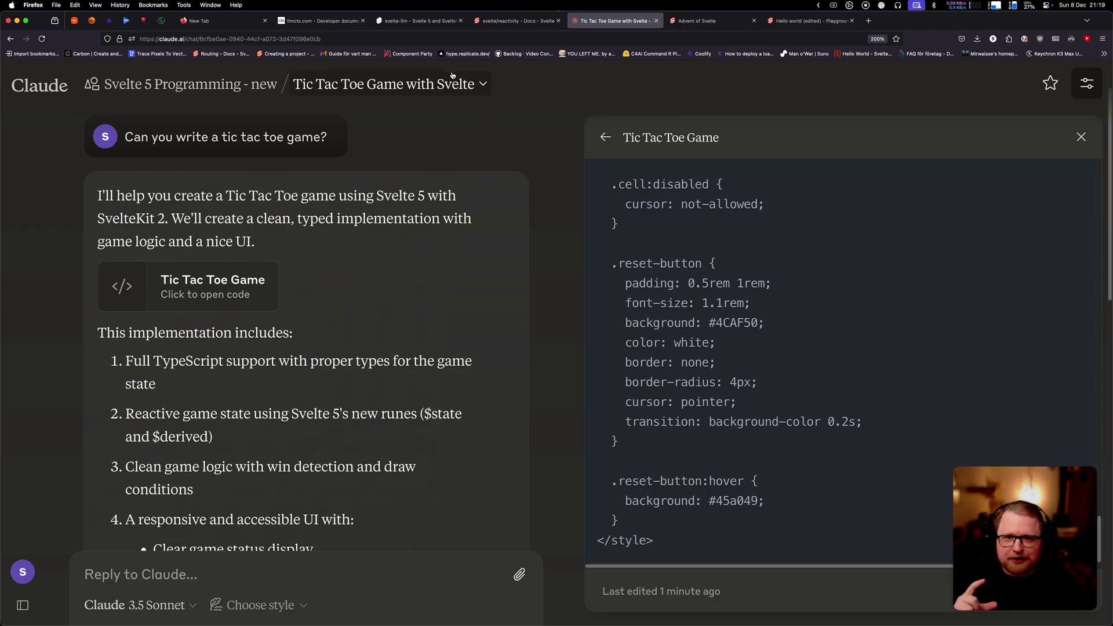
{"action": "left_click", "coordinate": [440, 21]}
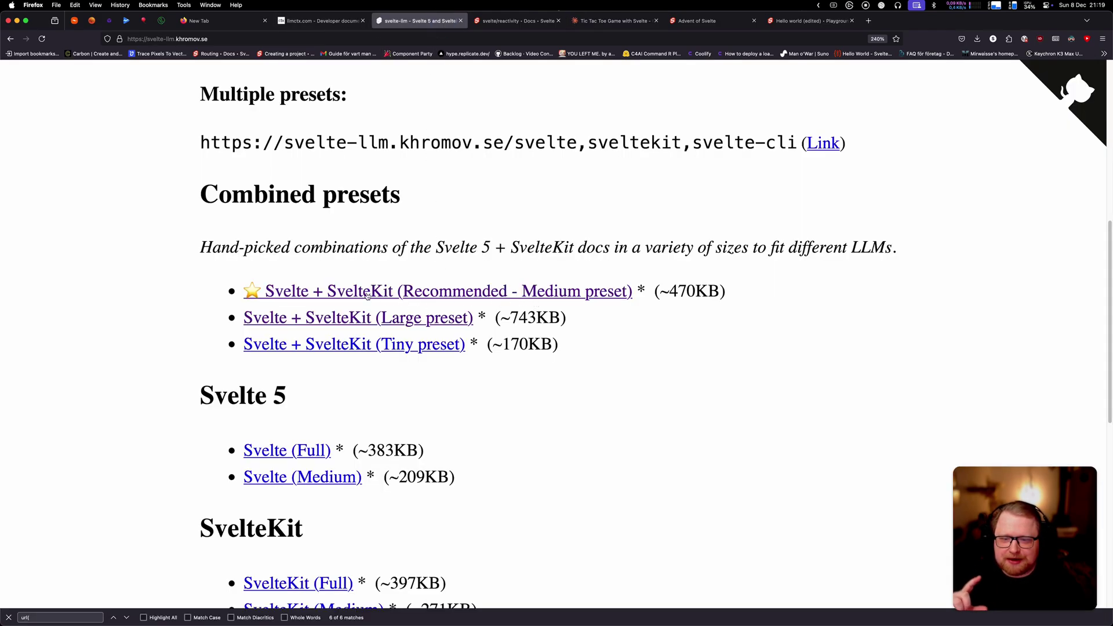
{"action": "left_click", "coordinate": [601, 23]}
{"action": "left_click", "coordinate": [480, 247]}
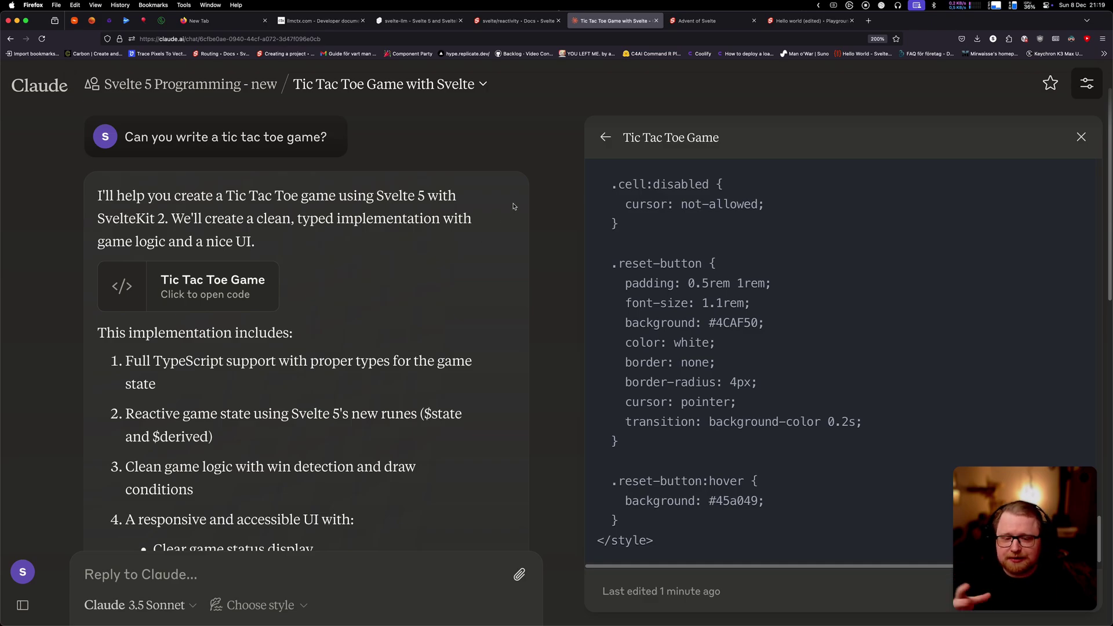
On the project page, paste the guestbook request, correct it to 'form actions', and send.
{"action": "key", "text": "super+Left"}
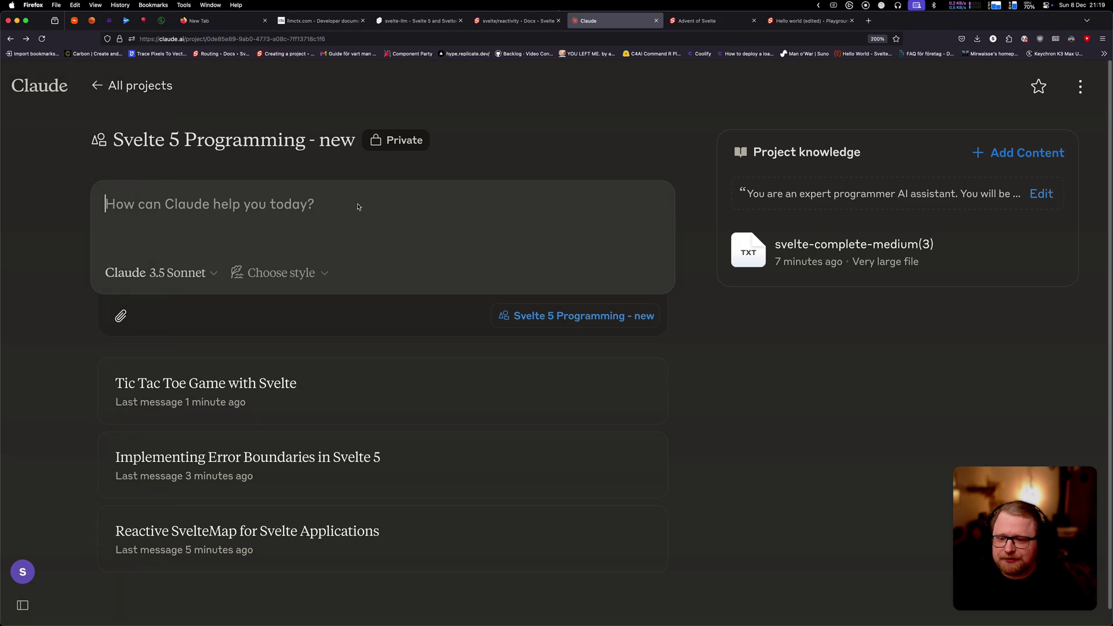
{"action": "type", "text": "Can you create a basic SvelteKit guestbook using forms for me?"}
{"action": "key", "text": "alt+Left"}
{"action": "key", "text": "alt+Left"}
{"action": "key", "text": "BackSpace"}
{"action": "key", "text": "BackSpace"}
{"action": "key", "text": "BackSpace"}
{"action": "key", "text": "BackSpace"}
{"action": "key", "text": "BackSpace"}
{"action": "type", "text": "orm ac"}
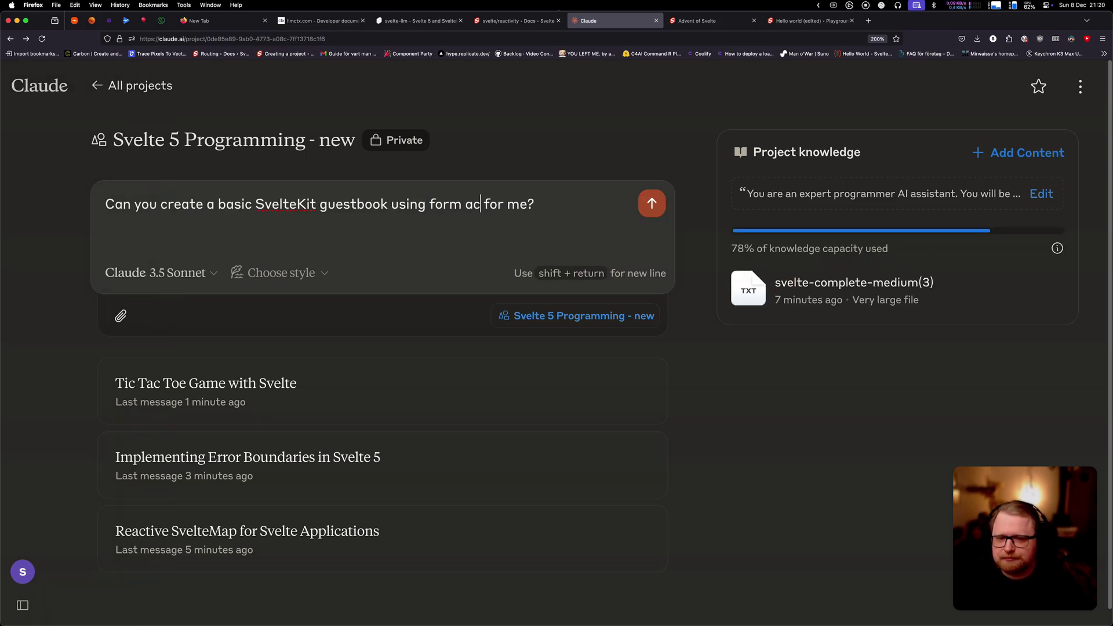
{"action": "type", "text": "tions"}
{"action": "key", "text": "Return"}
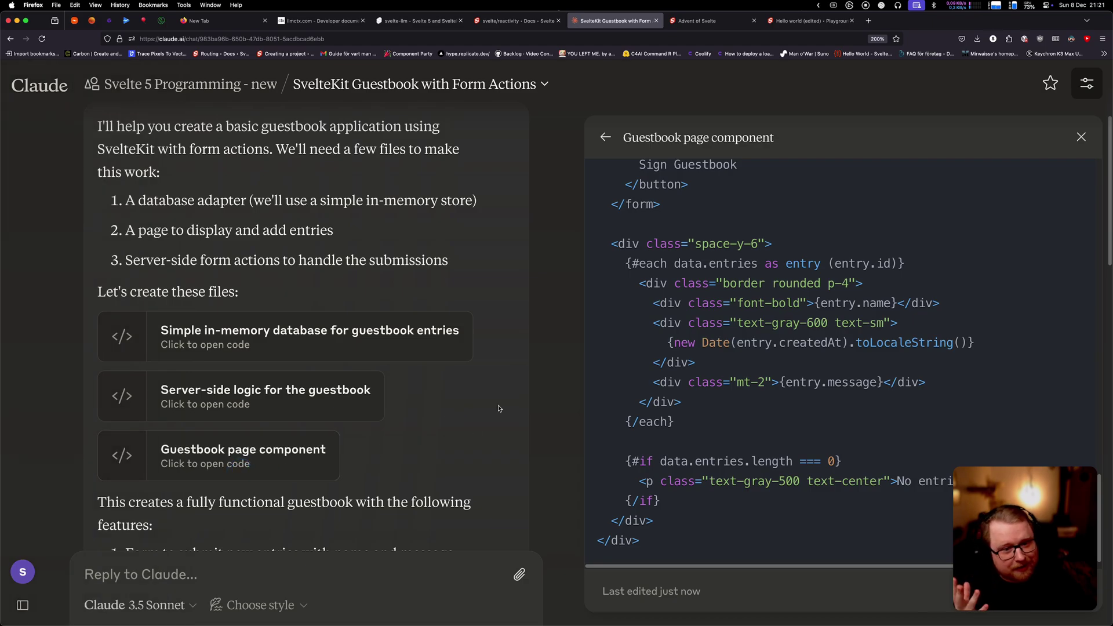
{"action": "scroll", "coordinate": [729, 354], "scroll_direction": "up", "scroll_amount": 15}
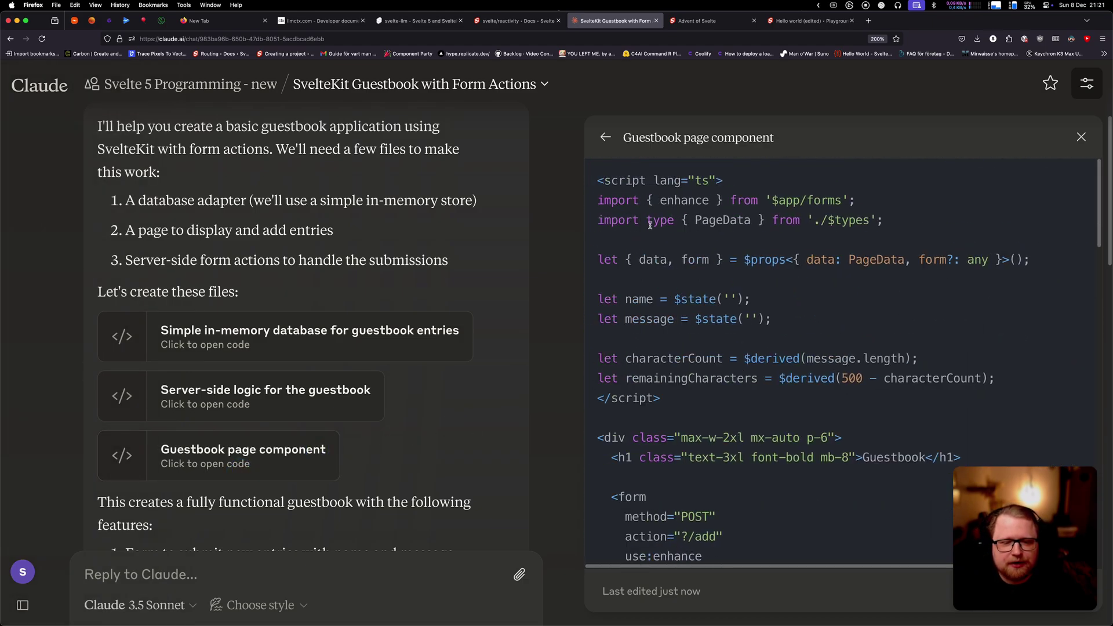
{"action": "double_click", "coordinate": [683, 200]}
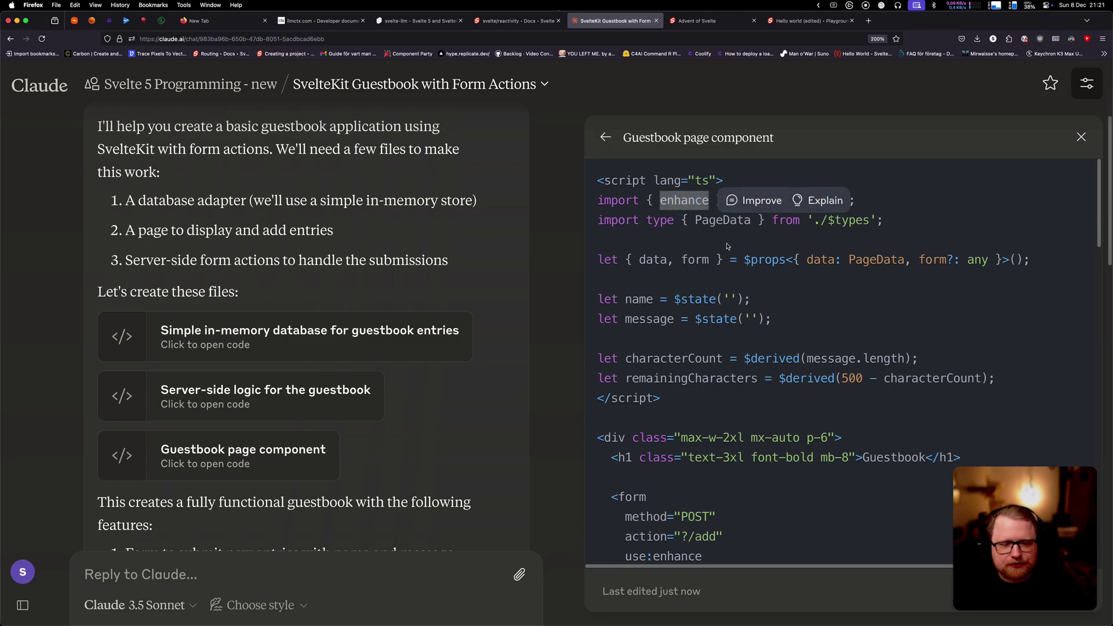
{"action": "scroll", "coordinate": [731, 250], "scroll_direction": "down", "scroll_amount": 3}
{"action": "left_click_drag", "start_coordinate": [625, 490], "coordinate": [709, 489]}
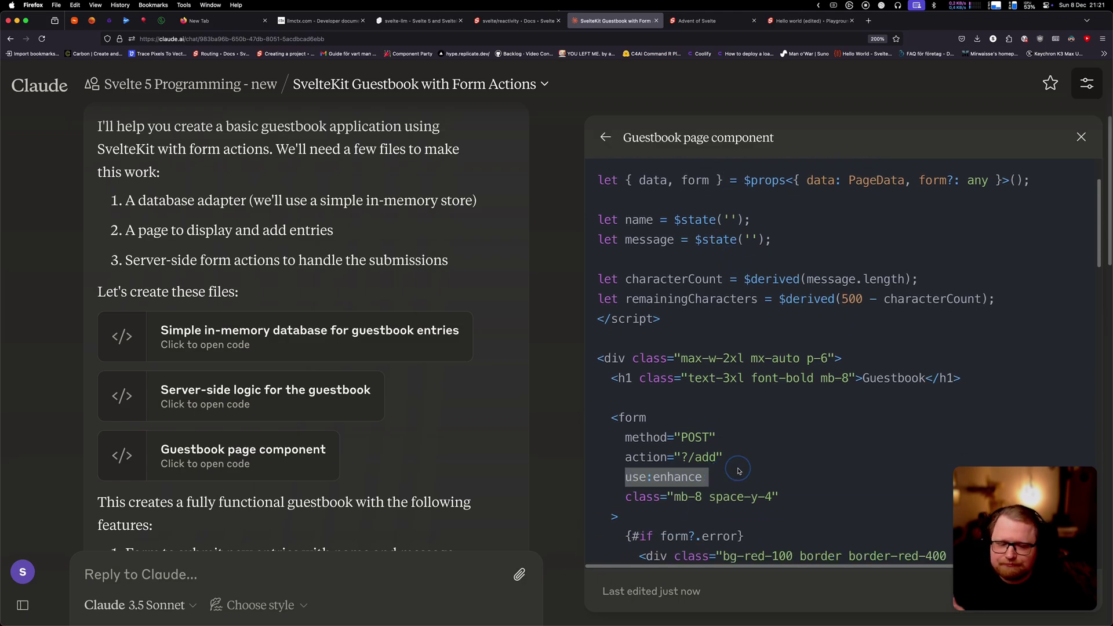
{"action": "scroll", "coordinate": [743, 464], "scroll_direction": "up", "scroll_amount": 3}
{"action": "left_click", "coordinate": [625, 455]}
{"action": "scroll", "coordinate": [625, 454], "scroll_direction": "down", "scroll_amount": 2}
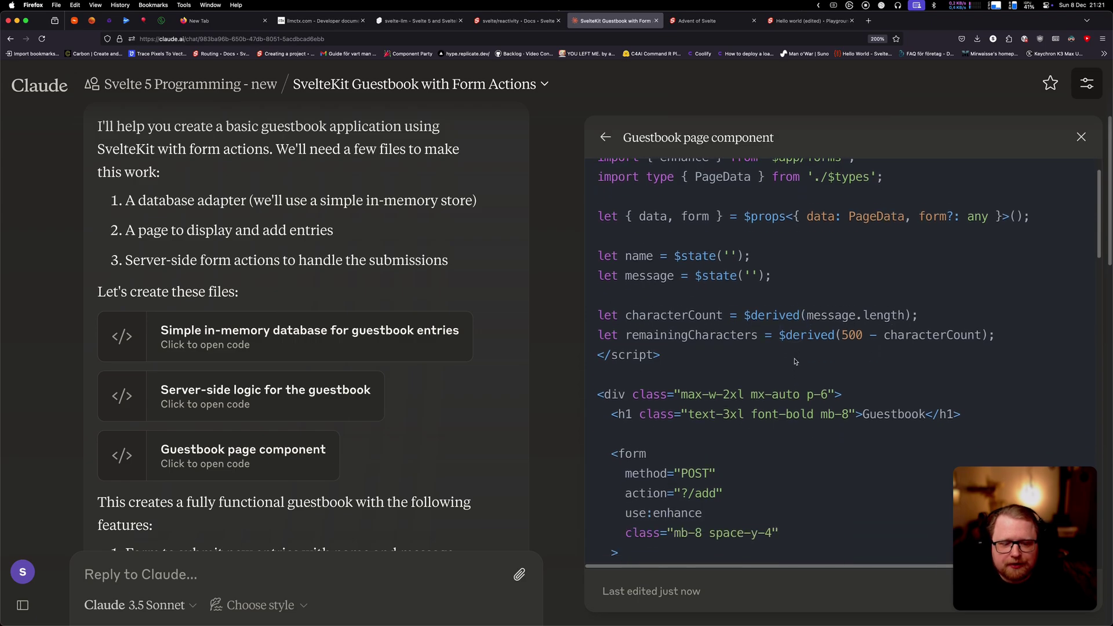
{"action": "scroll", "coordinate": [735, 452], "scroll_direction": "down", "scroll_amount": 4}
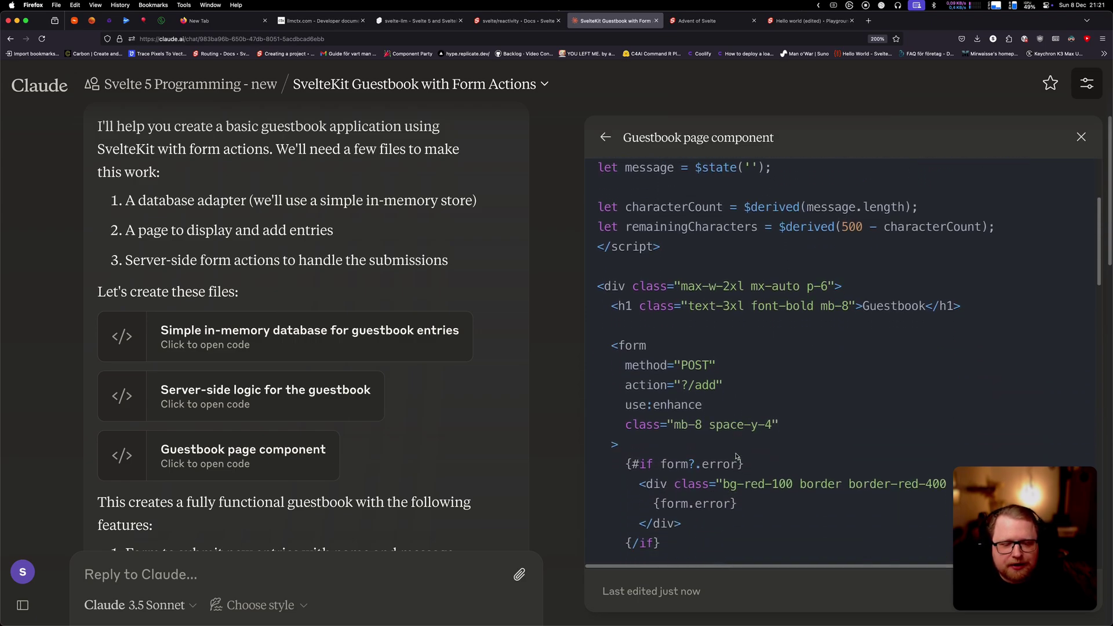
{"action": "scroll", "coordinate": [735, 453], "scroll_direction": "down", "scroll_amount": 3}
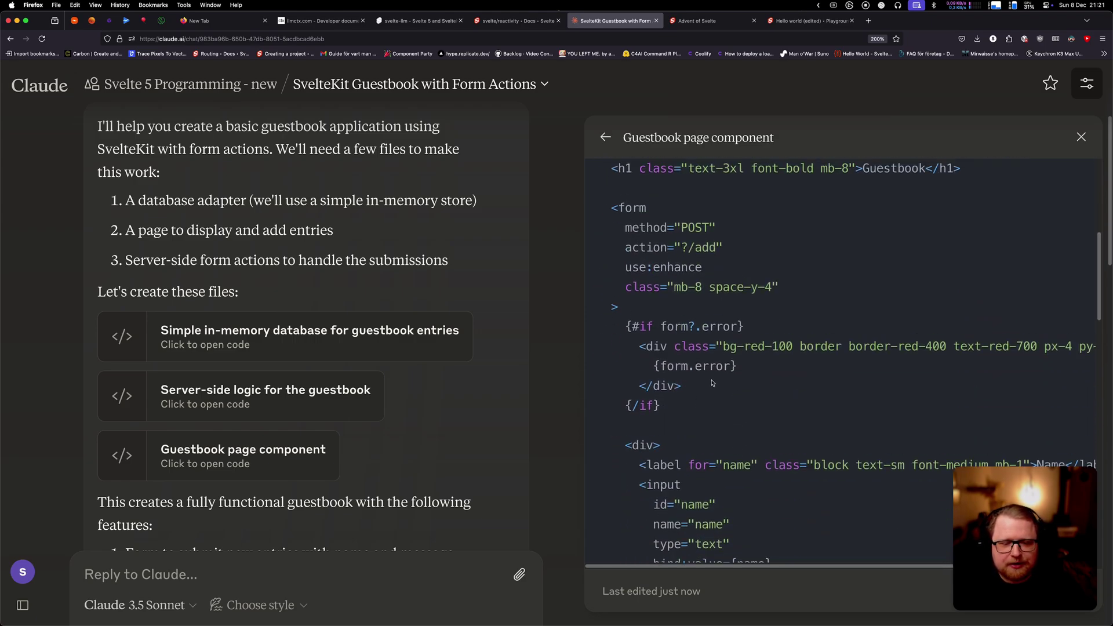
{"action": "scroll", "coordinate": [712, 378], "scroll_direction": "up", "scroll_amount": 8}
{"action": "scroll", "coordinate": [712, 379], "scroll_direction": "up", "scroll_amount": 2}
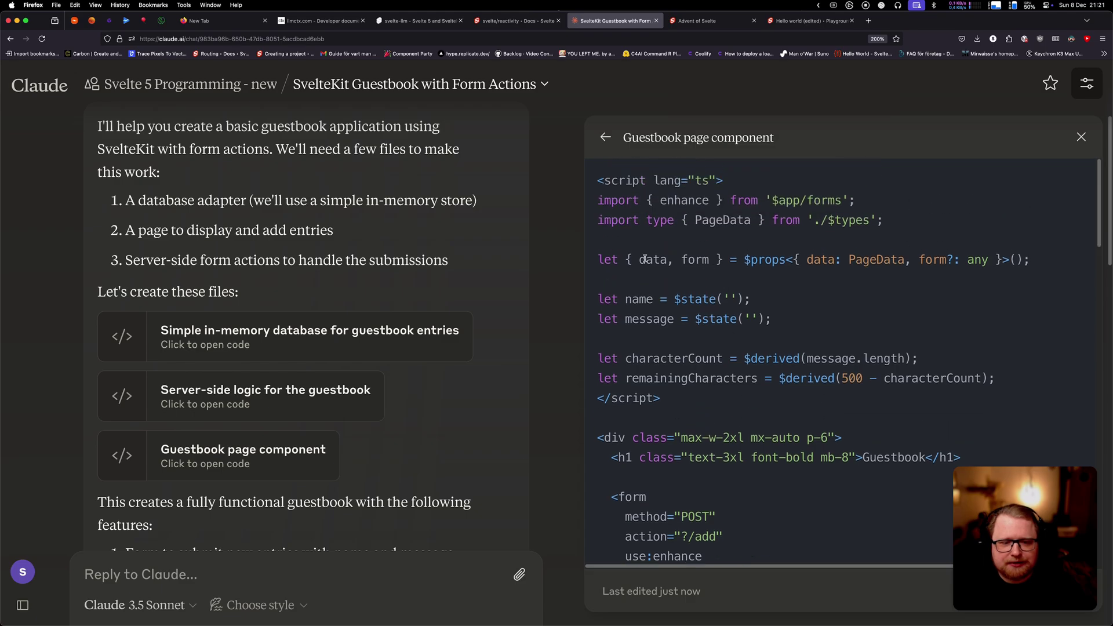
{"action": "double_click", "coordinate": [651, 261]}
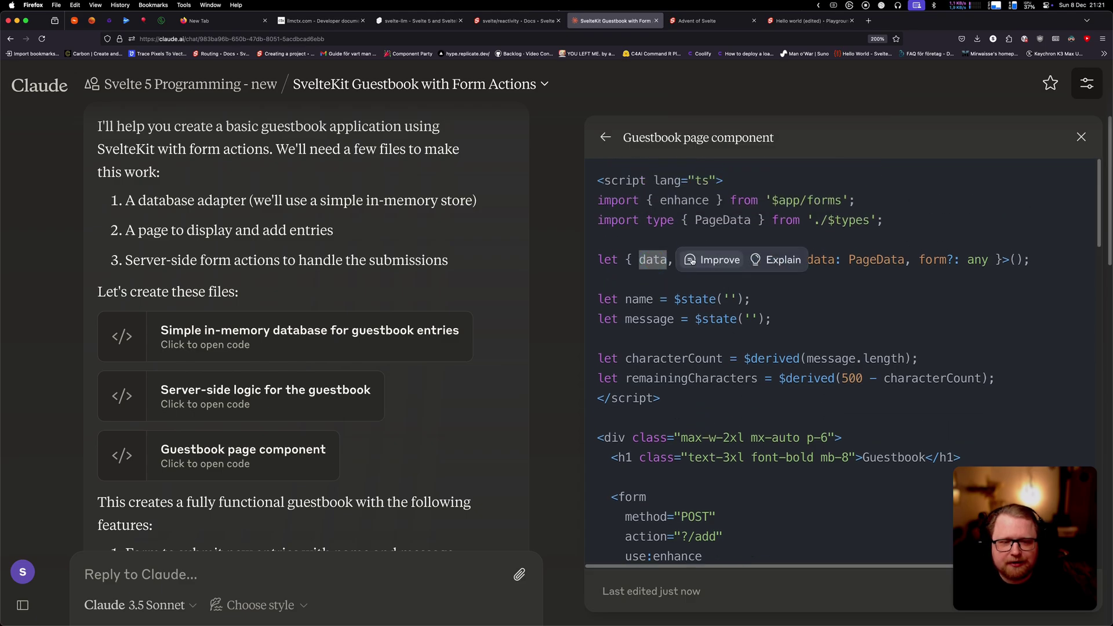
{"action": "left_click", "coordinate": [716, 238]}
{"action": "double_click", "coordinate": [701, 259]}
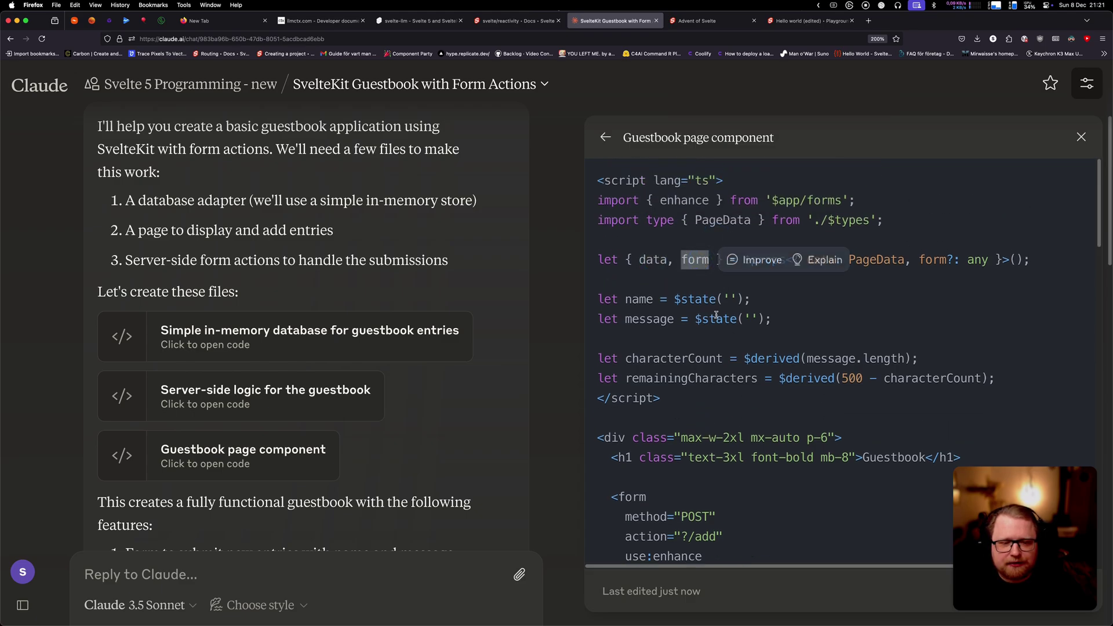
{"action": "left_click", "coordinate": [764, 253]}
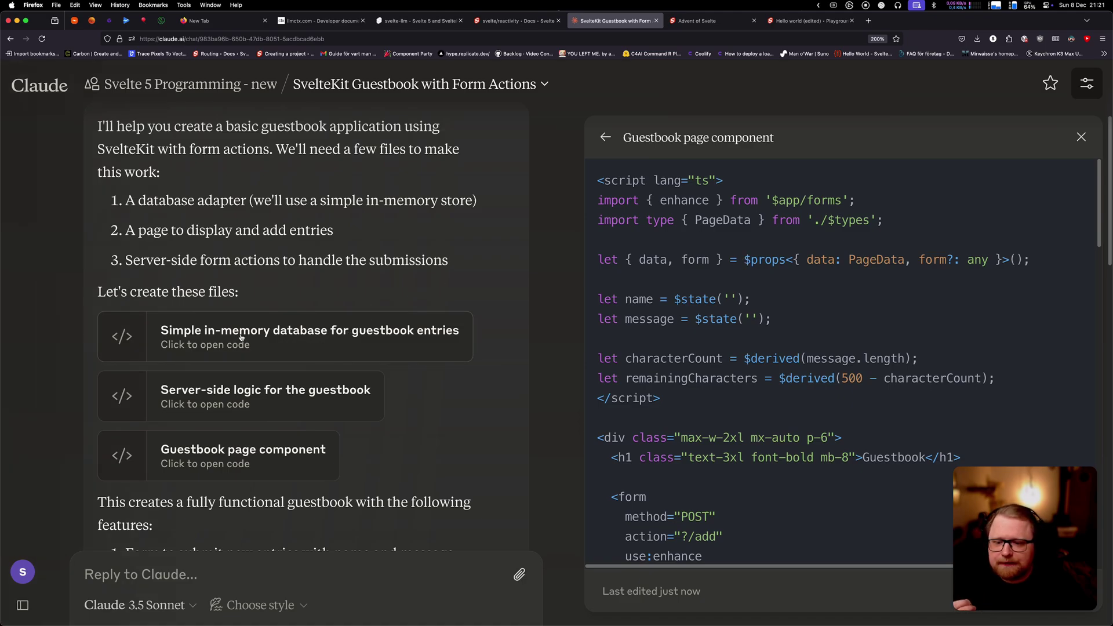
Read the guestbook server-side logic, highlighting the add form action.
{"action": "left_click", "coordinate": [343, 403]}
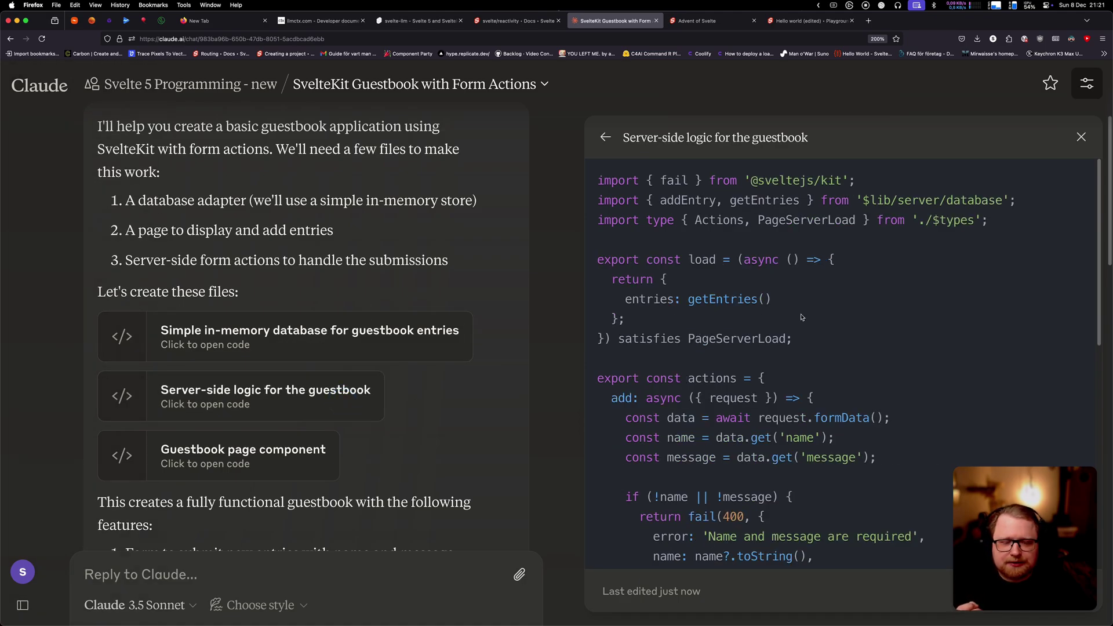
{"action": "scroll", "coordinate": [802, 317], "scroll_direction": "down", "scroll_amount": 5}
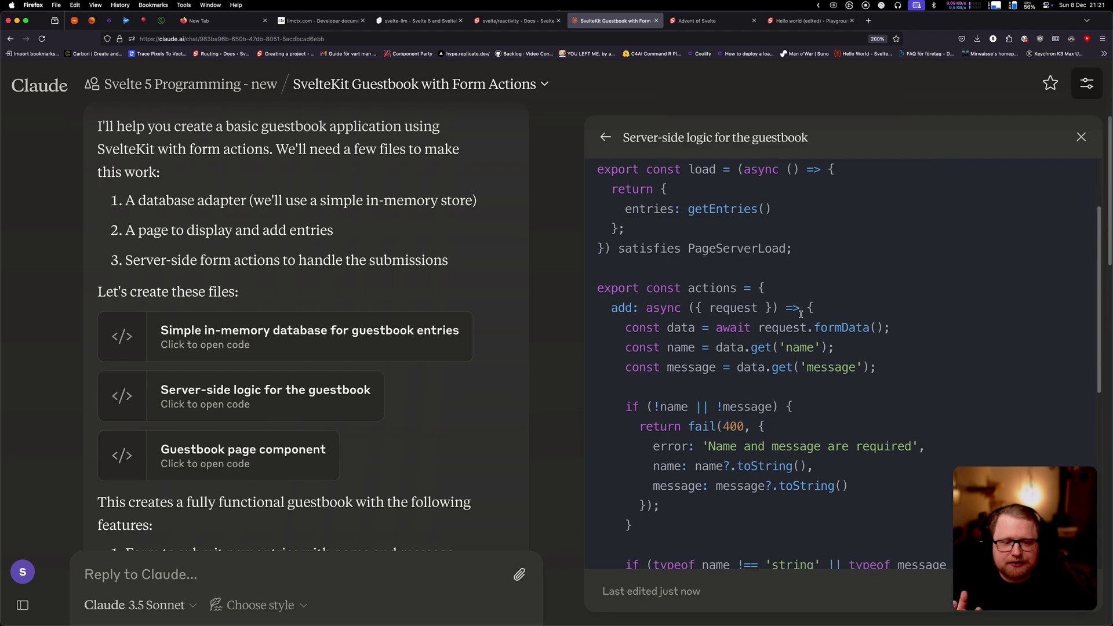
{"action": "scroll", "coordinate": [801, 315], "scroll_direction": "down", "scroll_amount": 1}
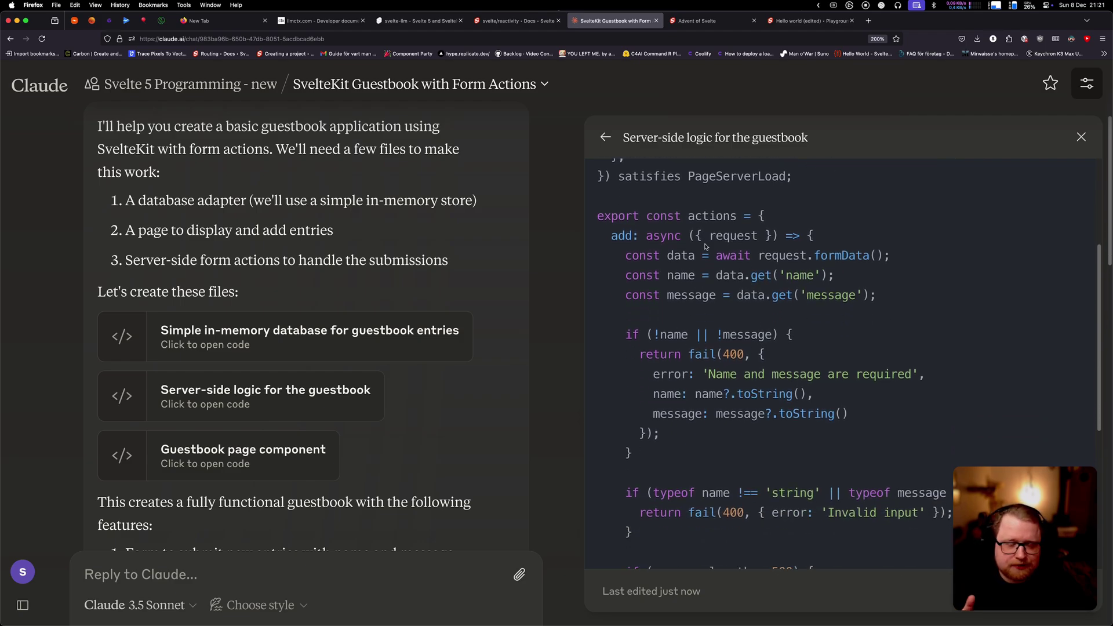
{"action": "scroll", "coordinate": [708, 282], "scroll_direction": "down", "scroll_amount": 1}
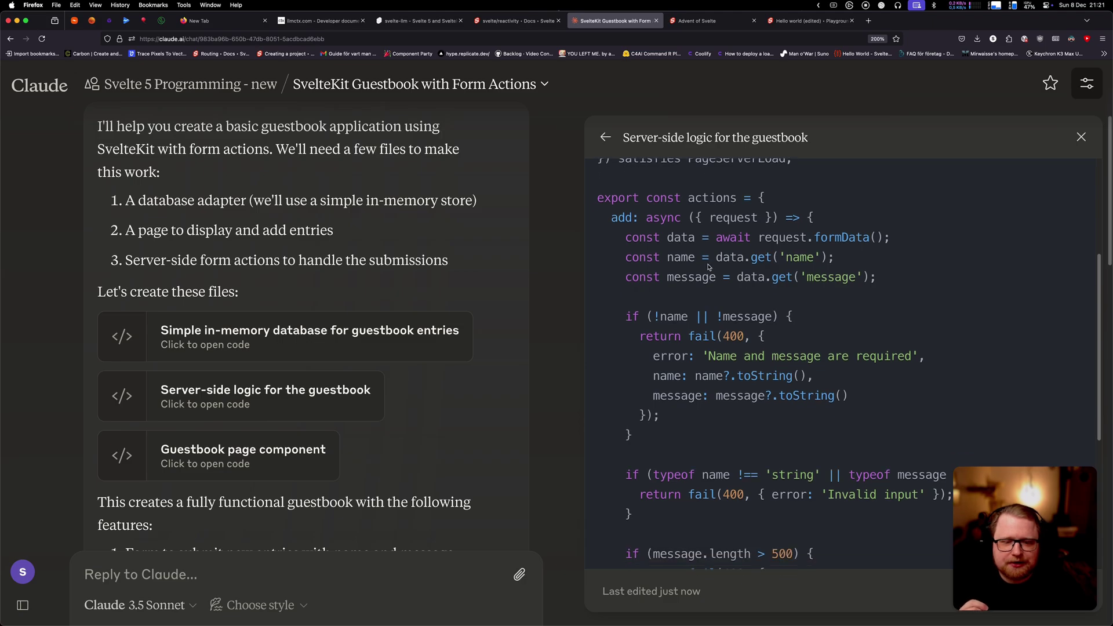
{"action": "double_click", "coordinate": [621, 217]}
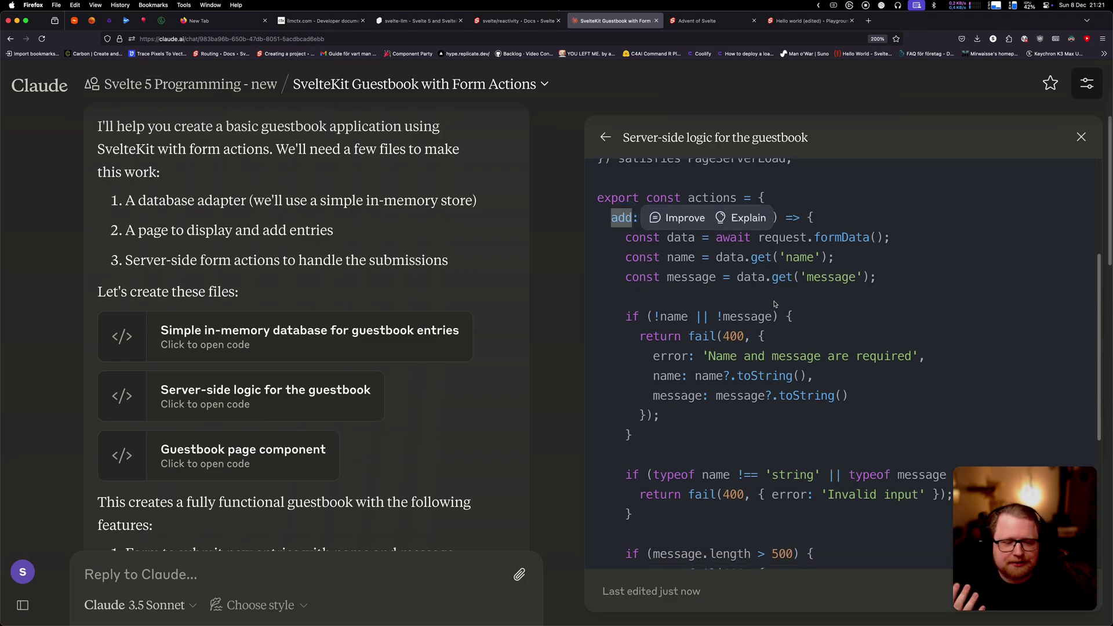
{"action": "left_click", "coordinate": [799, 273]}
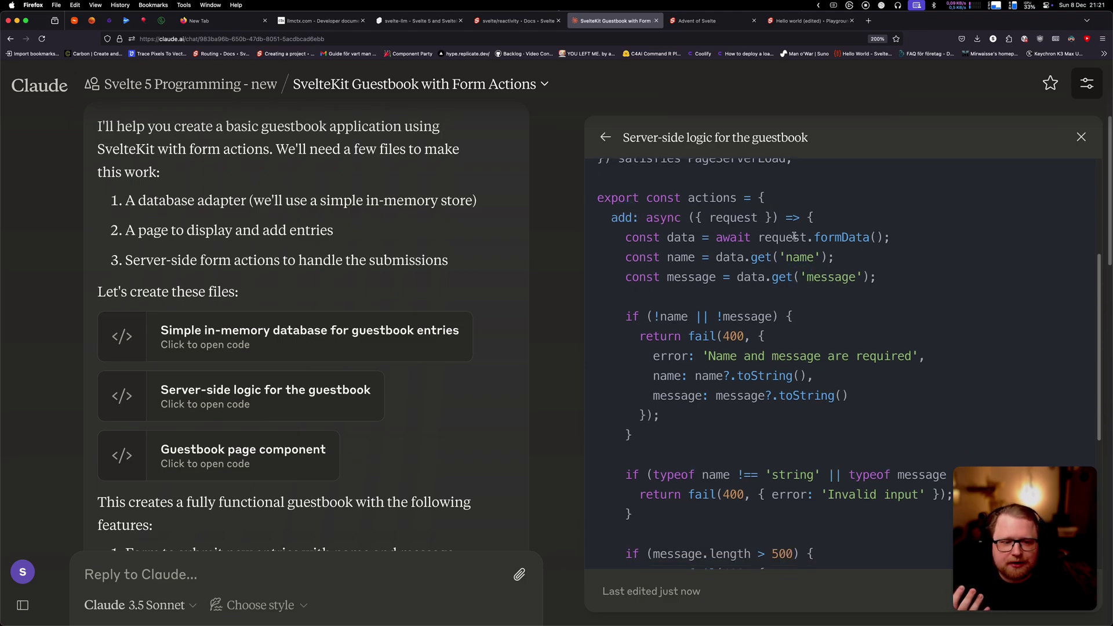
{"action": "scroll", "coordinate": [827, 250], "scroll_direction": "down", "scroll_amount": 5}
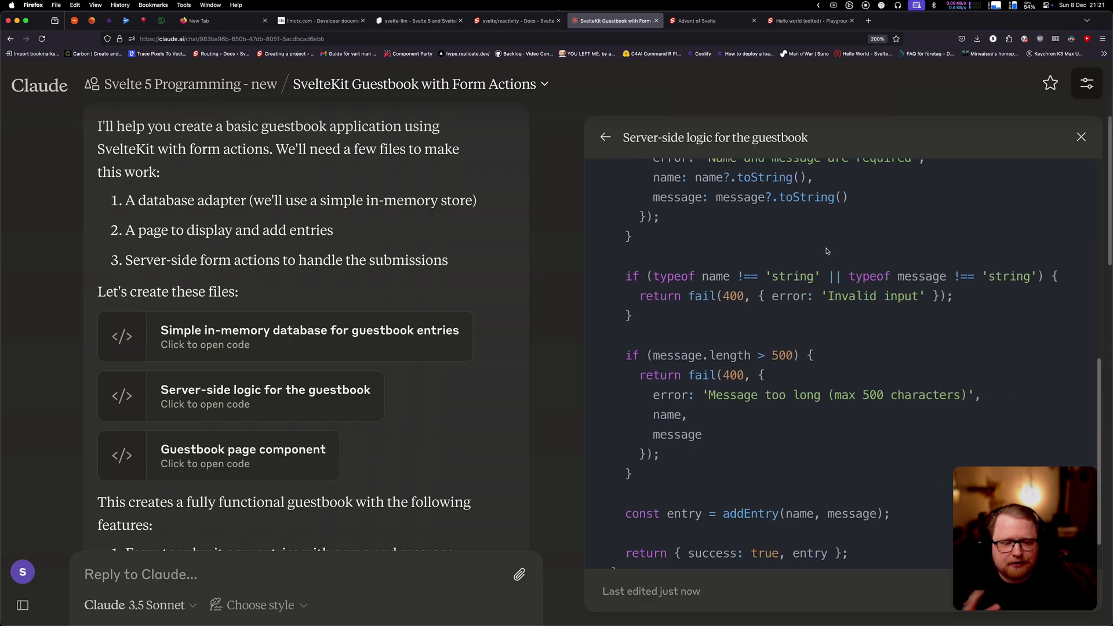
Show the Simple in-memory database code with addEntry and getEntries.
{"action": "left_click", "coordinate": [324, 342]}
{"action": "scroll", "coordinate": [835, 327], "scroll_direction": "up", "scroll_amount": 3}
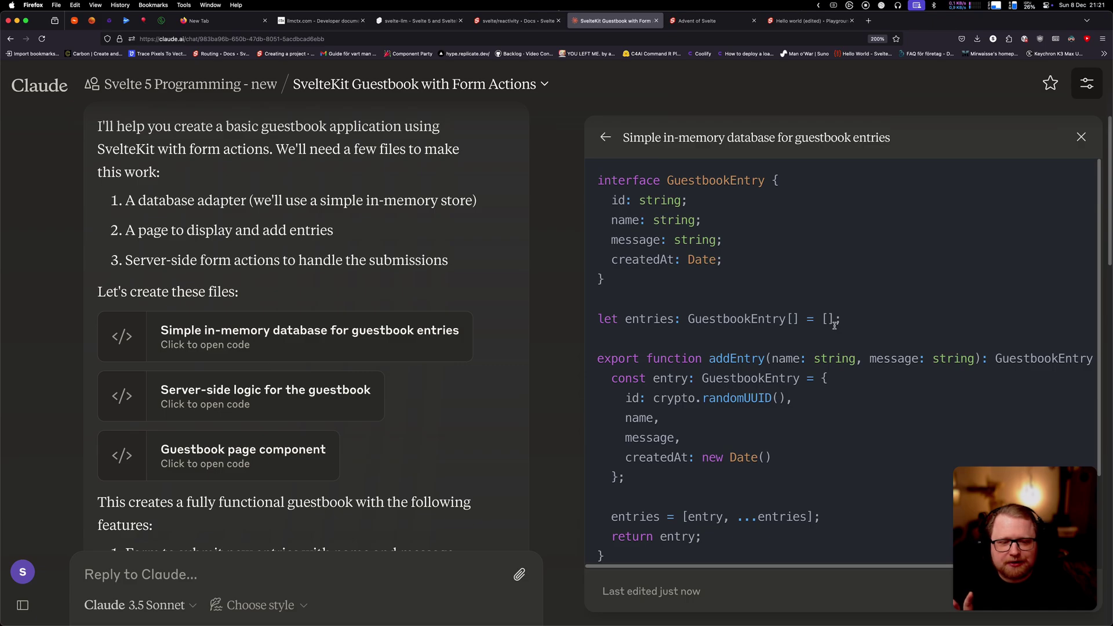
{"action": "scroll", "coordinate": [835, 327], "scroll_direction": "down", "scroll_amount": 3}
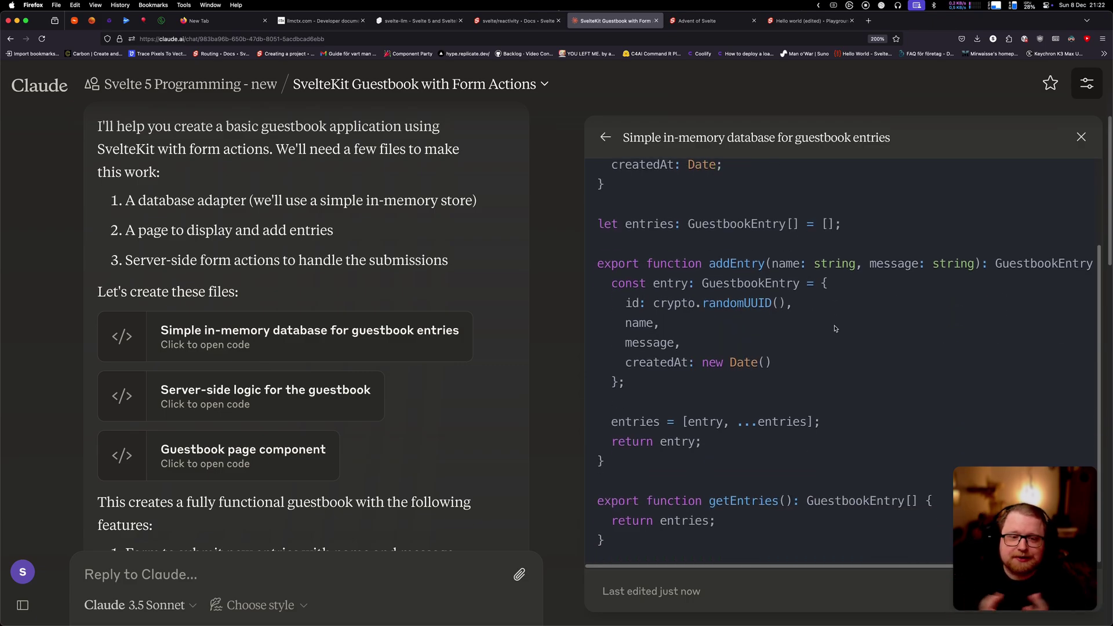